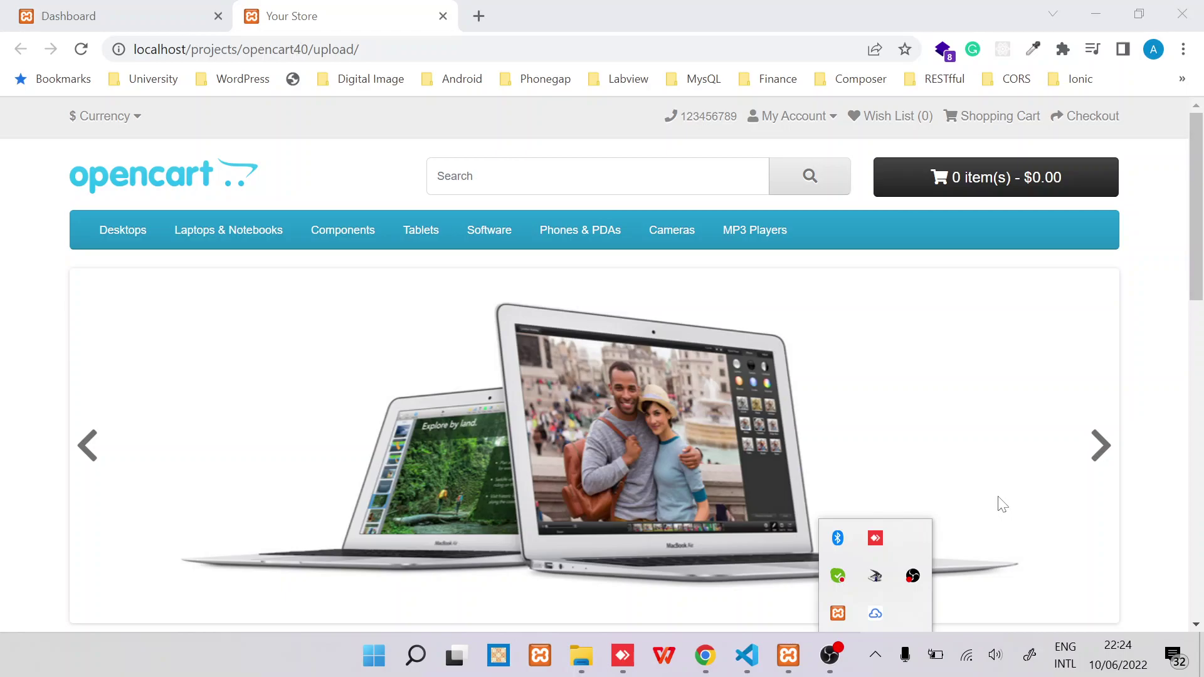
- Open the Mac subcategory page under Desktops on the storefront and scroll through it
left_click(488, 119)
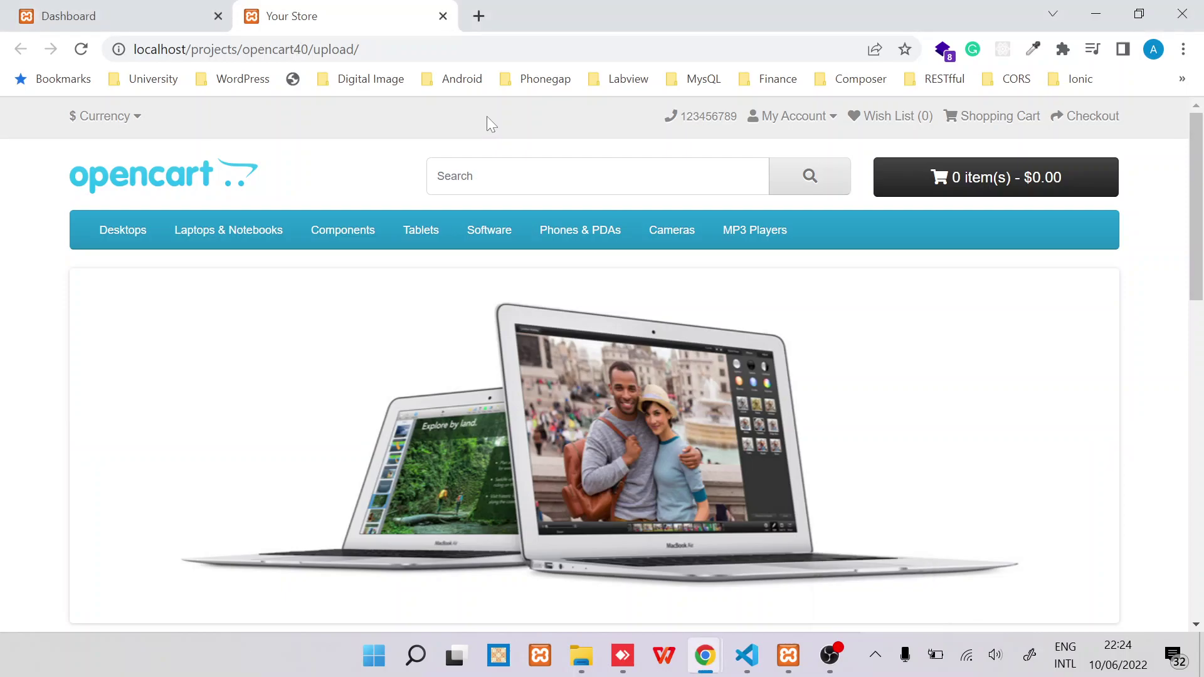
mouse_move(262, 241)
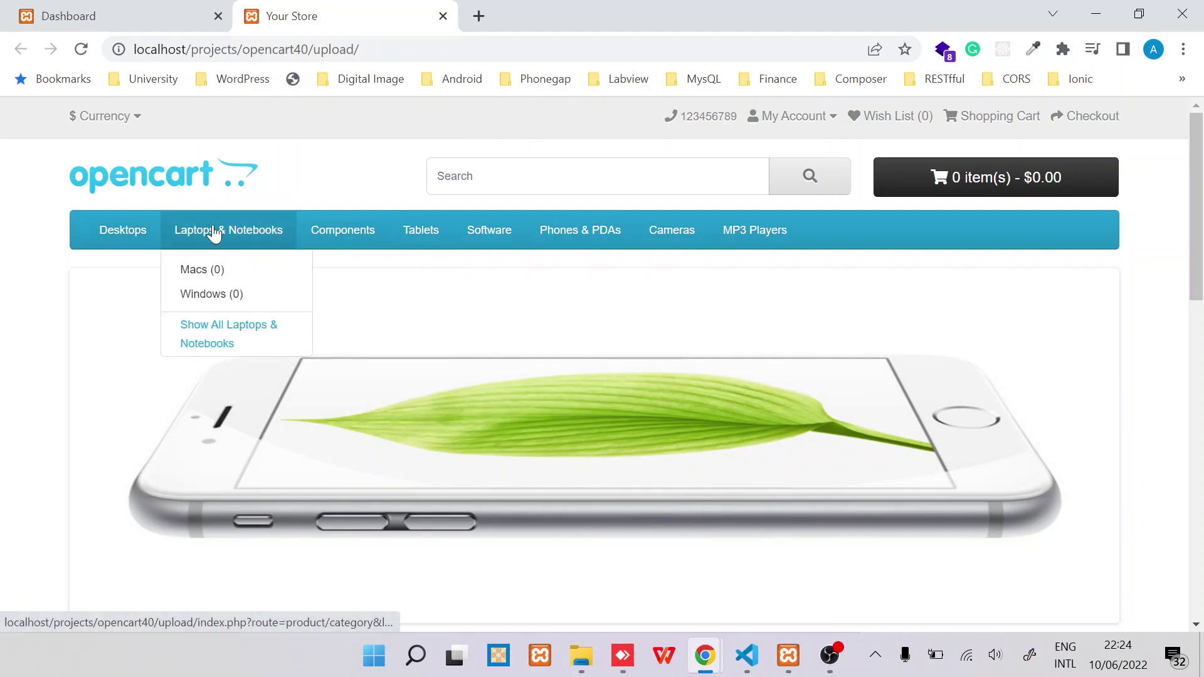
mouse_move(357, 243)
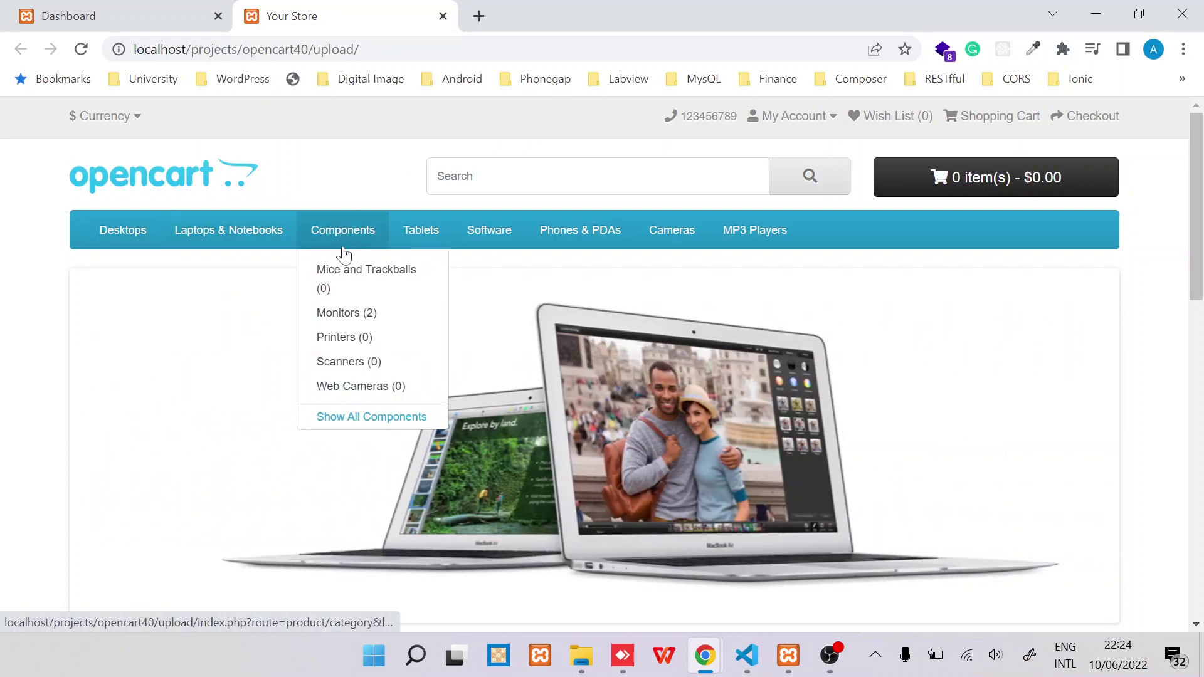
mouse_move(126, 239)
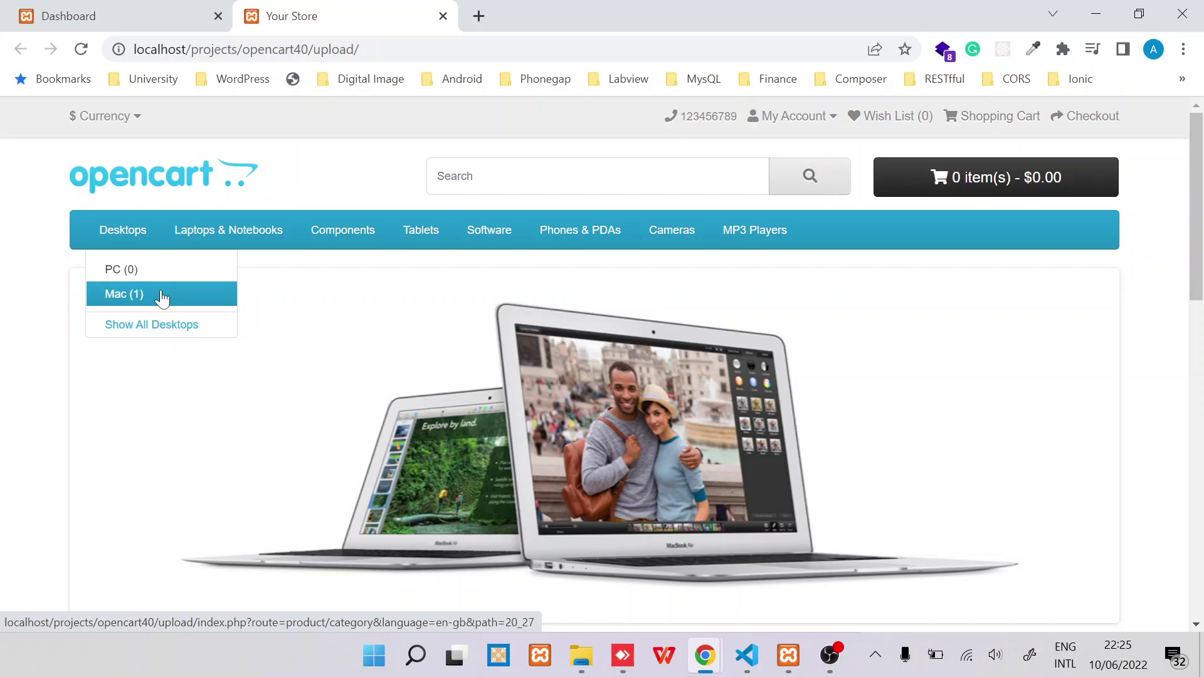
left_click(161, 298)
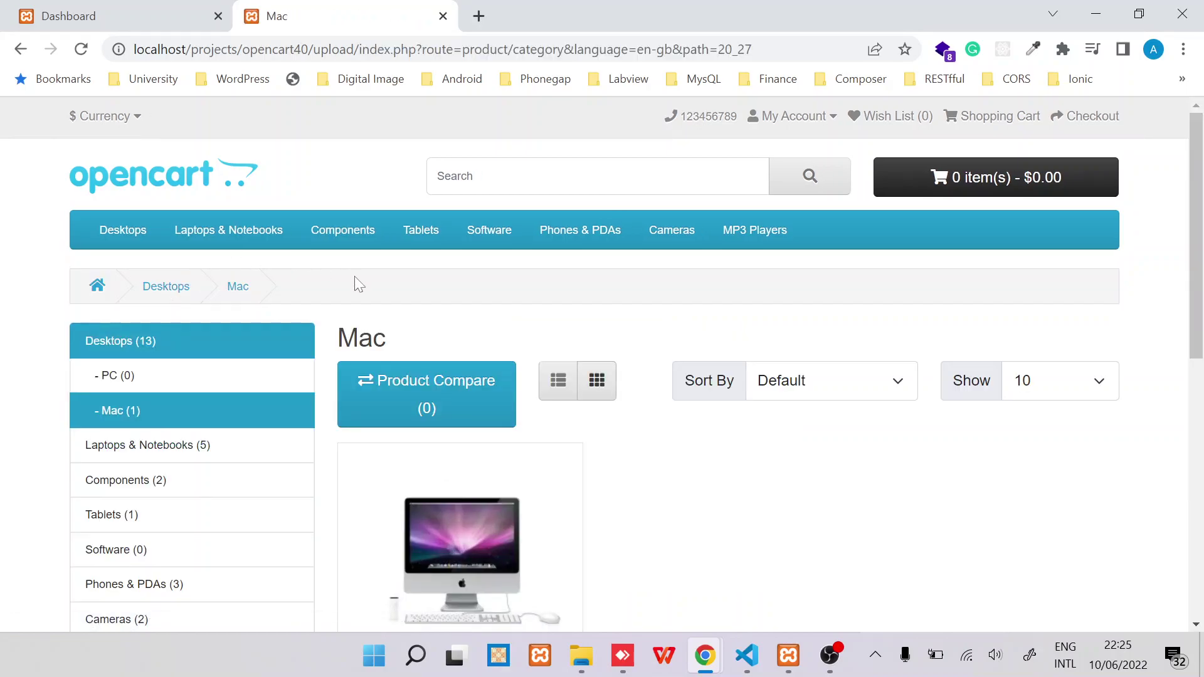
scroll(492, 309, "down", 3)
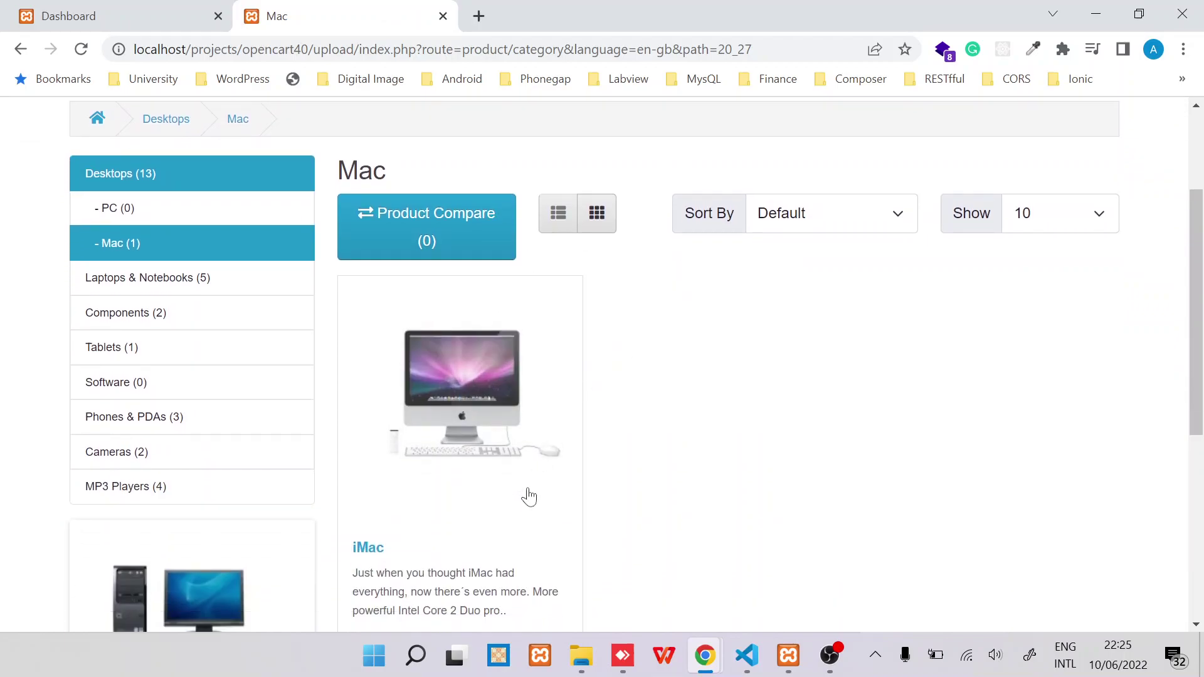
scroll(528, 495, "down", 2)
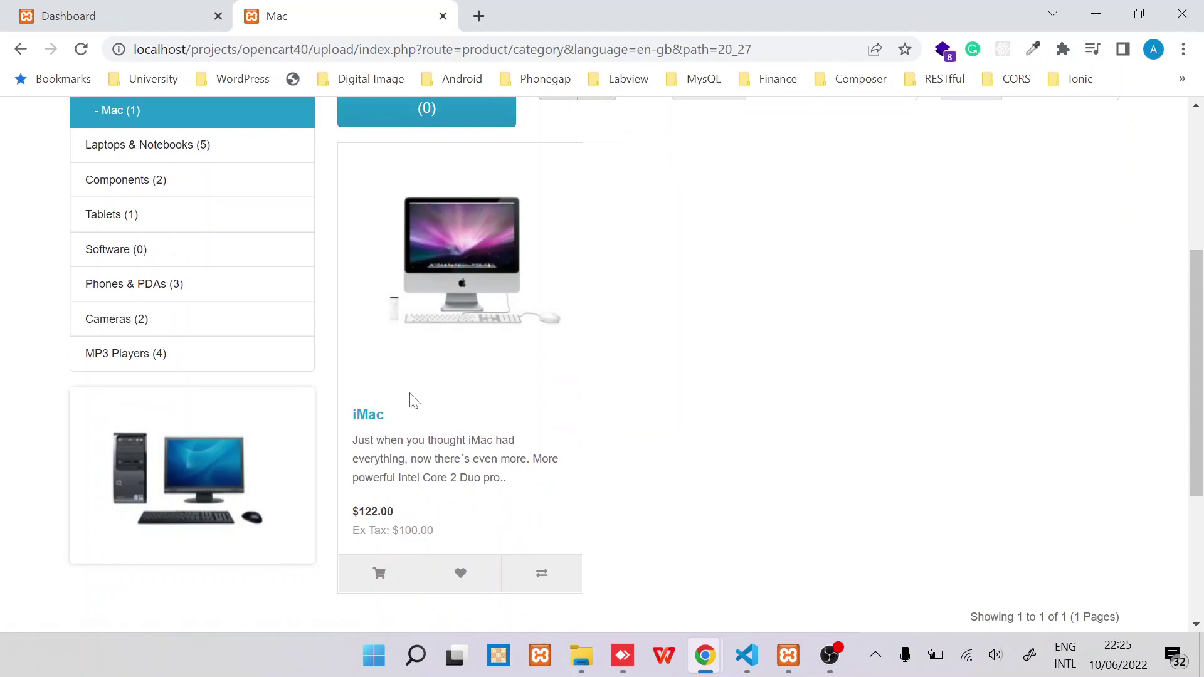
scroll(347, 376, "up", 2)
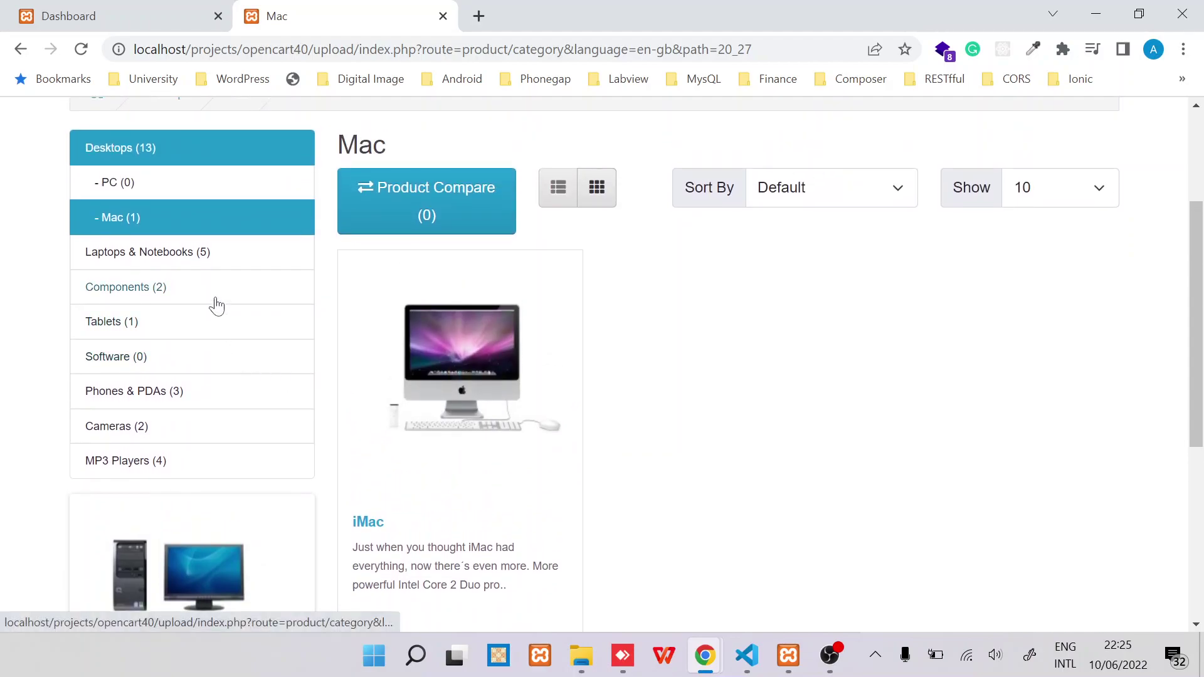
scroll(73, 221, "up", 1)
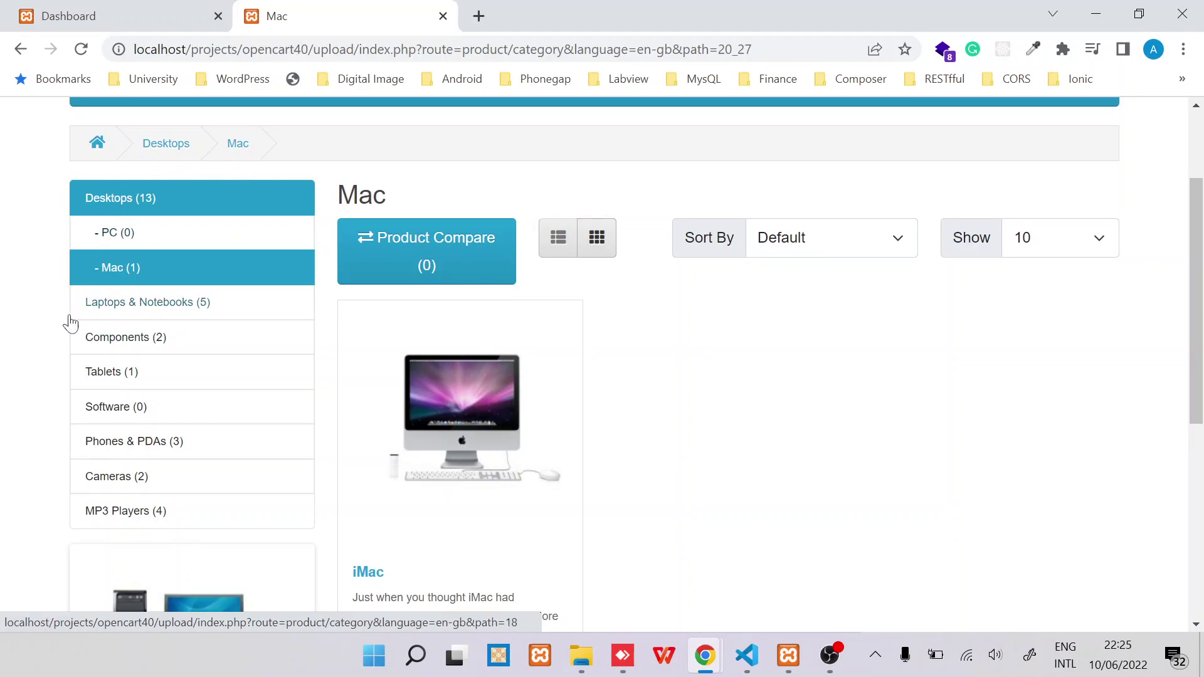
- Open the Laptops & Notebooks category page and look over its description and products
left_click(124, 308)
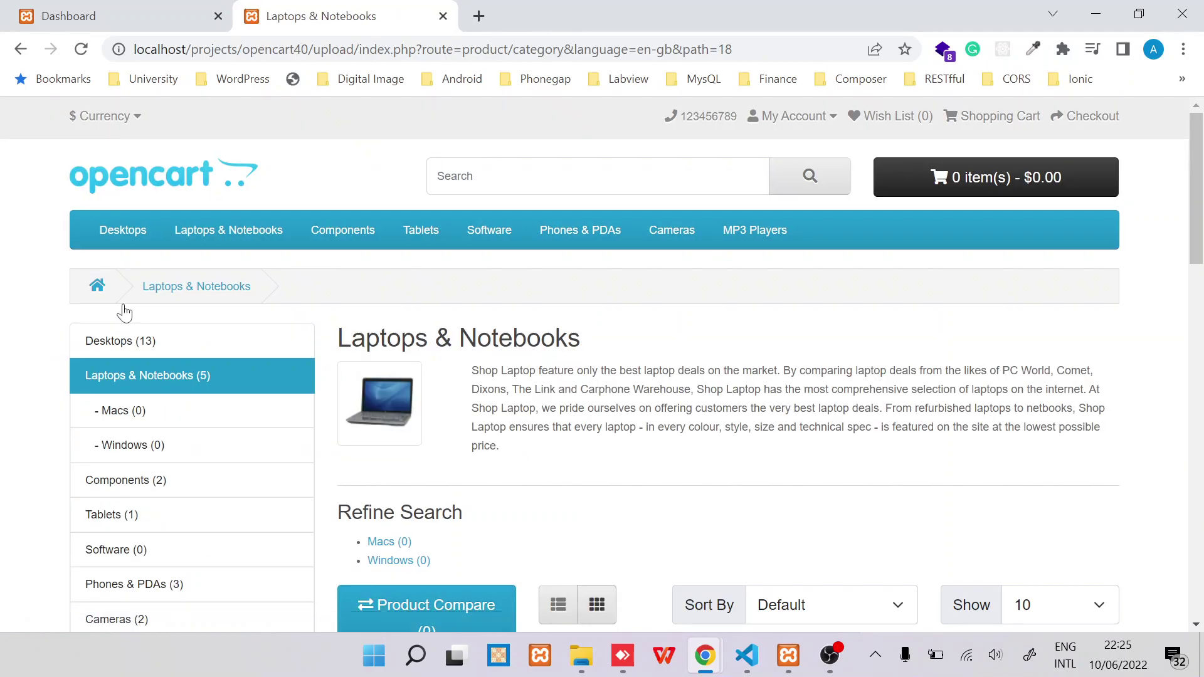
scroll(404, 463, "down", 3)
scroll(406, 463, "down", 2)
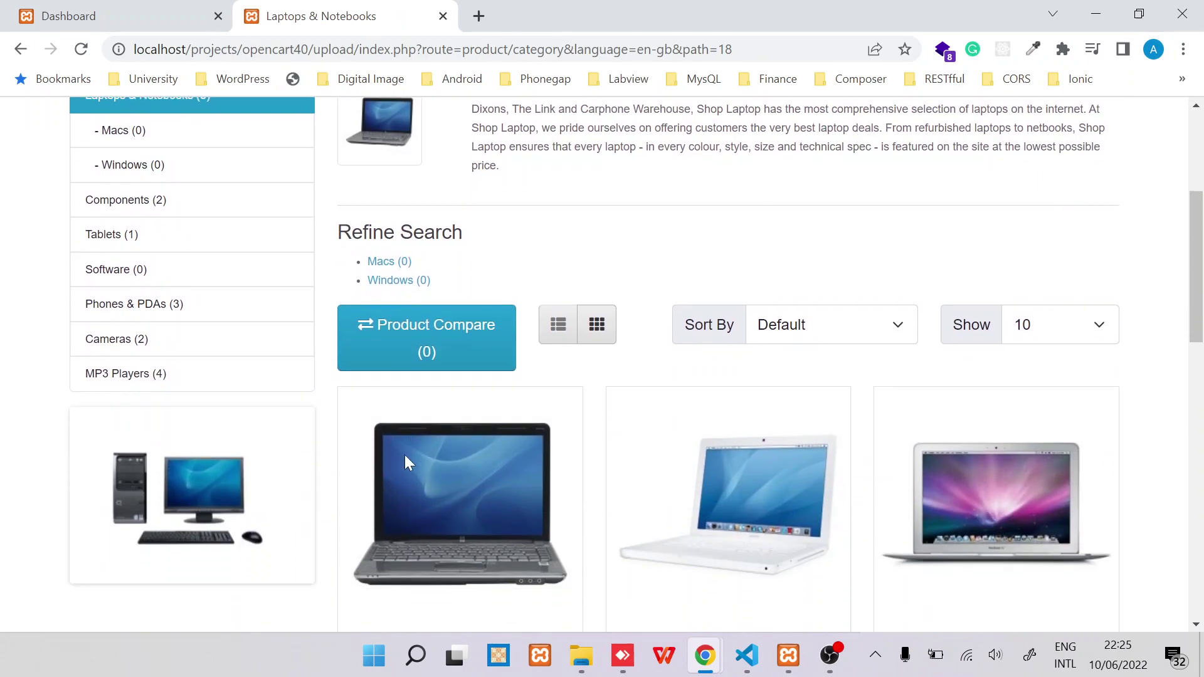
scroll(405, 457, "up", 1)
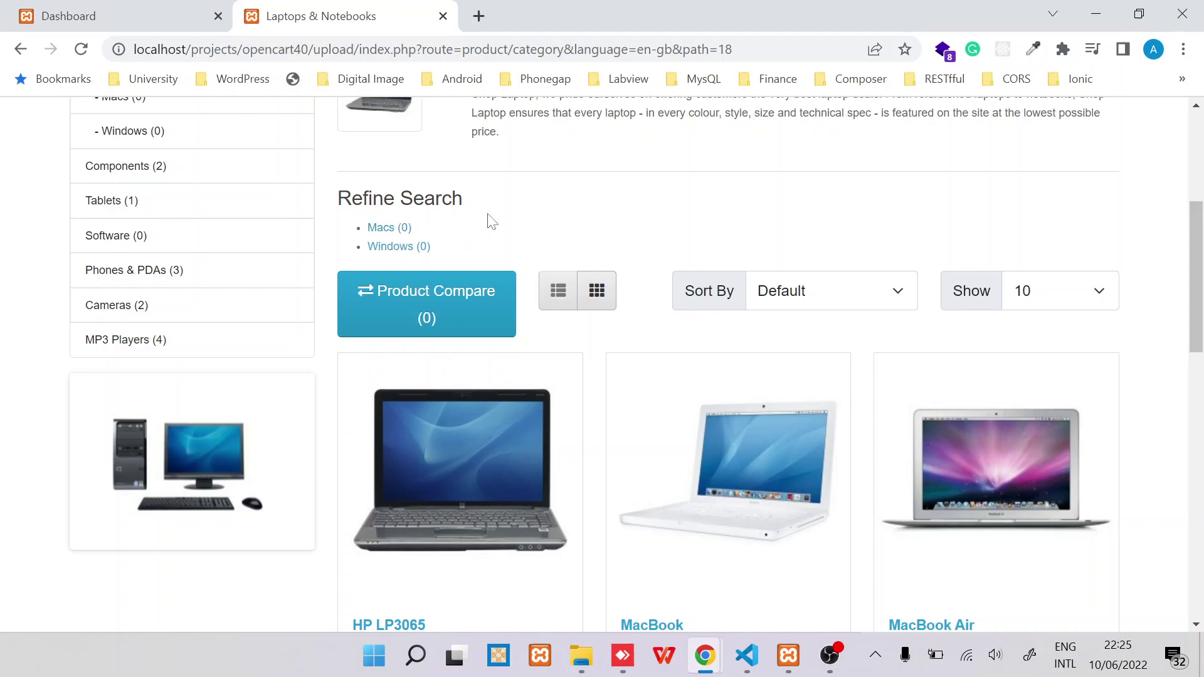
scroll(489, 221, "down", 2)
scroll(487, 223, "up", 6)
mouse_move(311, 231)
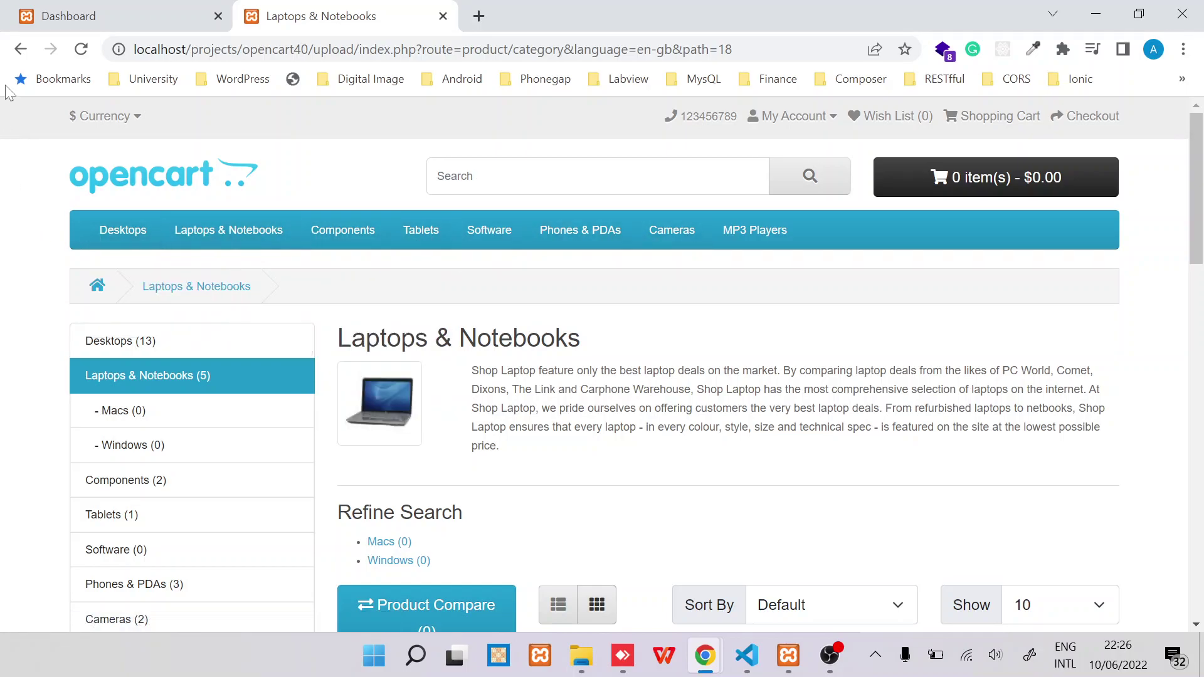
- In the admin dashboard, go to Catalog > Categories and browse the 38-category list
left_click(91, 19)
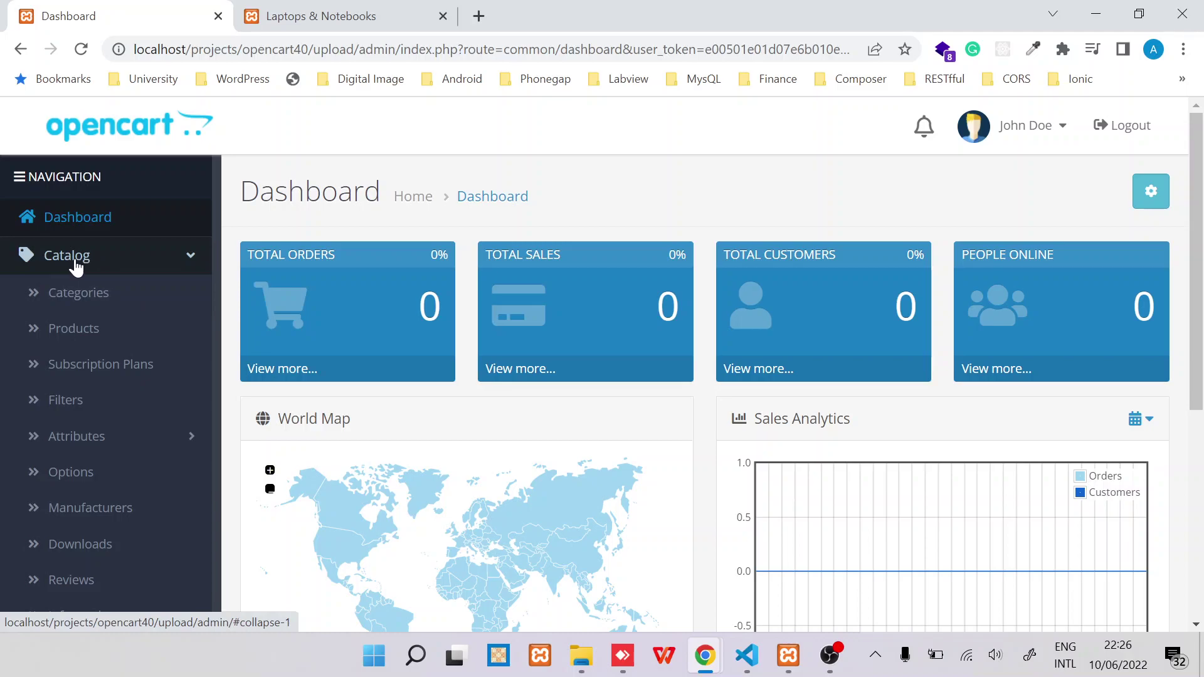
left_click(193, 257)
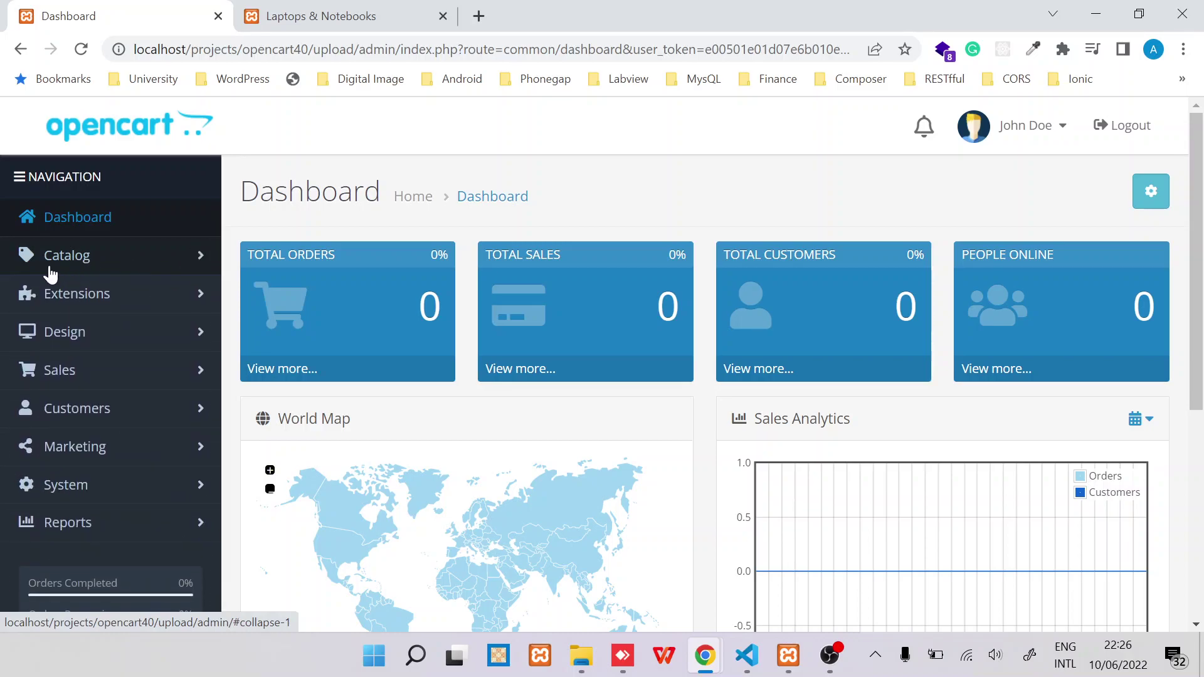
left_click(160, 263)
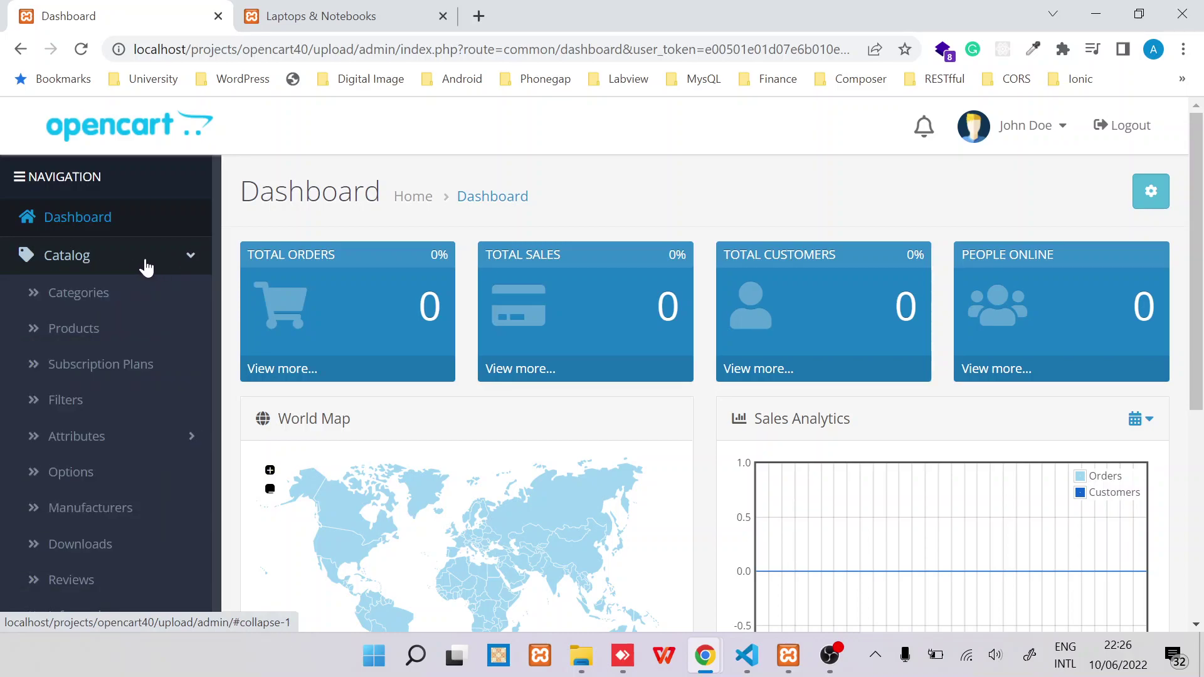
left_click(113, 300)
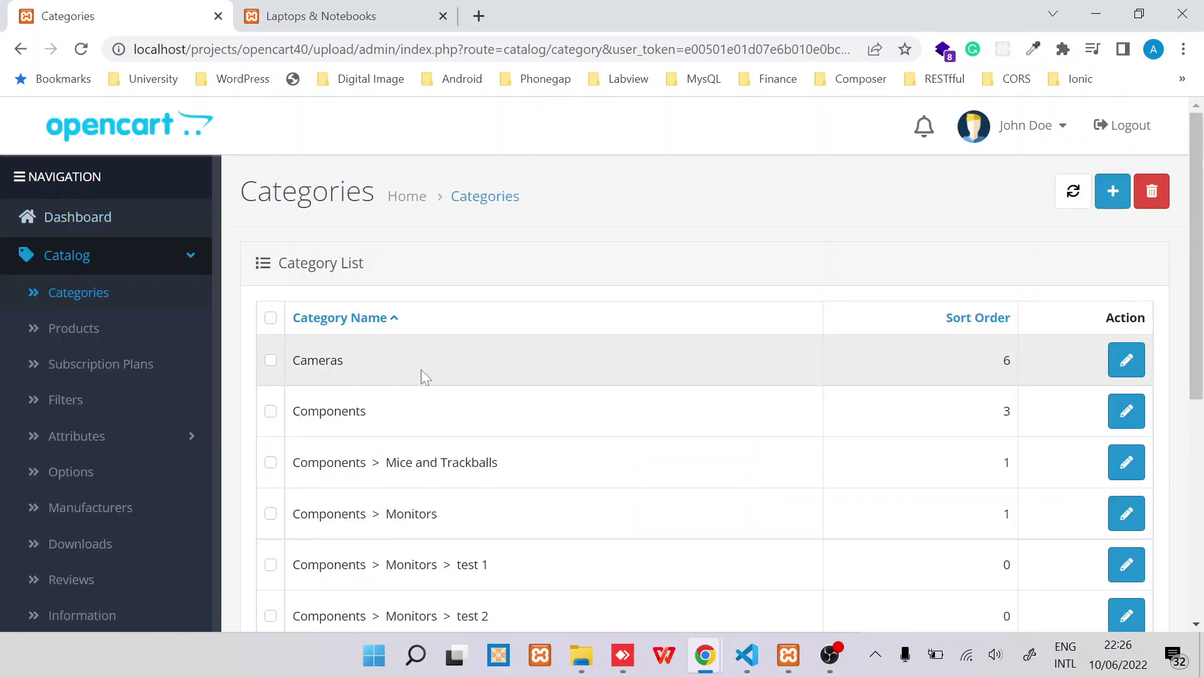
scroll(420, 373, "down", 3)
scroll(421, 374, "up", 1)
scroll(421, 374, "up", 2)
scroll(420, 370, "down", 2)
scroll(421, 376, "down", 2)
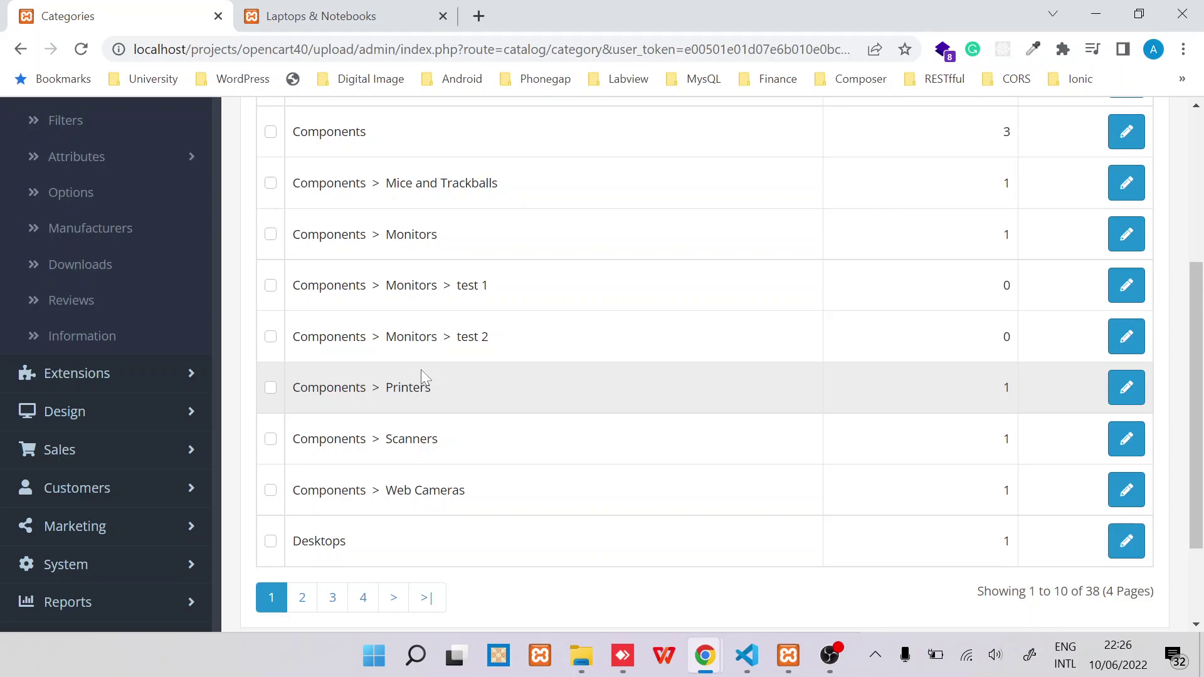
scroll(420, 374, "up", 4)
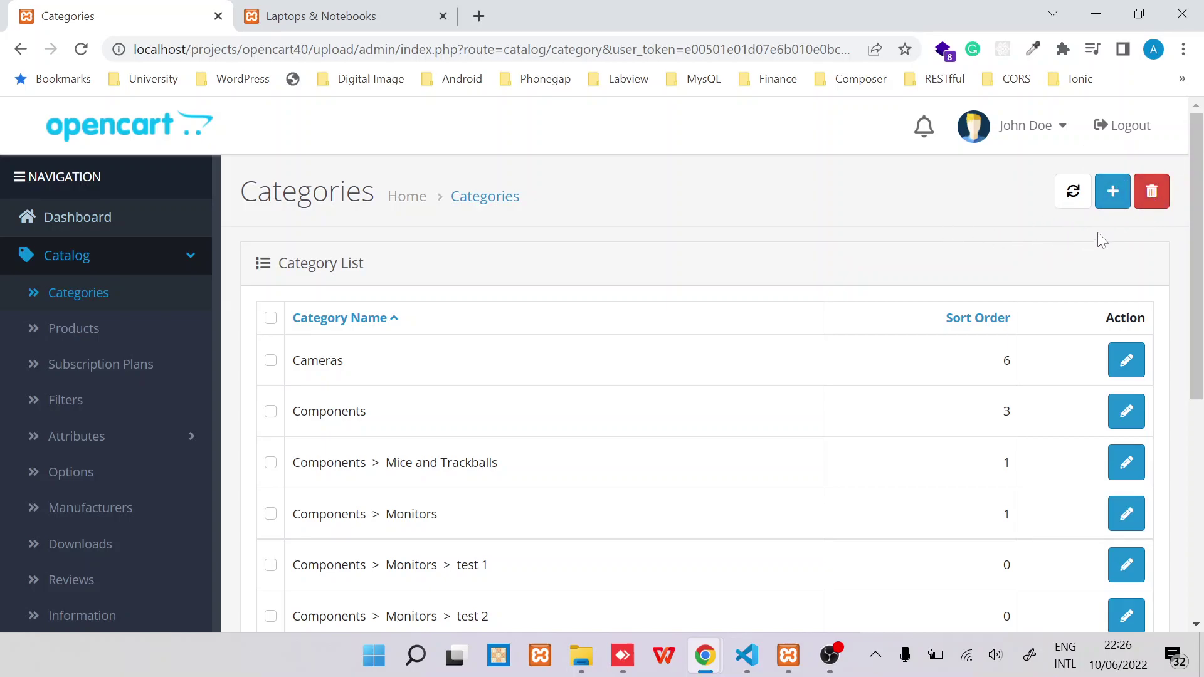
- Start a new category from the Categories list with the Add New button
left_click(1113, 196)
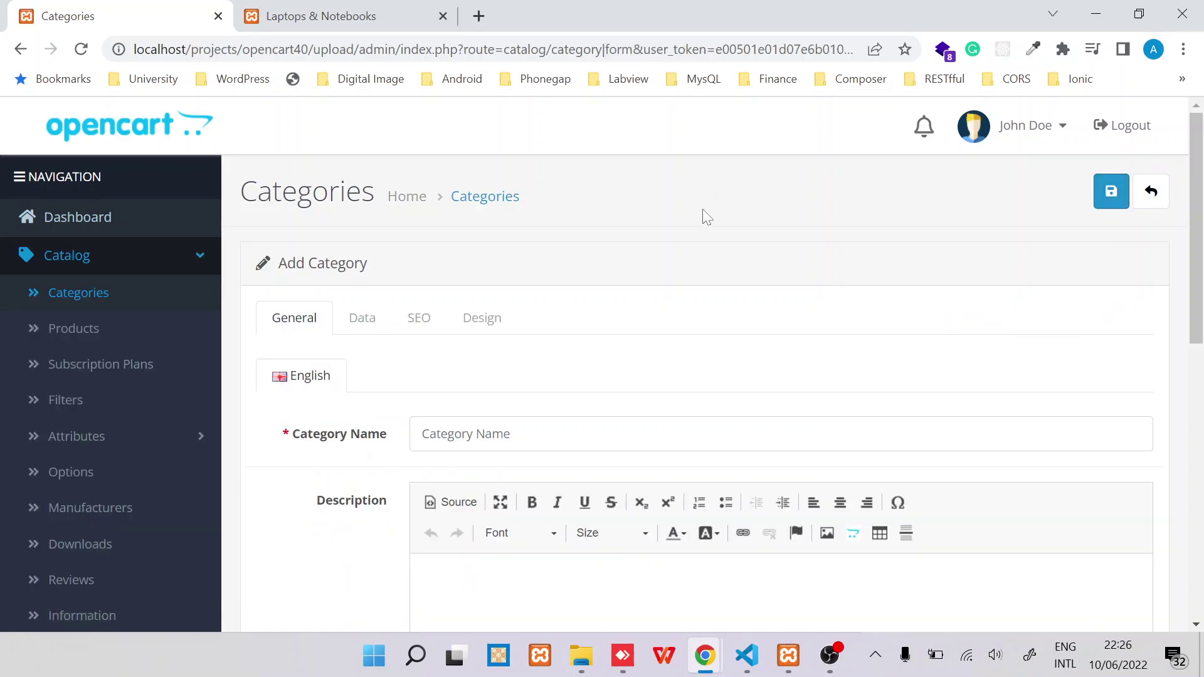
scroll(703, 209, "down", 2)
scroll(702, 209, "up", 2)
scroll(599, 312, "down", 3)
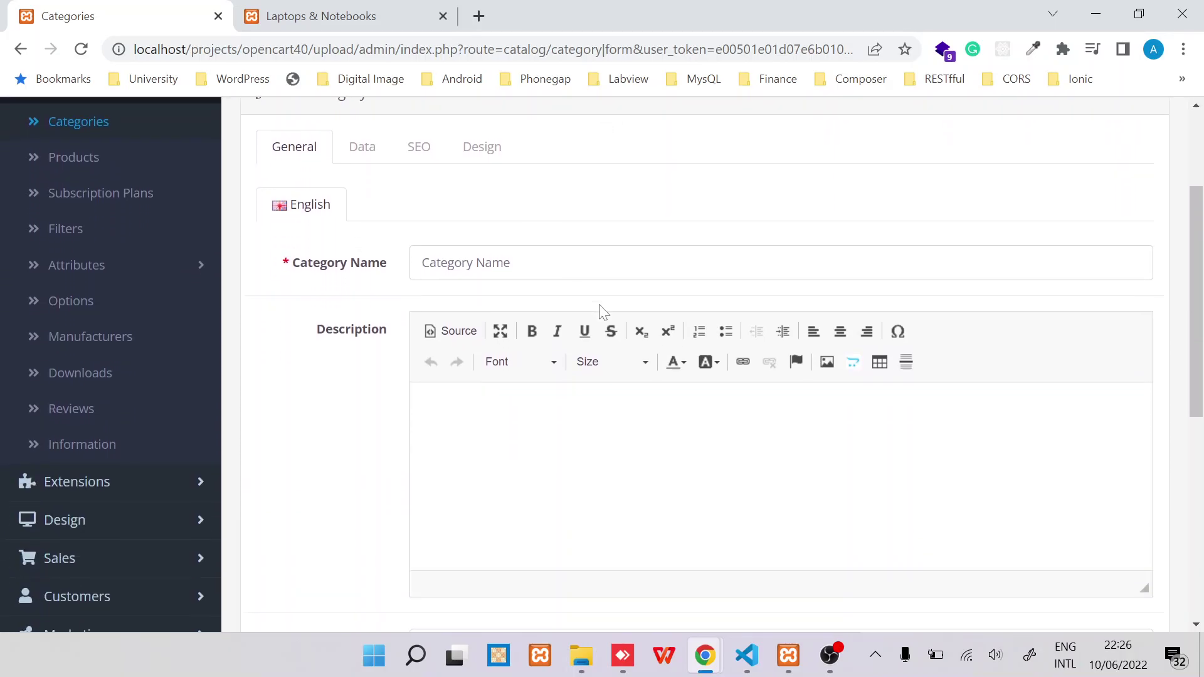
scroll(333, 442, "down", 6)
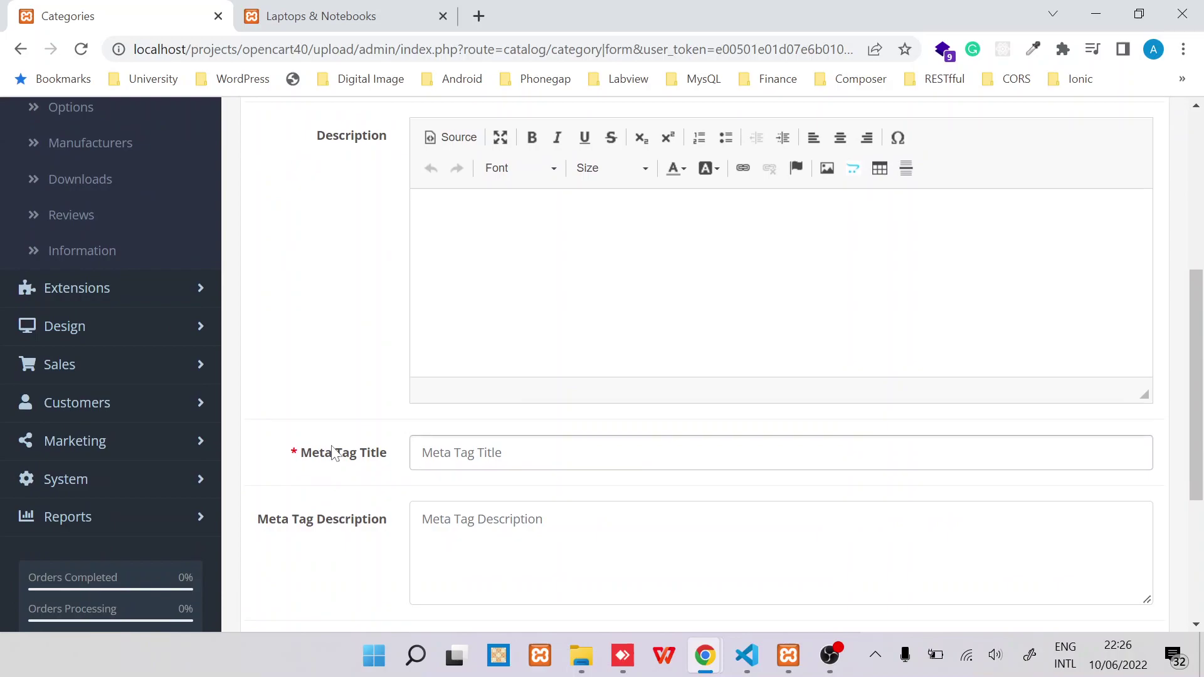
scroll(333, 452, "up", 10)
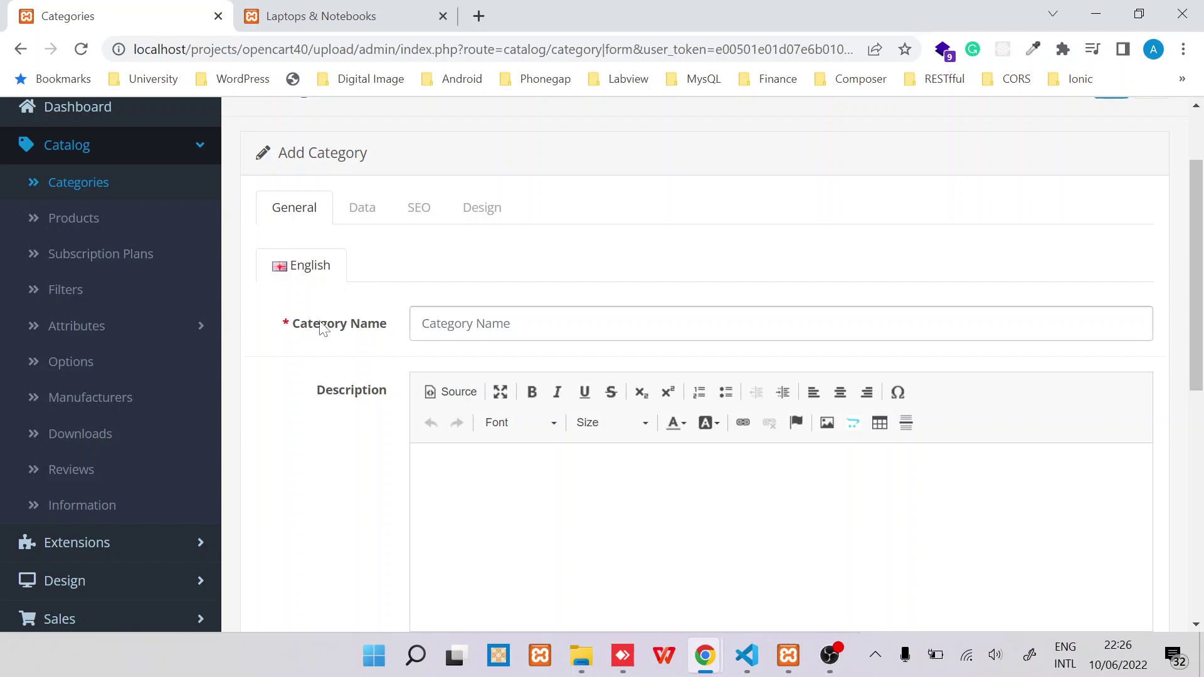
- Enter 'Furniture' as the category name and move into the Description editor
left_click(522, 324)
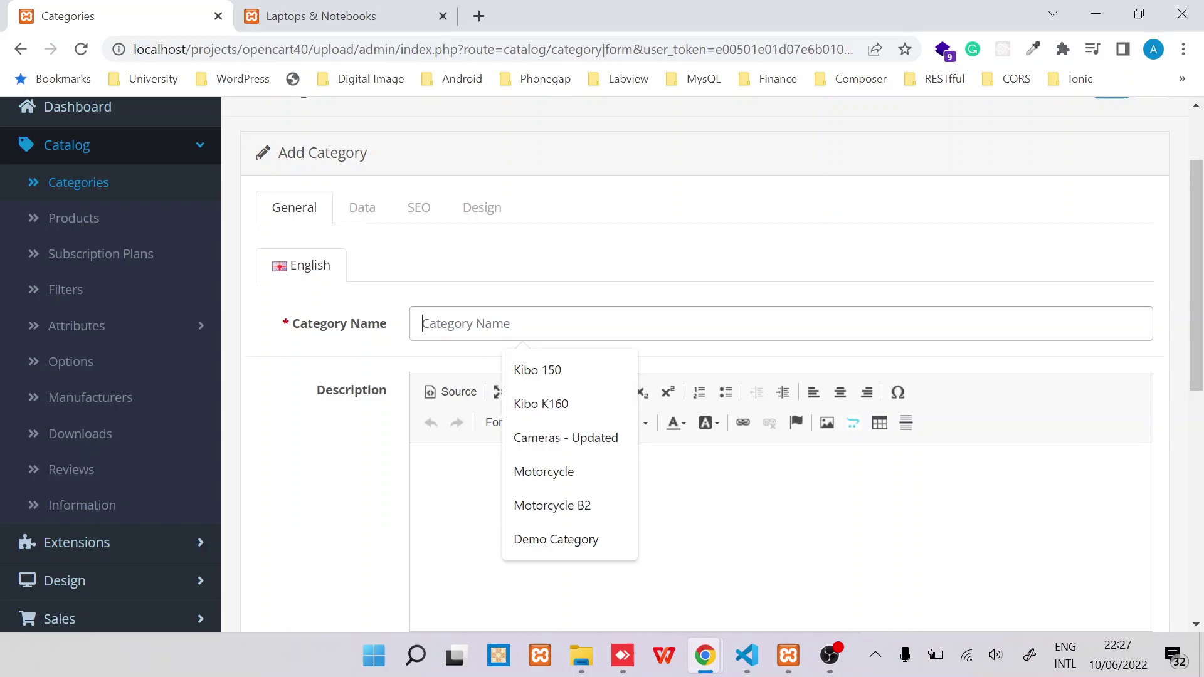
type("Furnitur")
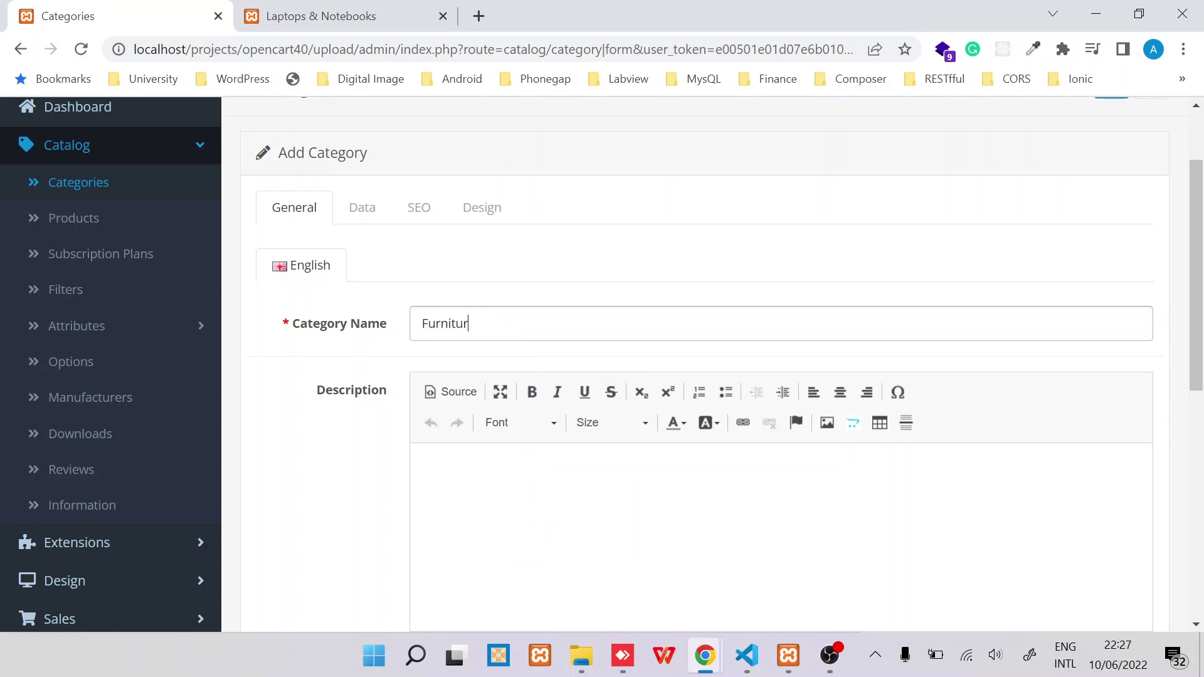
type("e")
scroll(401, 266, "down", 3)
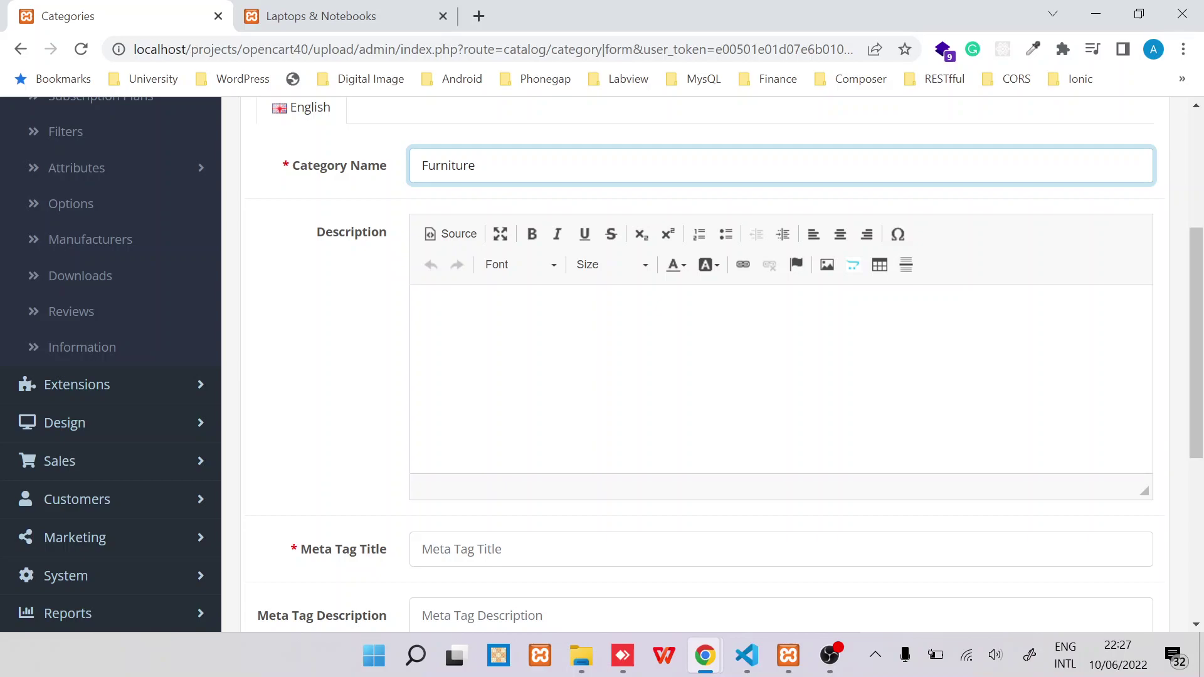
left_click(427, 312)
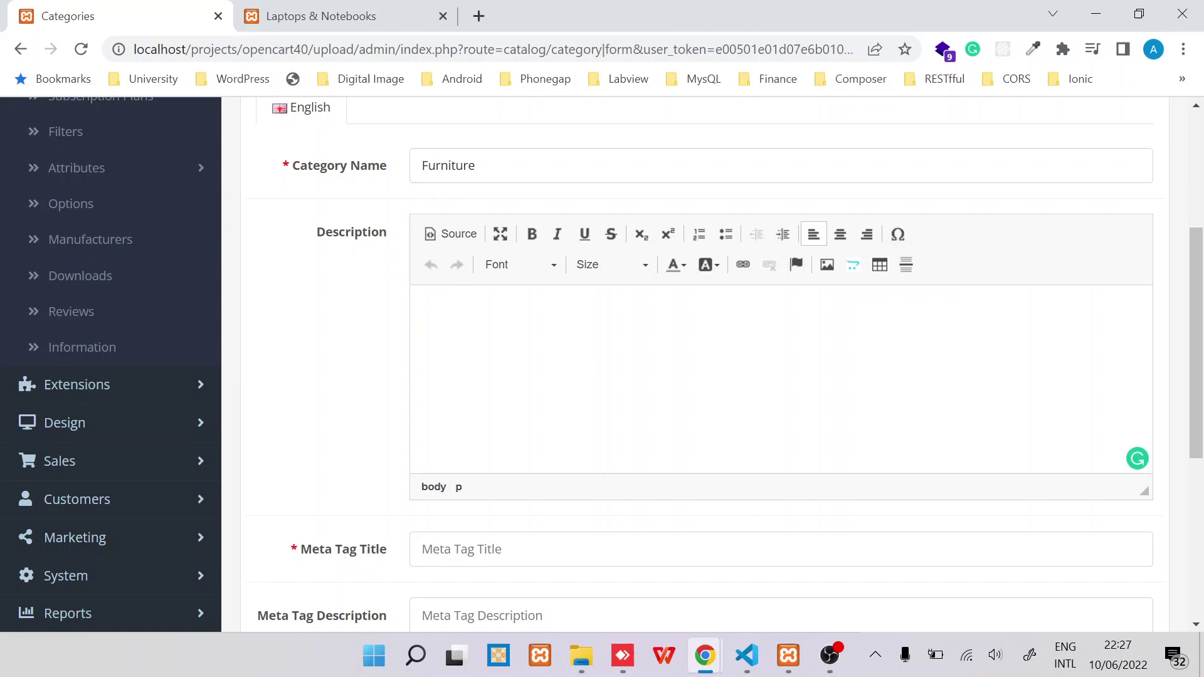
scroll(445, 317, "up", 1)
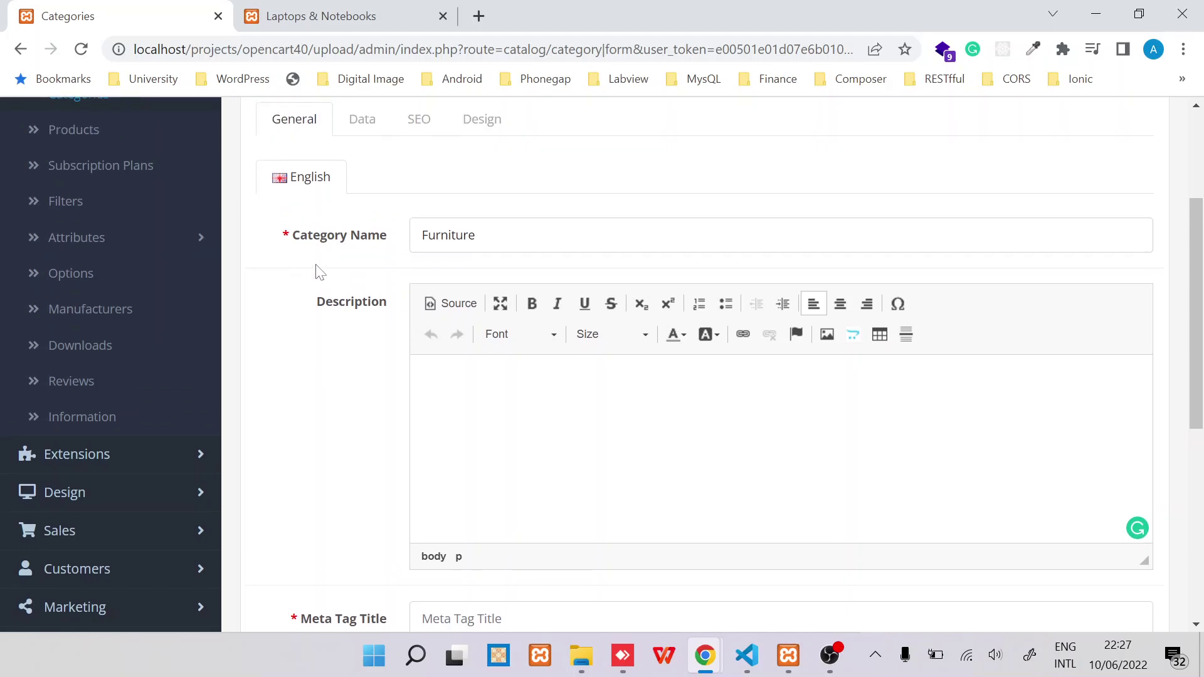
- Write the category description 'This is about furniture', checking the storefront sample description
double_click(326, 312)
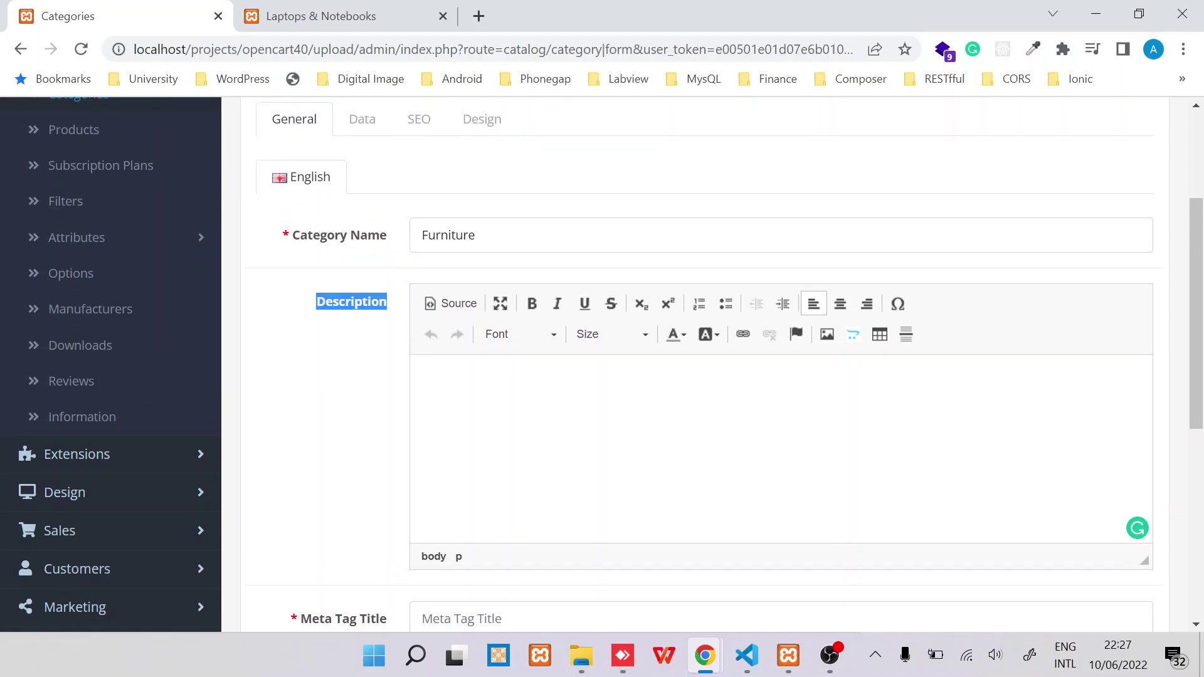
left_click(339, 16)
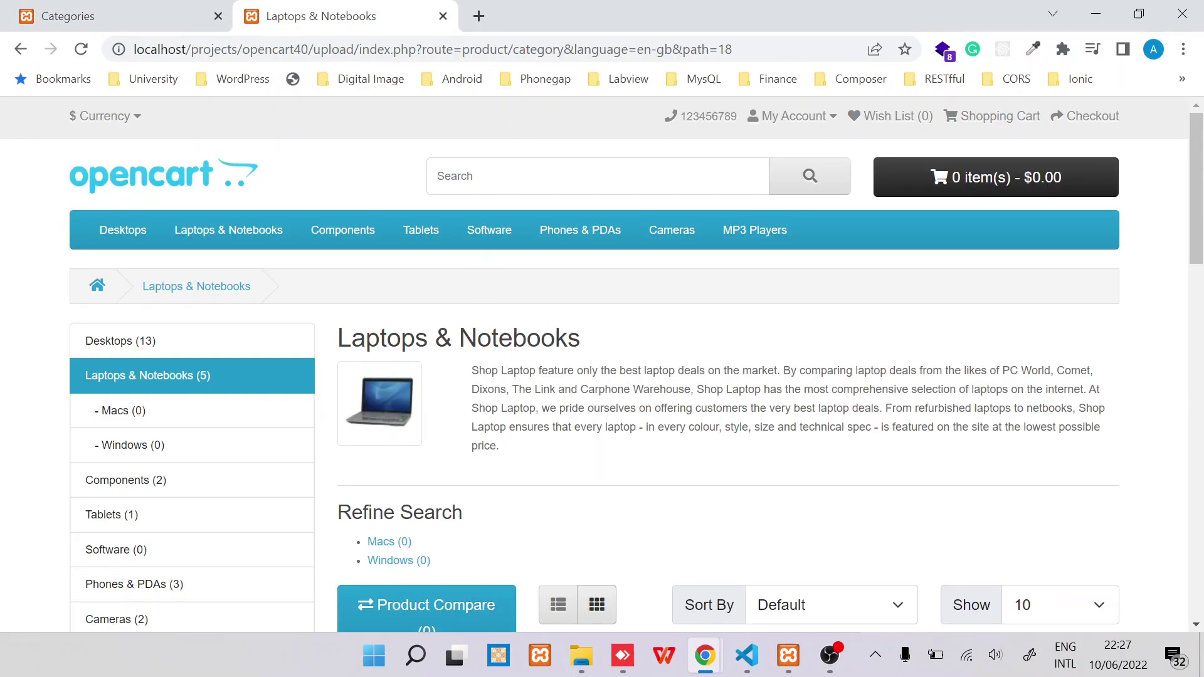
triple_click(499, 408)
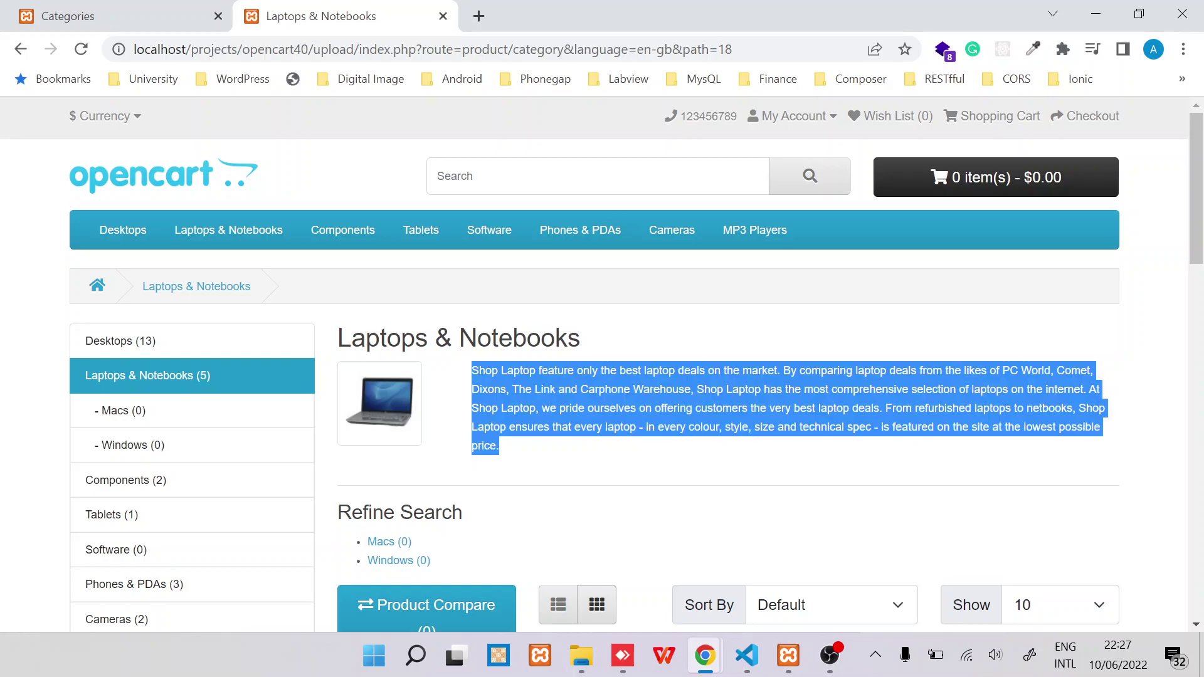
left_click(135, 30)
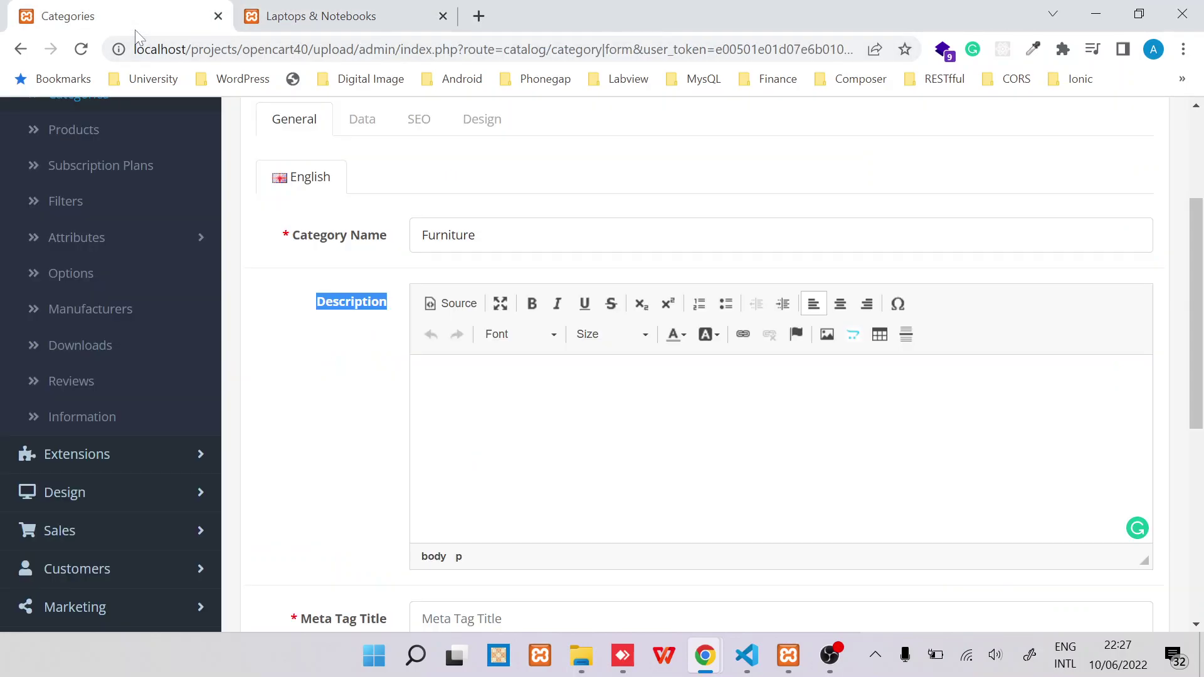
left_click(432, 382)
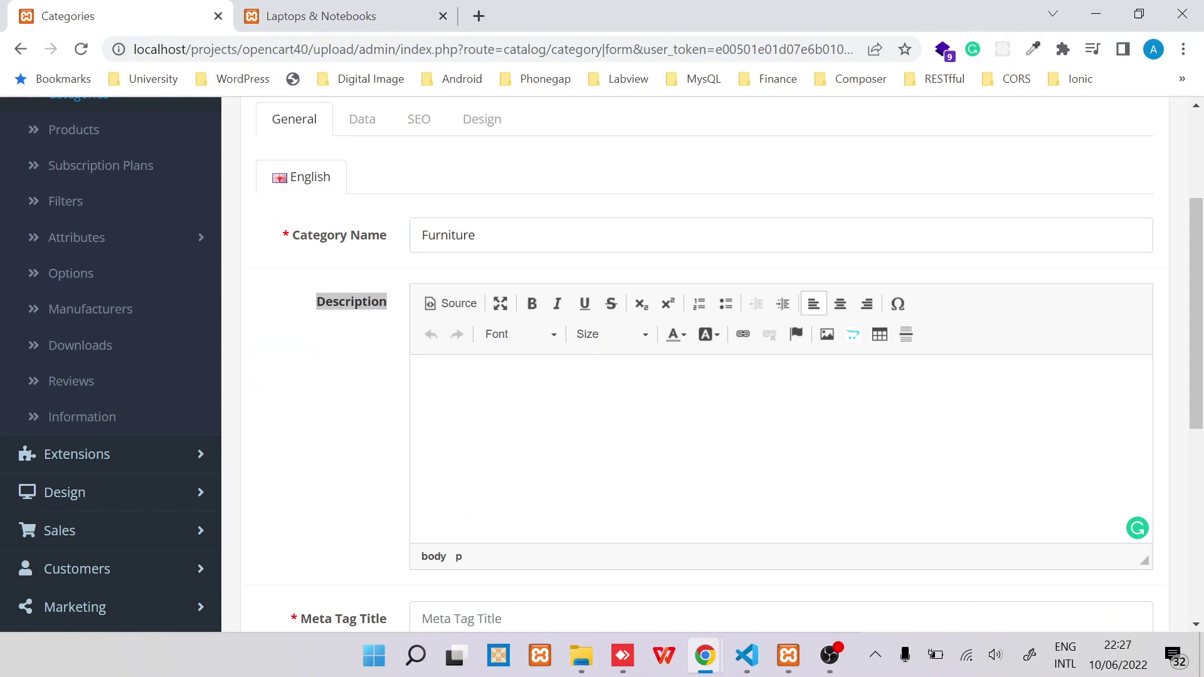
type("This is about furnitures")
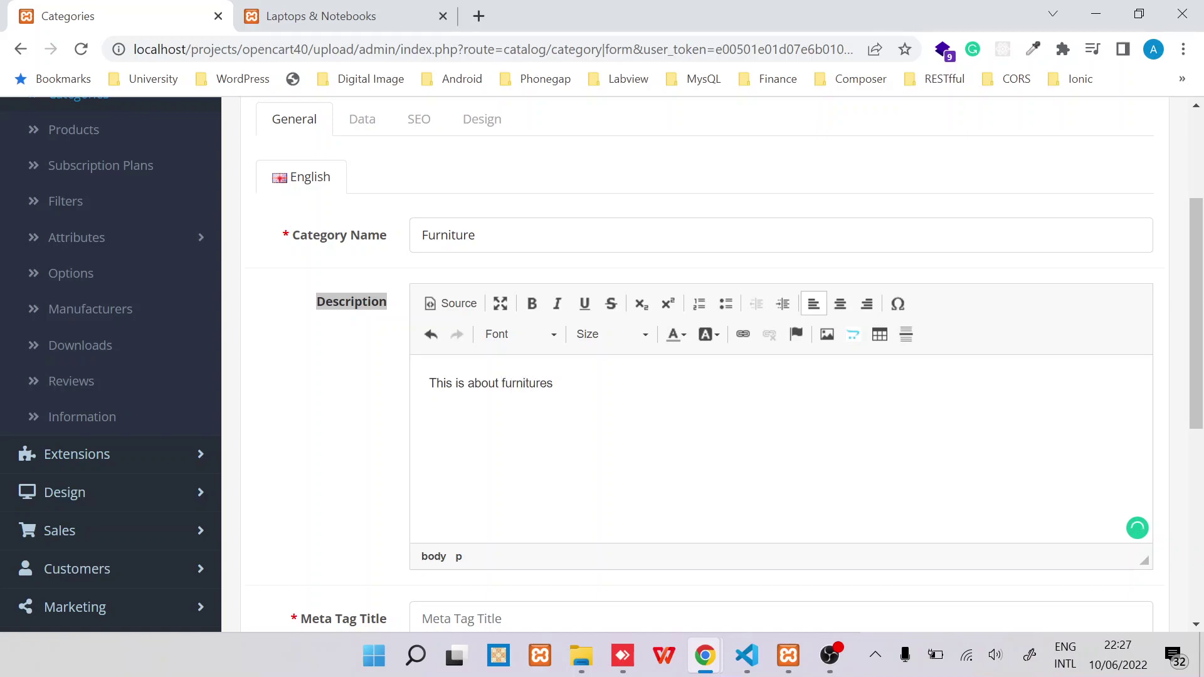
left_click(379, 475)
scroll(379, 475, "down", 2)
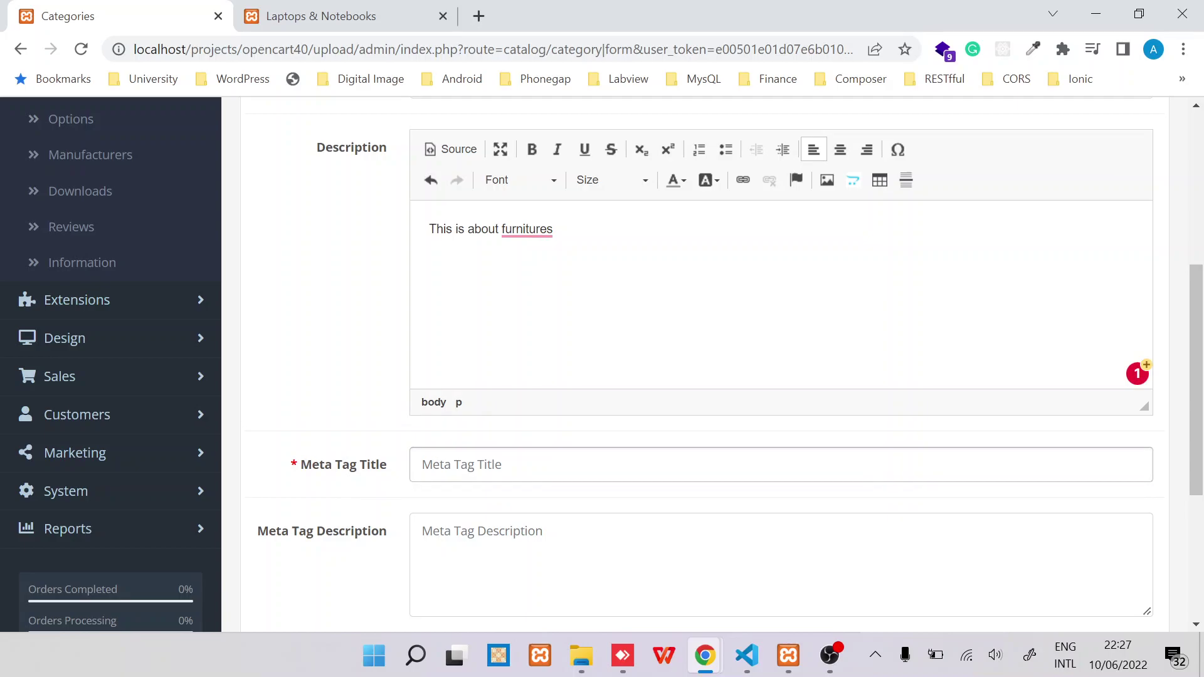
- Set the Meta Tag Title to 'Furniture', accepting the spelling correction to furniture
left_click(502, 464)
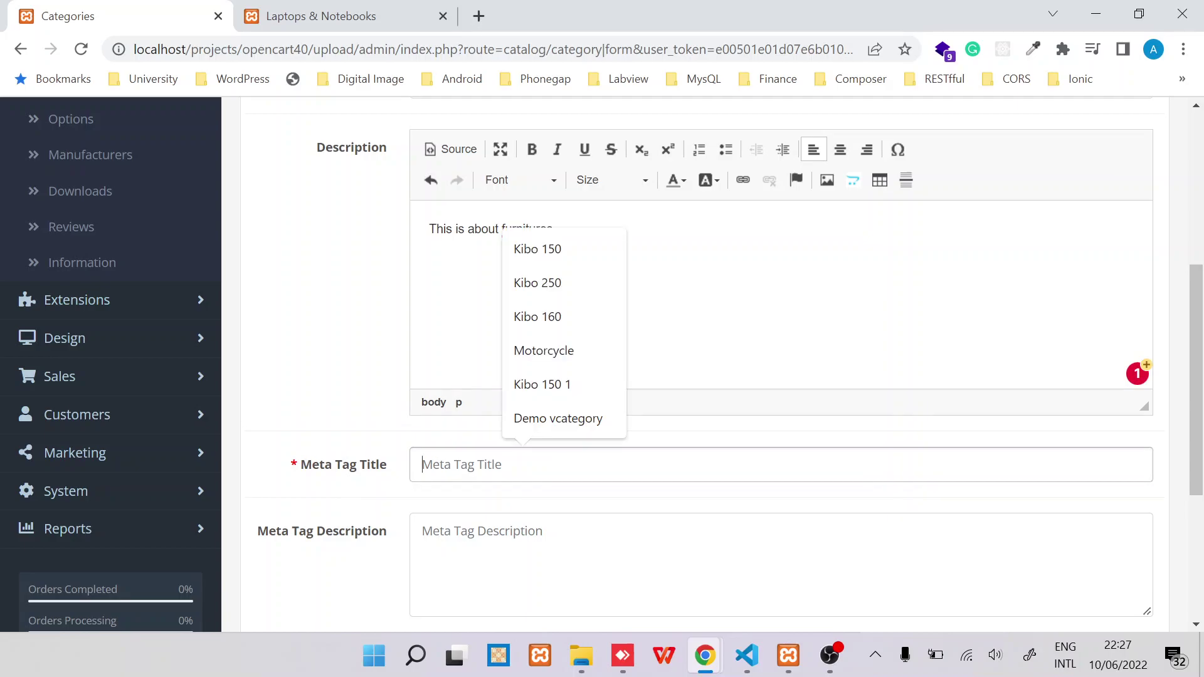
type("Furniture")
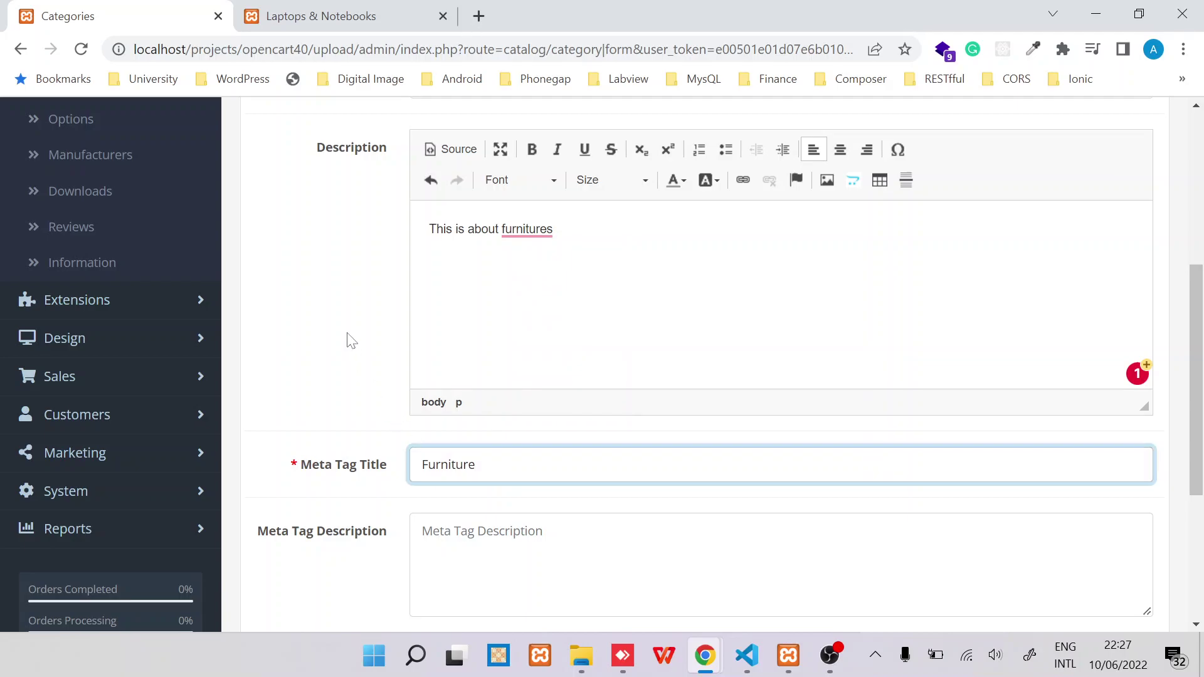
scroll(344, 304, "up", 2)
scroll(344, 305, "down", 2)
scroll(344, 305, "down", 3)
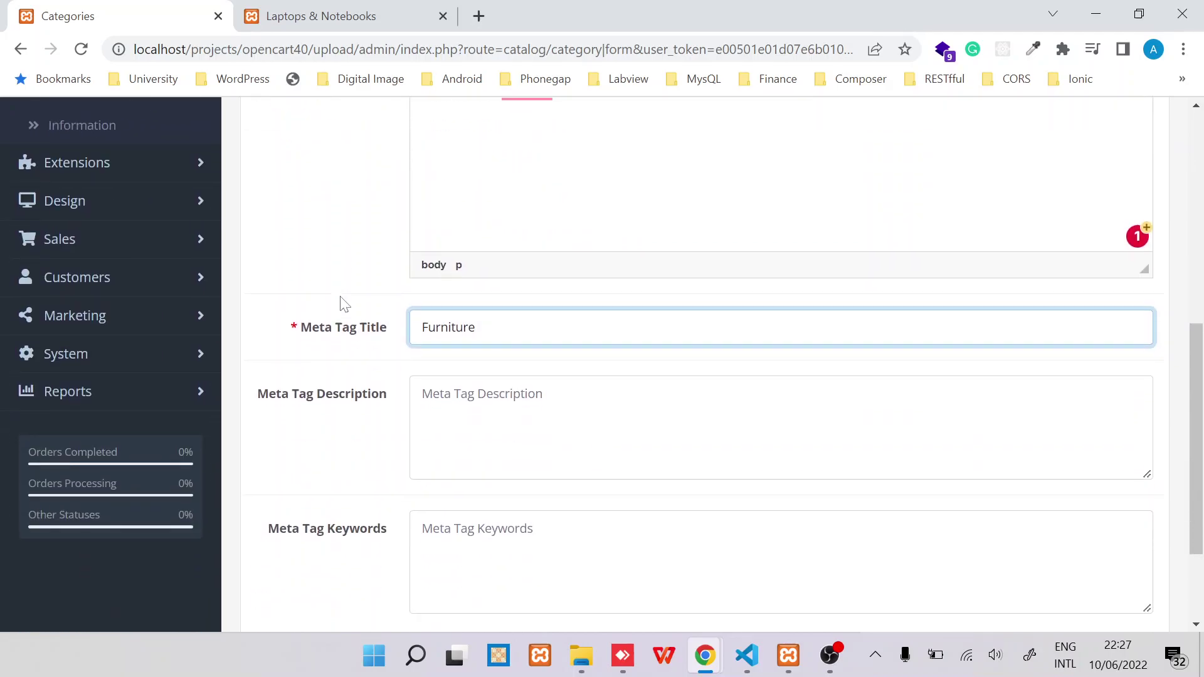
scroll(488, 310, "up", 1)
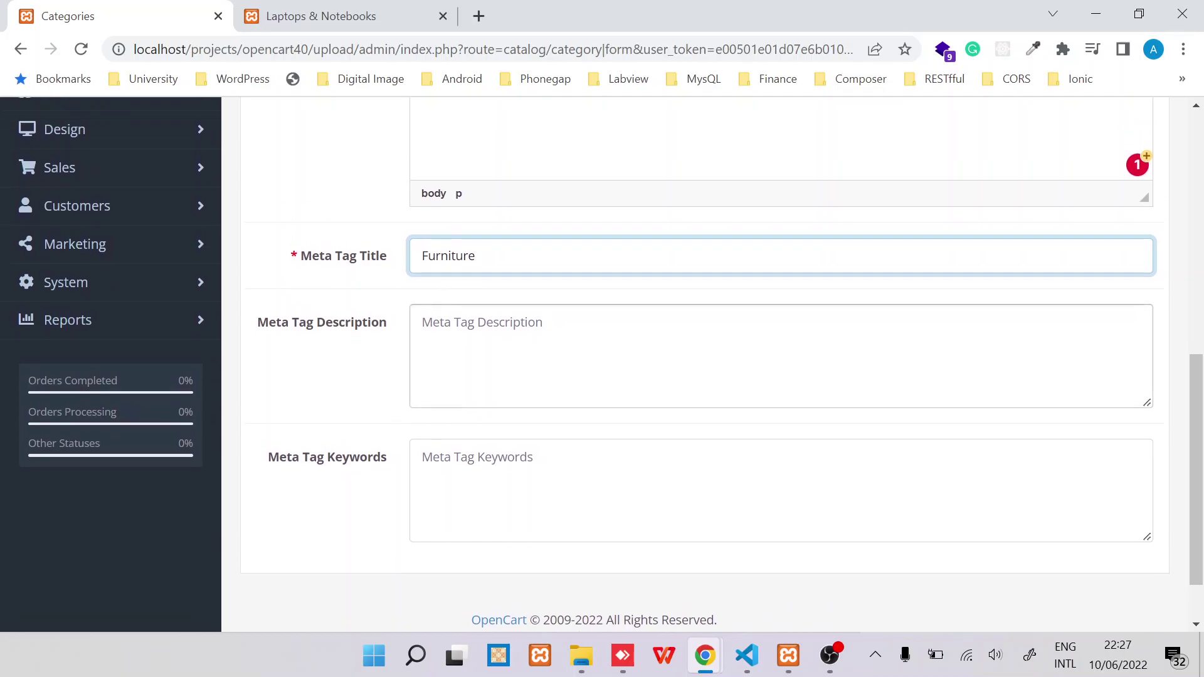
key("Tab")
key("Tab")
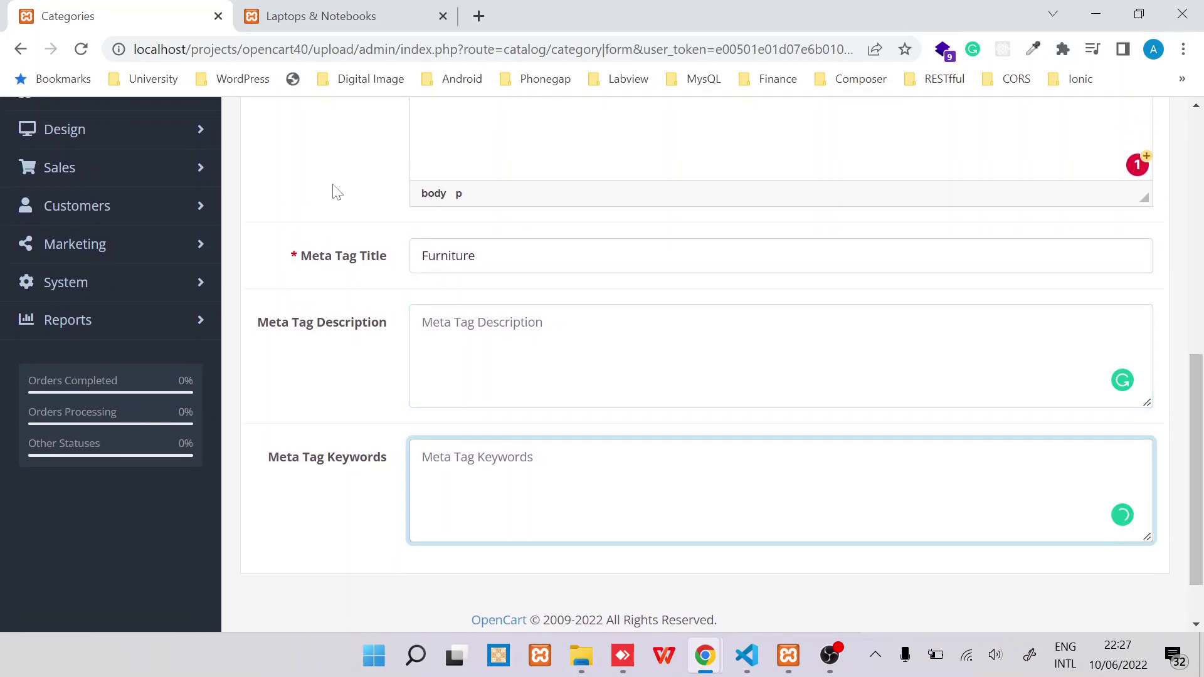
scroll(331, 191, "up", 5)
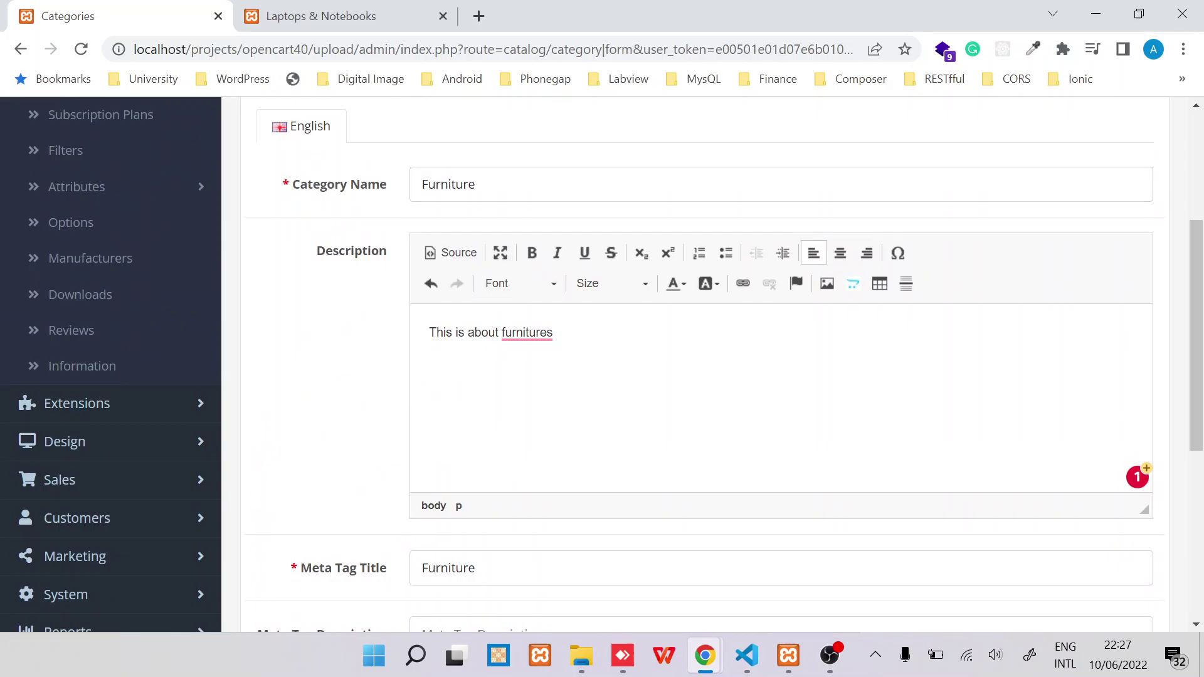
mouse_move(527, 332)
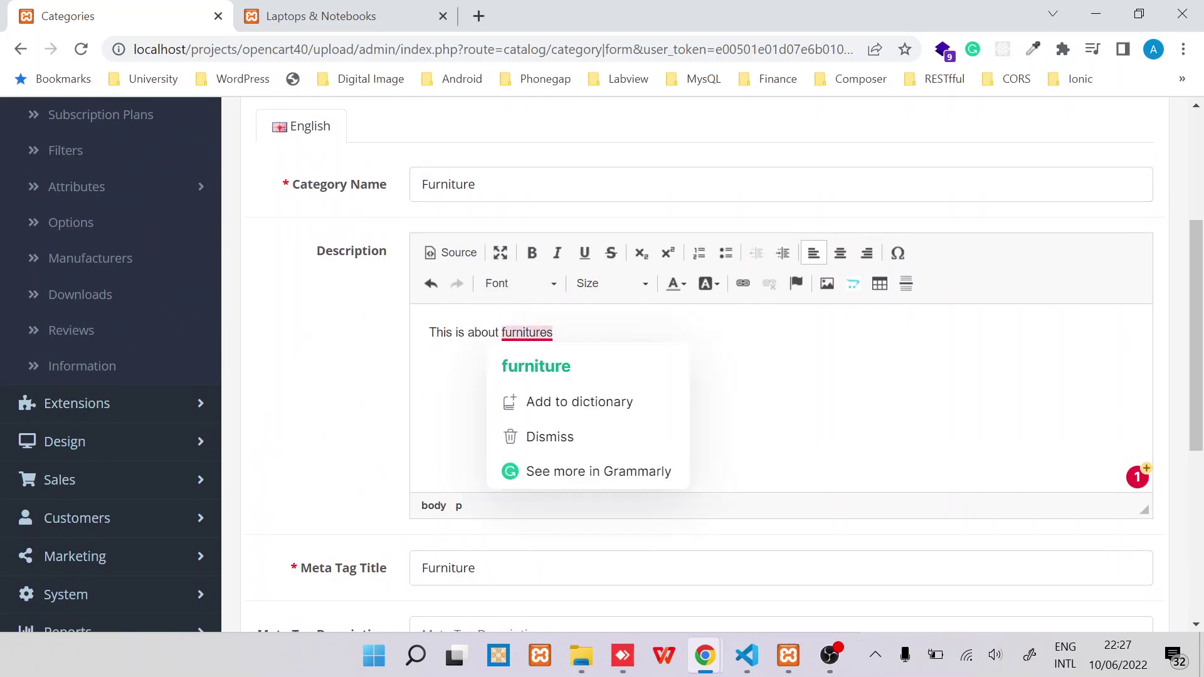
left_click(547, 367)
scroll(378, 230, "up", 3)
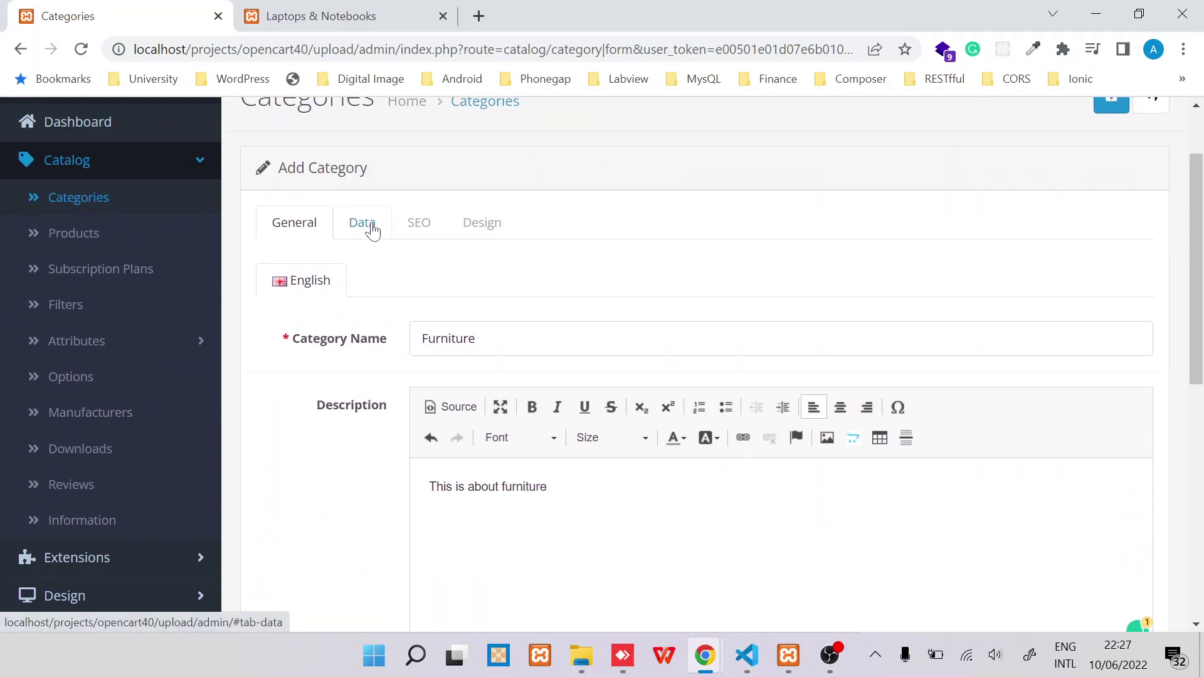
- On the Data tab, leave the Parent field blank so Furniture stays a top-level category
left_click(373, 231)
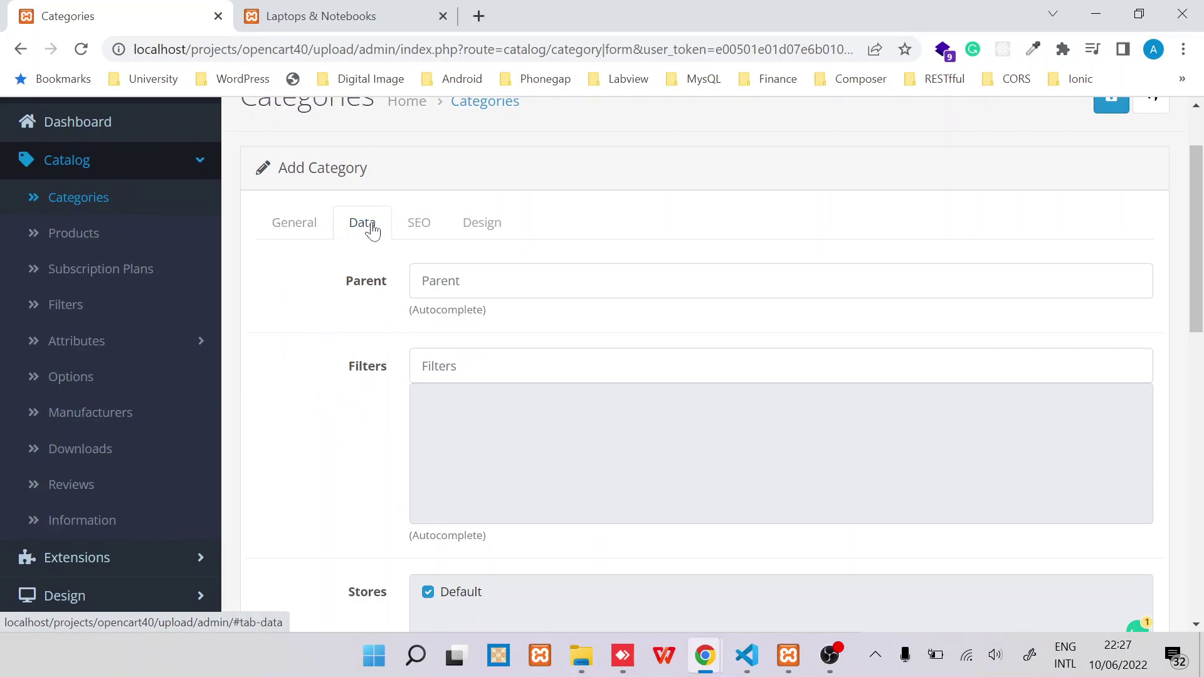
double_click(367, 283)
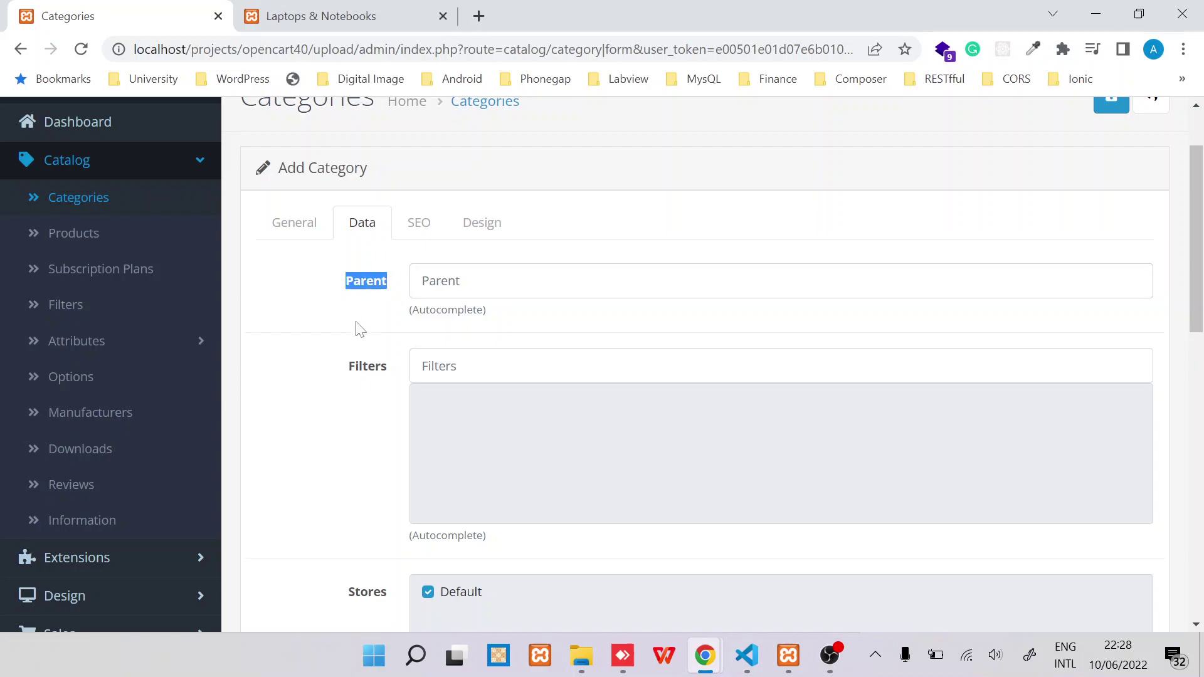
left_click(340, 291)
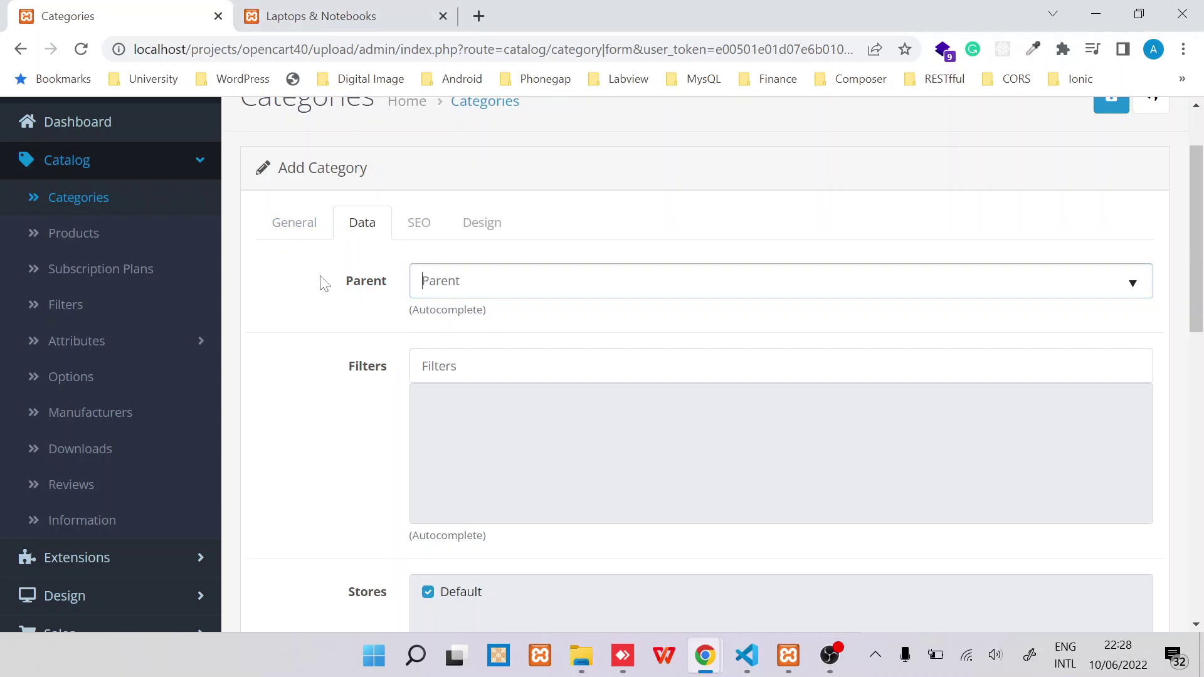
left_click(370, 18)
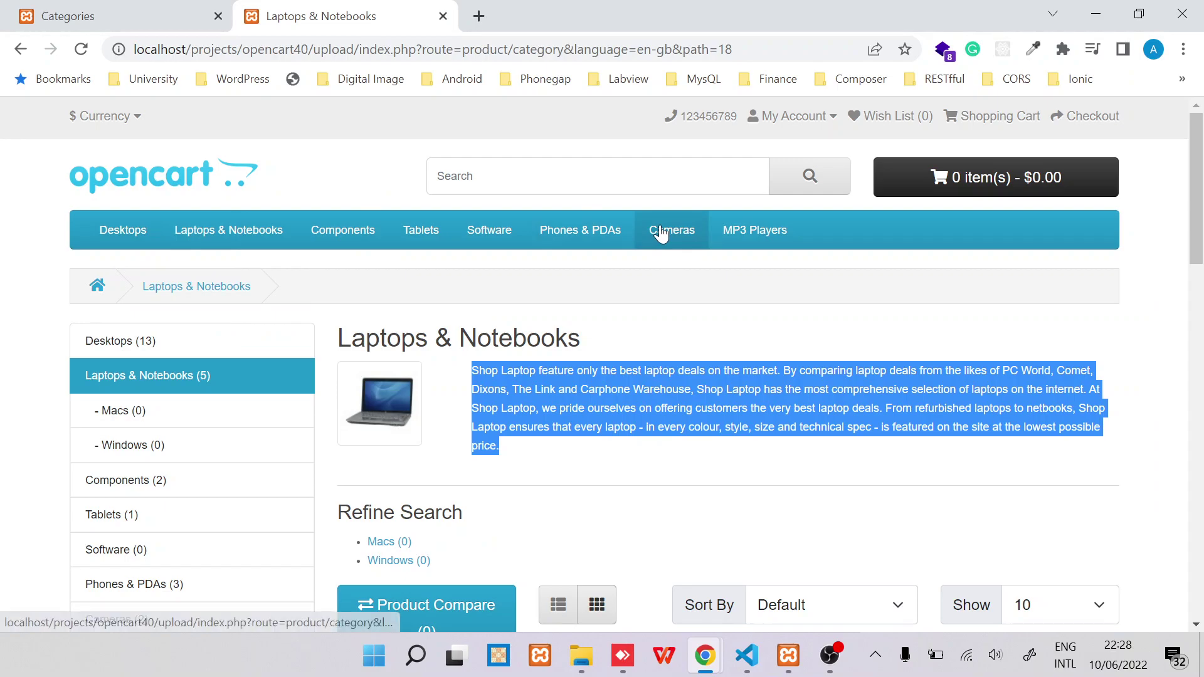
mouse_move(719, 226)
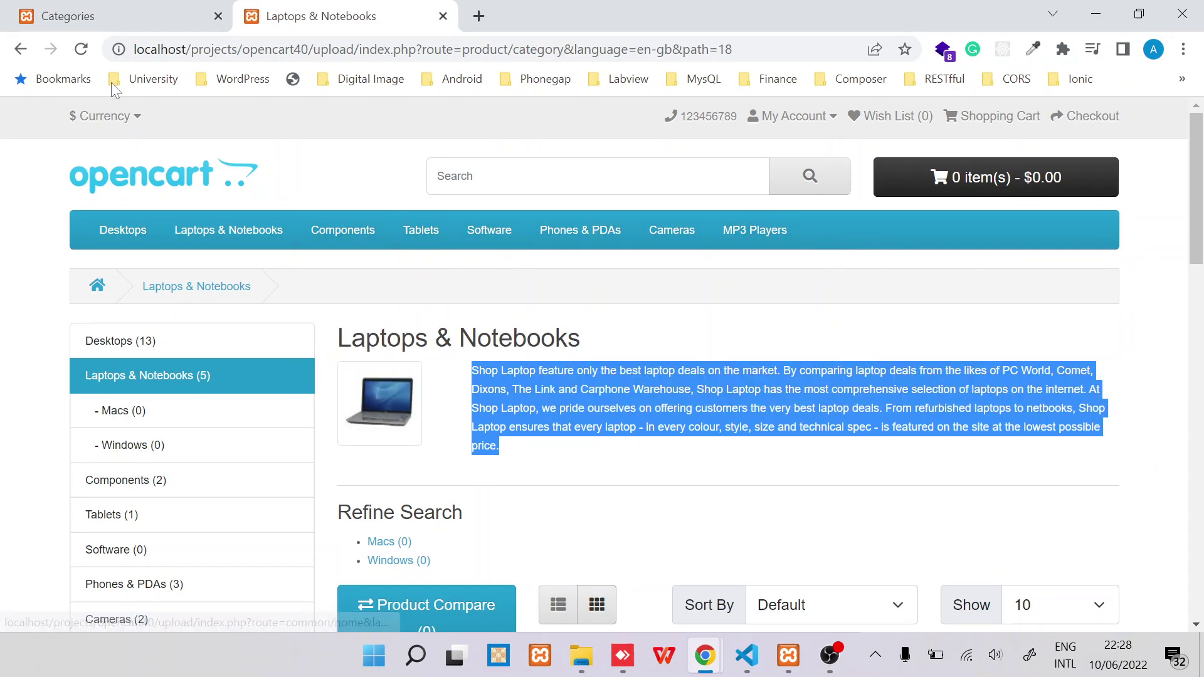
left_click(111, 22)
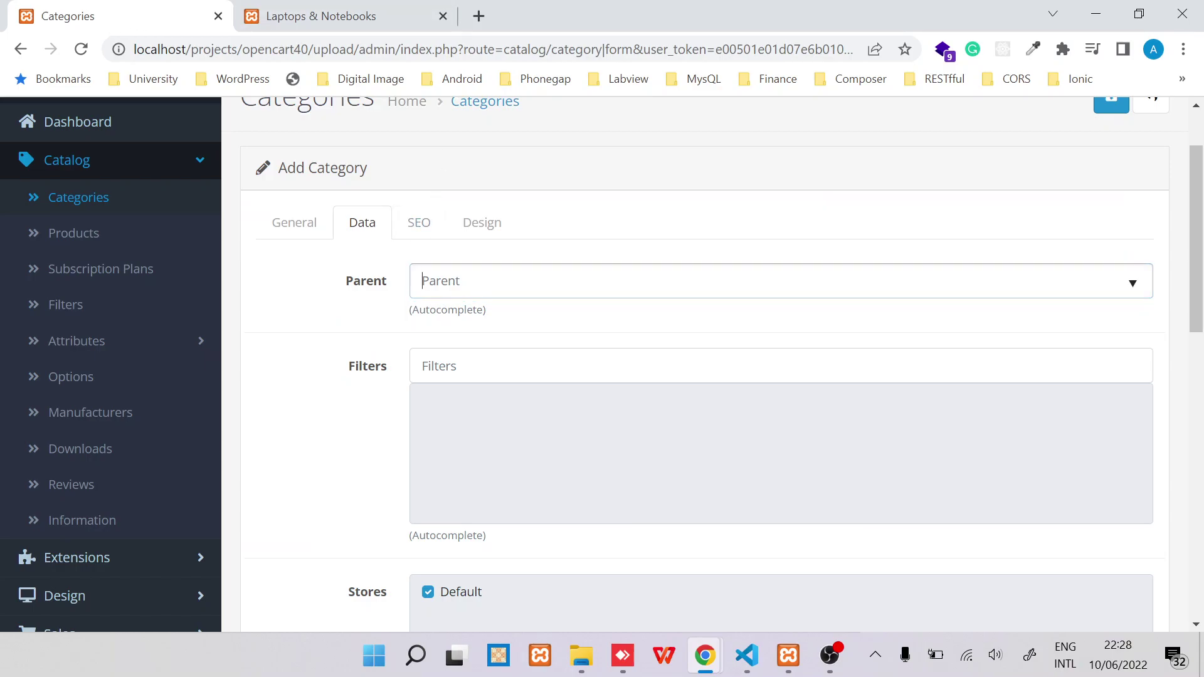
left_click(435, 296)
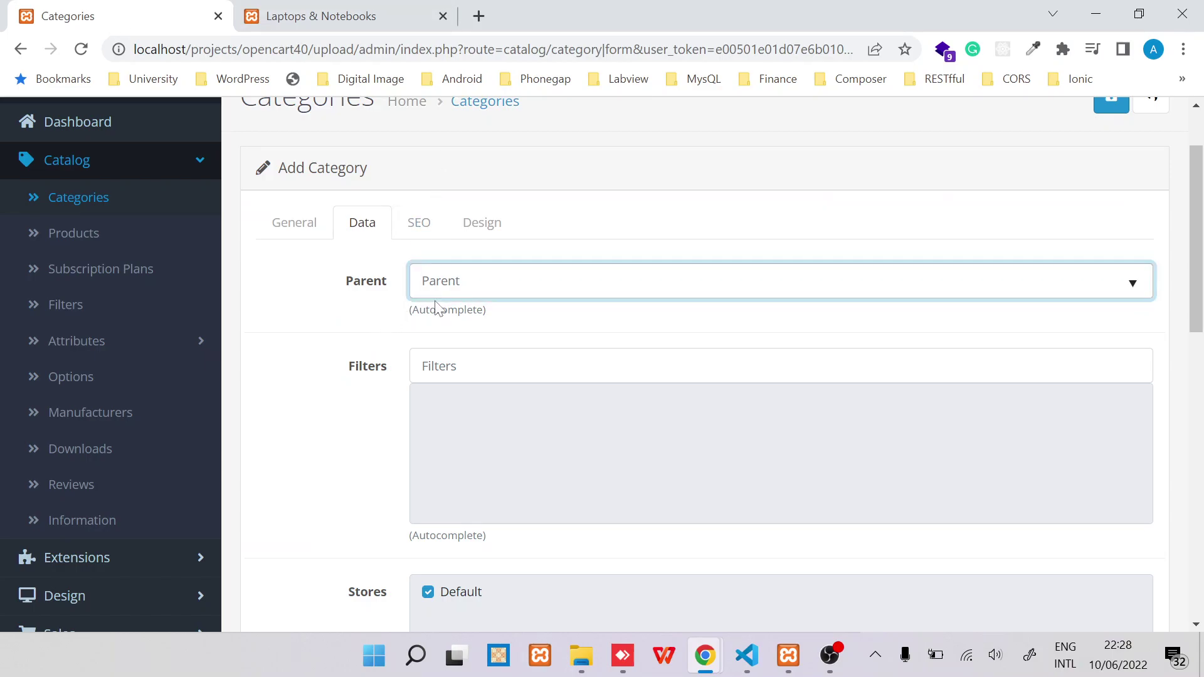
left_click(357, 333)
scroll(361, 339, "down", 10)
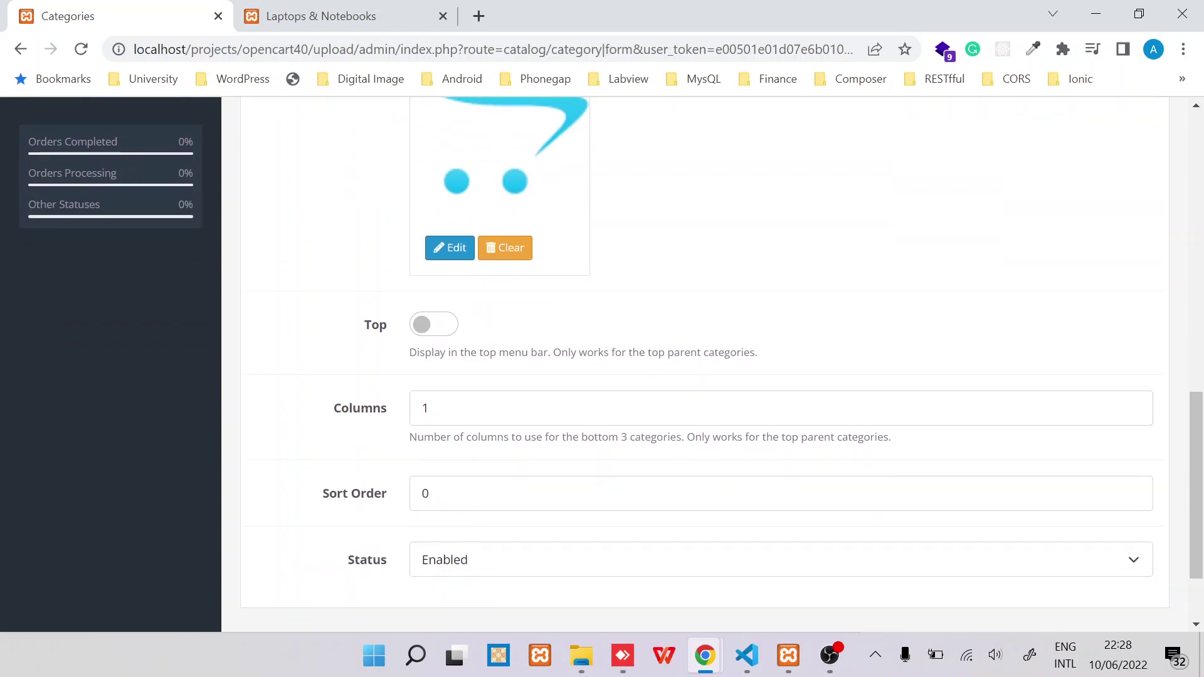
- Switch on Top so Furniture shows in the storefront's top menu bar
left_click(447, 326)
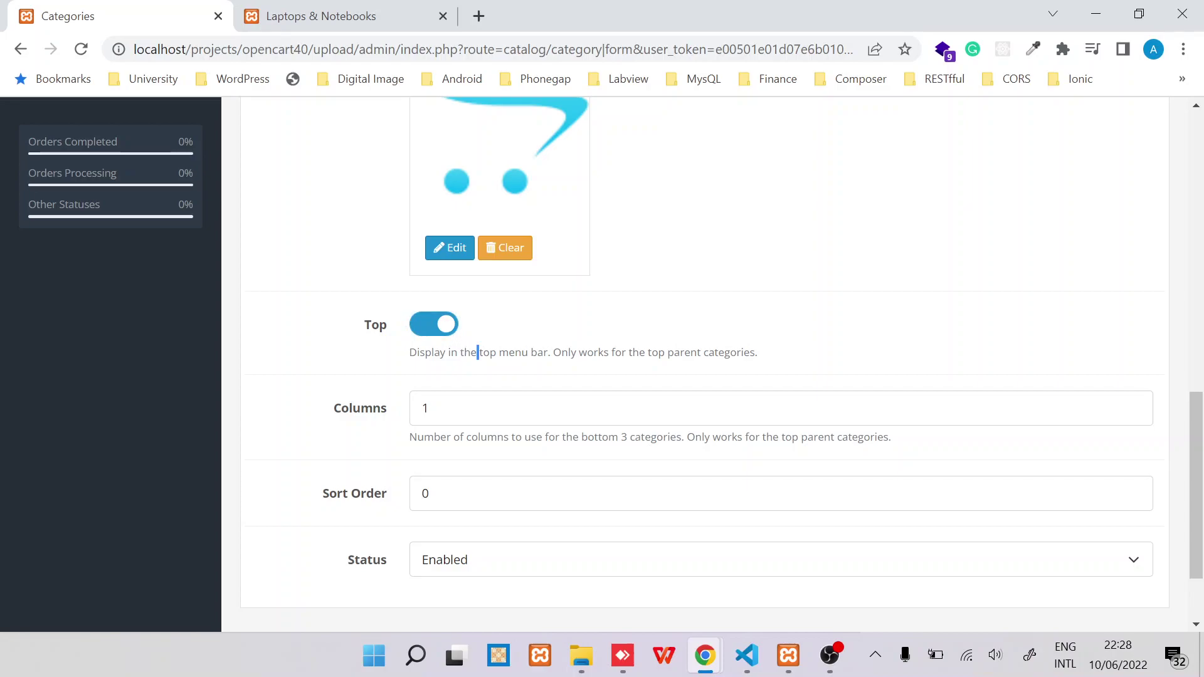
triple_click(477, 353)
left_click(478, 353)
double_click(593, 352)
triple_click(684, 353)
scroll(551, 303, "up", 15)
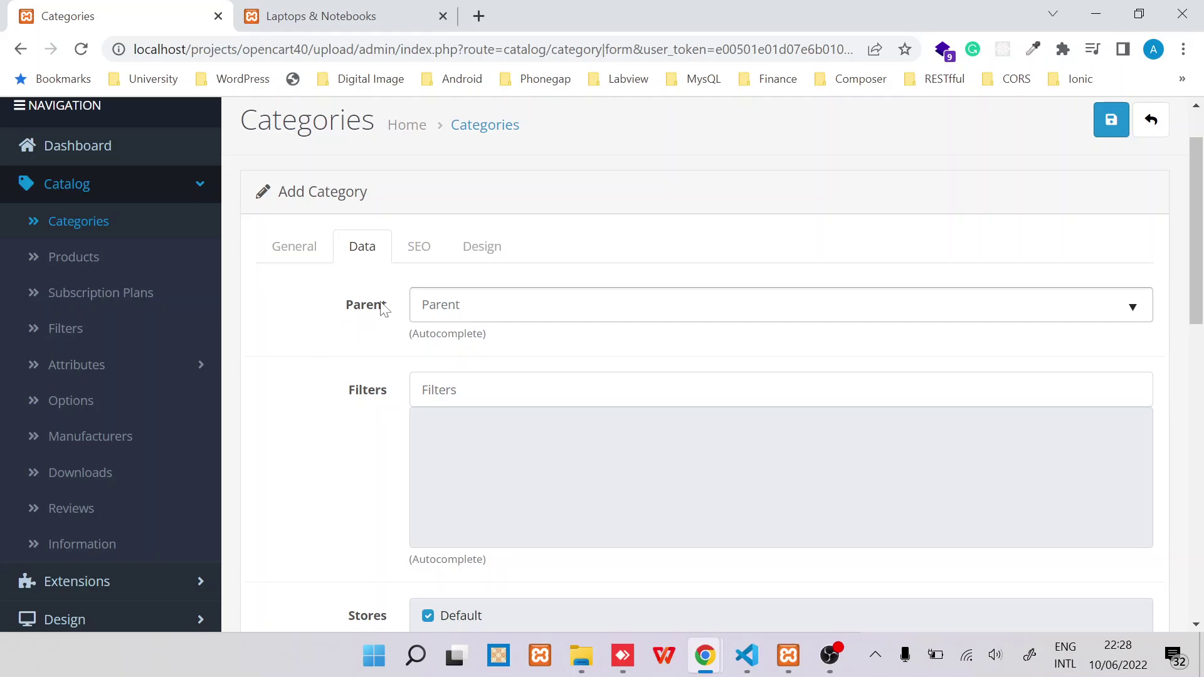
- Keep the Furniture category's Status set to Enabled
scroll(357, 430, "down", 15)
scroll(357, 433, "down", 3)
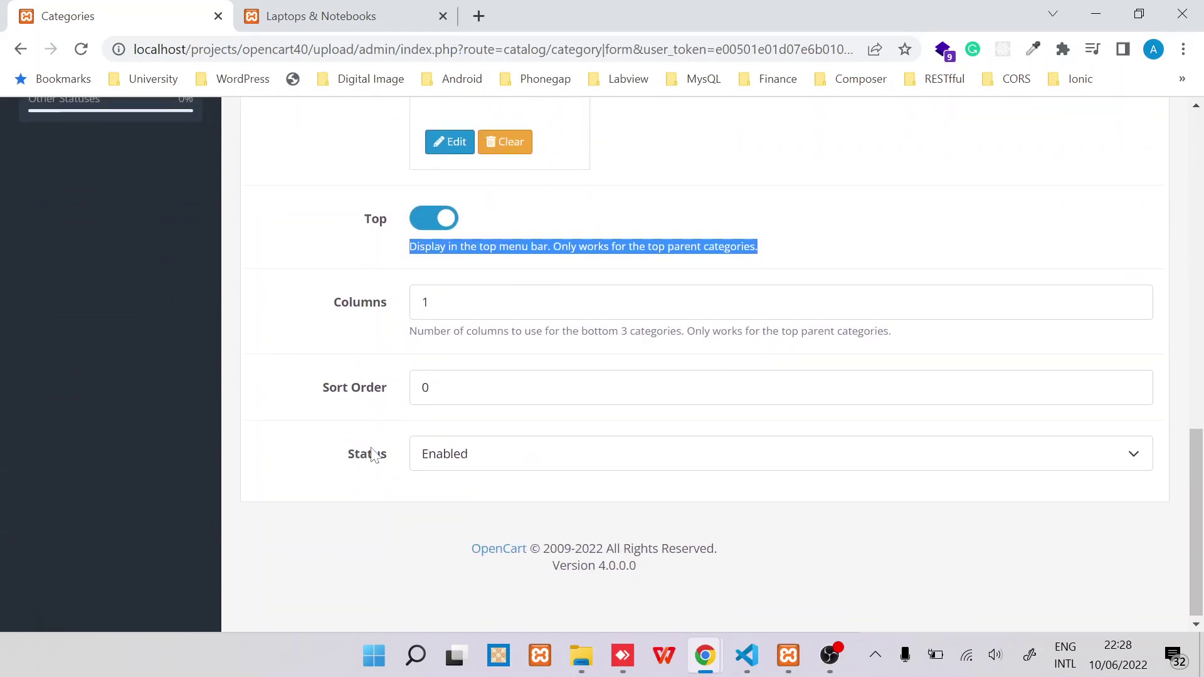
left_click(491, 456)
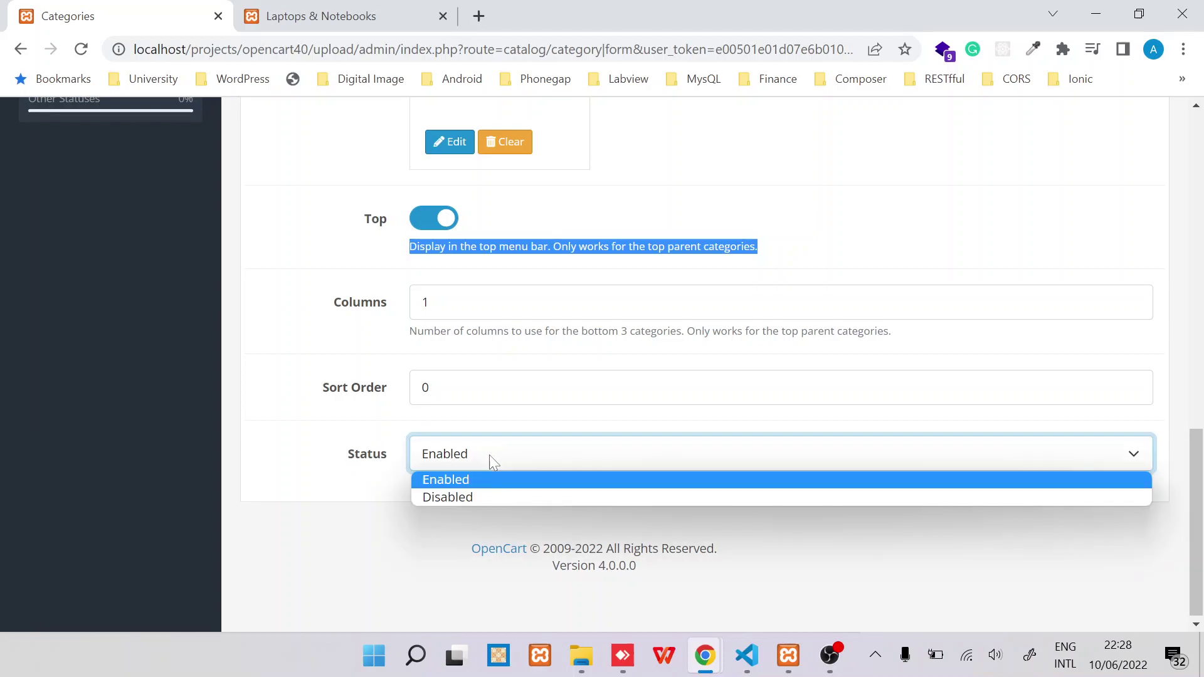
left_click(490, 454)
scroll(323, 176, "up", 3)
scroll(323, 175, "up", 10)
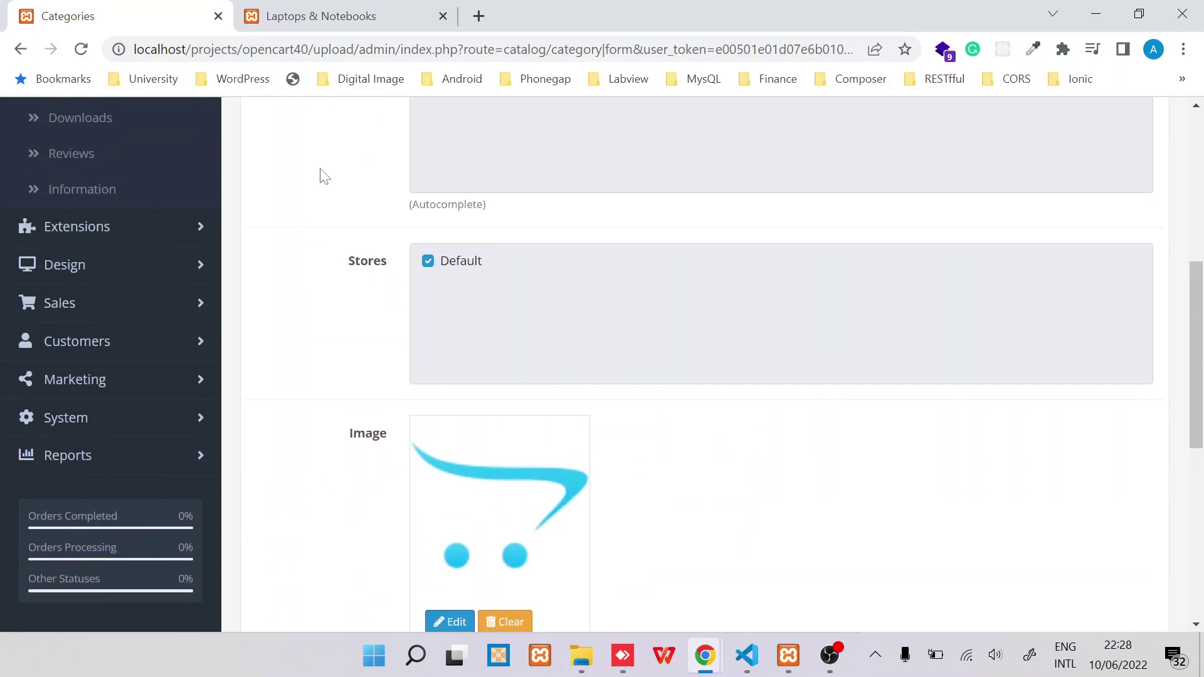
- Review the SEO keyword, layout override and Data tab settings of the Furniture category
left_click(423, 288)
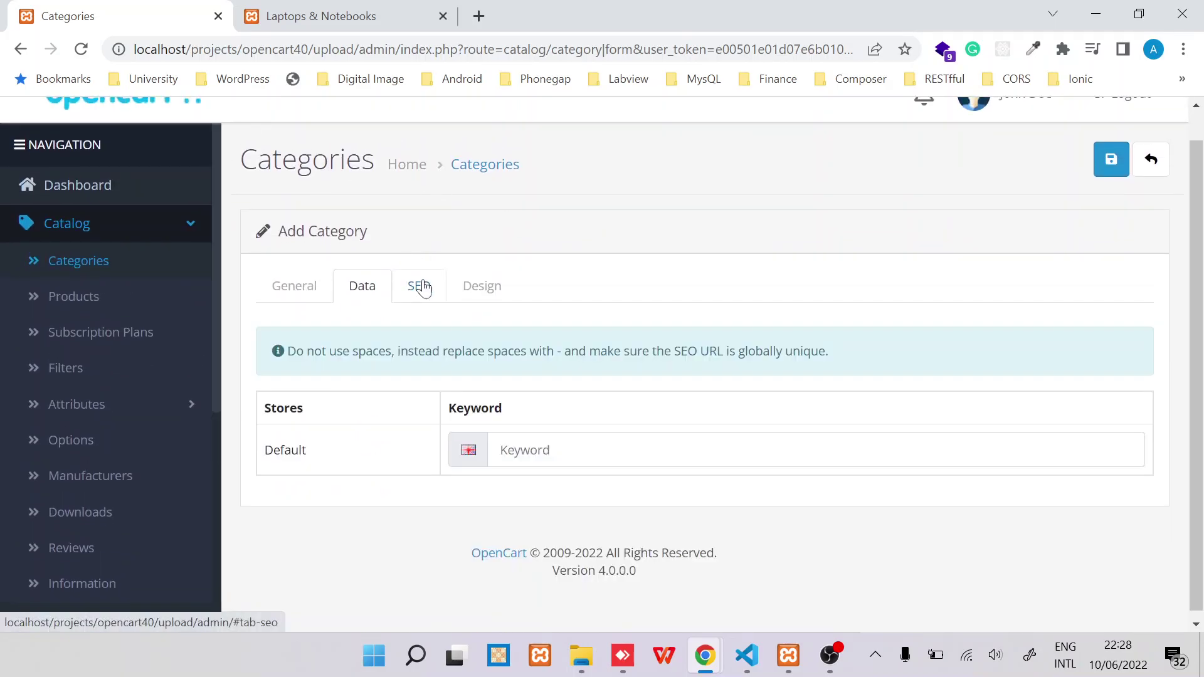
left_click(482, 286)
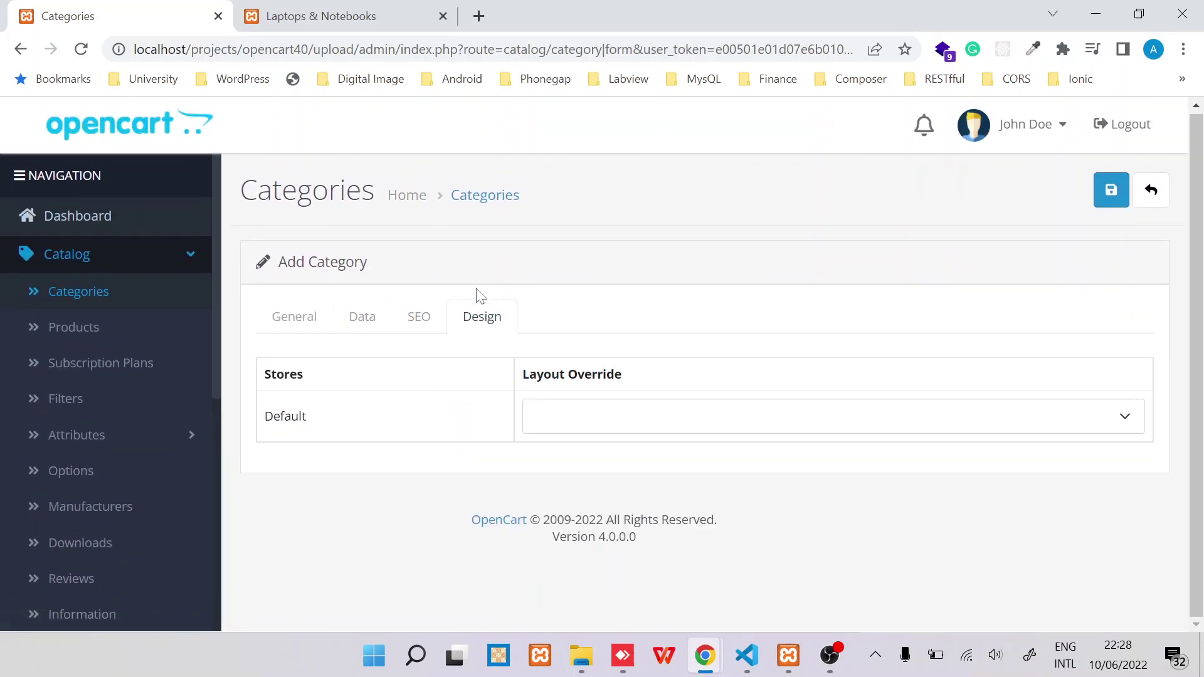
left_click(420, 326)
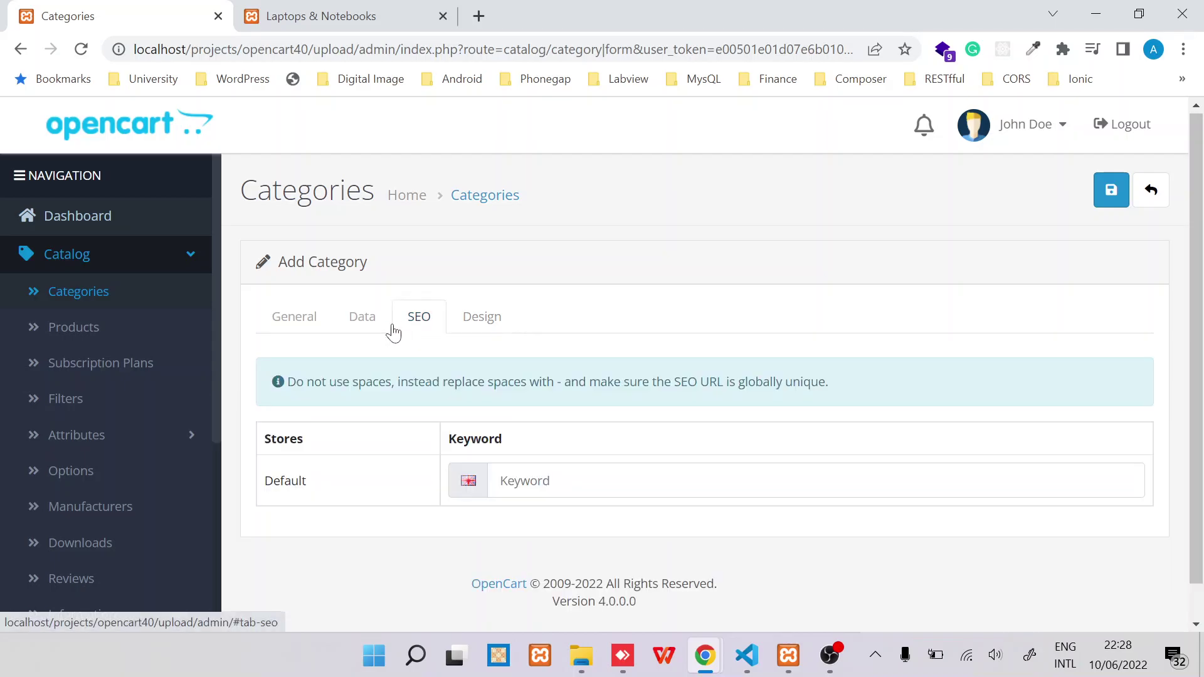
left_click(366, 323)
scroll(370, 324, "down", 2)
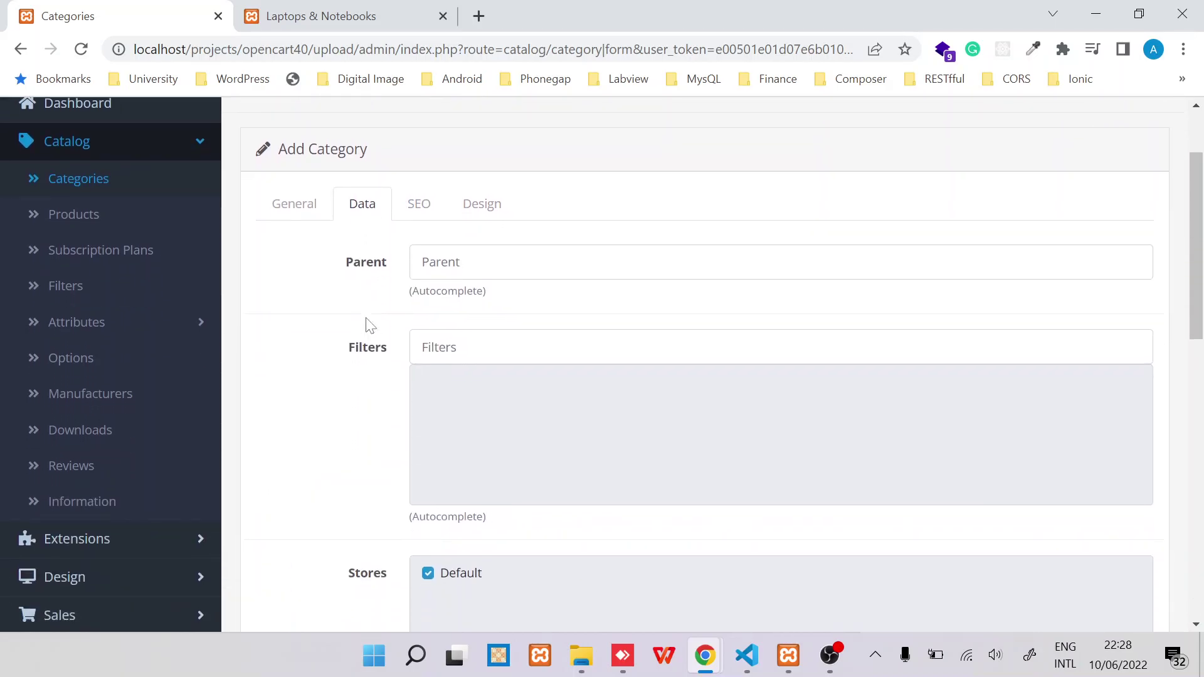
scroll(310, 376, "down", 2)
scroll(313, 384, "down", 3)
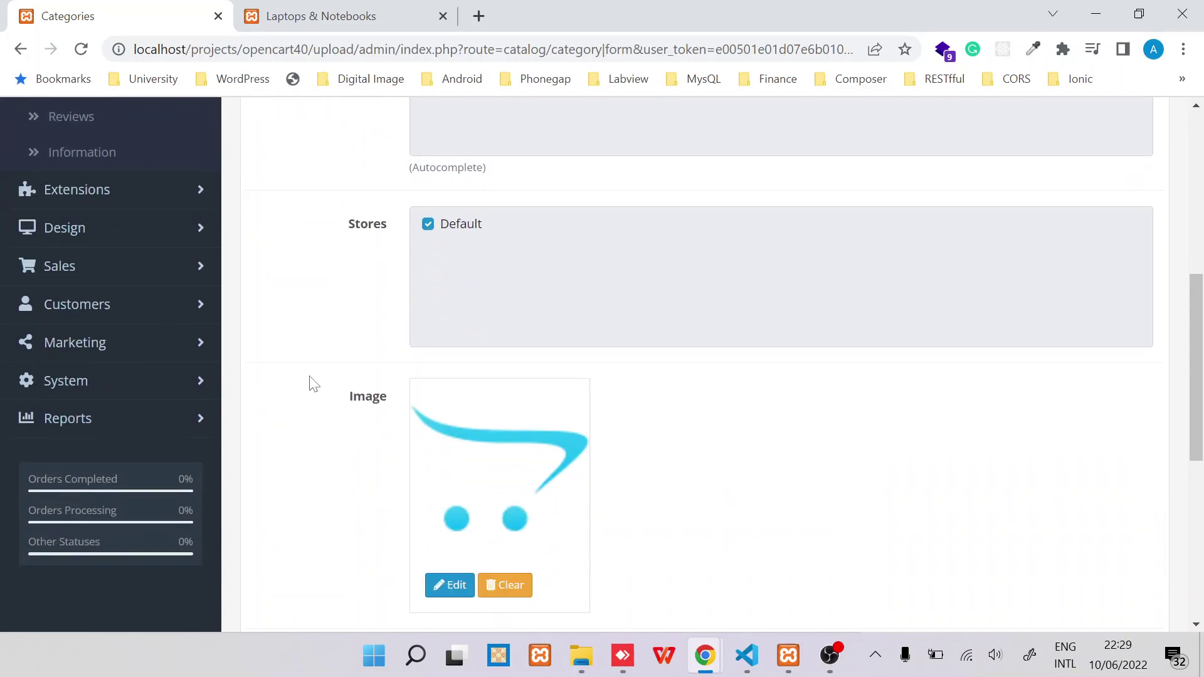
scroll(314, 384, "up", 4)
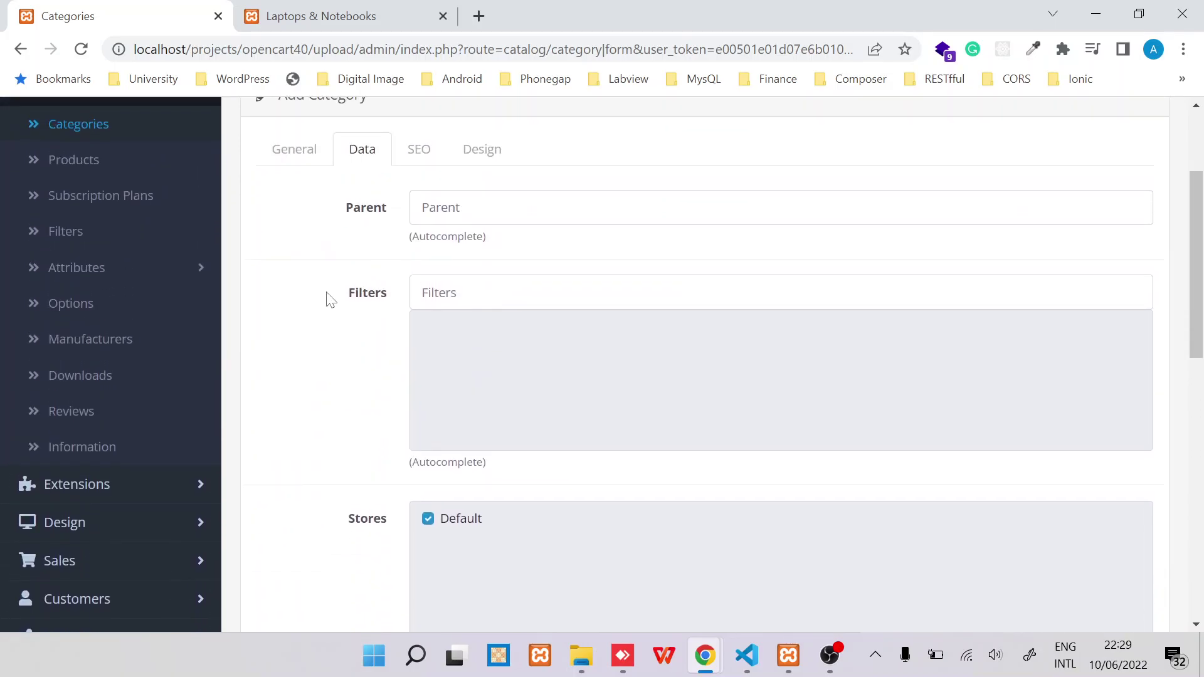
scroll(329, 299, "up", 3)
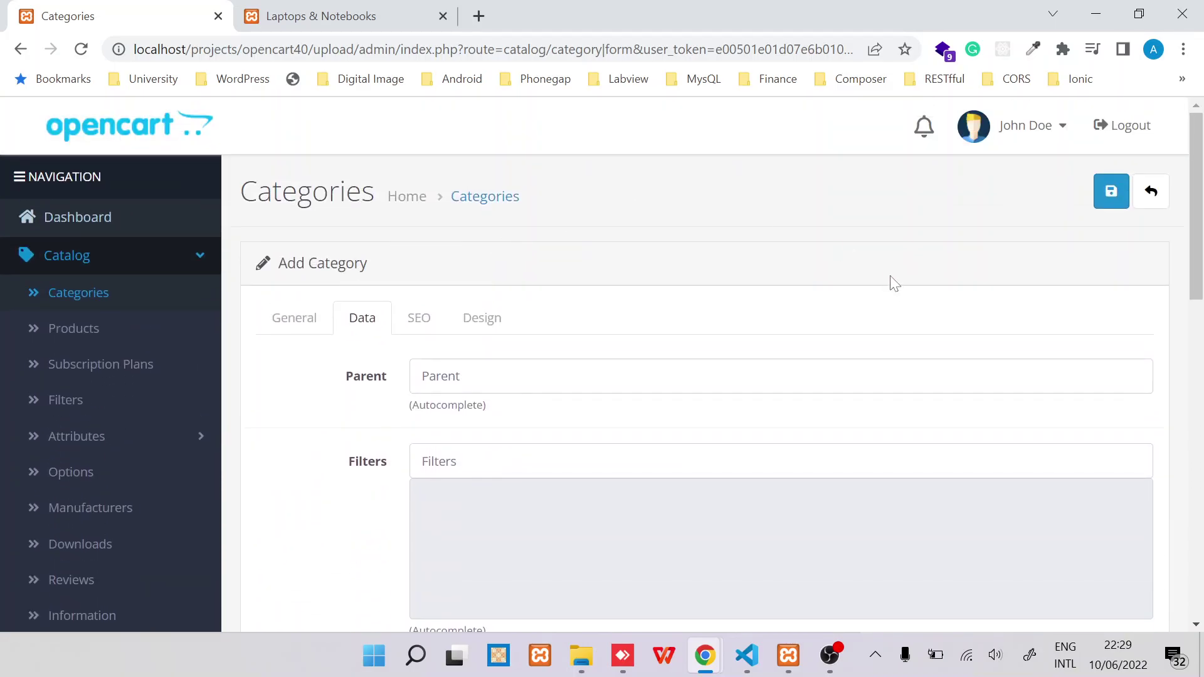
- Try saving Furniture, then check the General, Data and SEO tabs to find 'SEO URL keyword required!'
left_click(1105, 205)
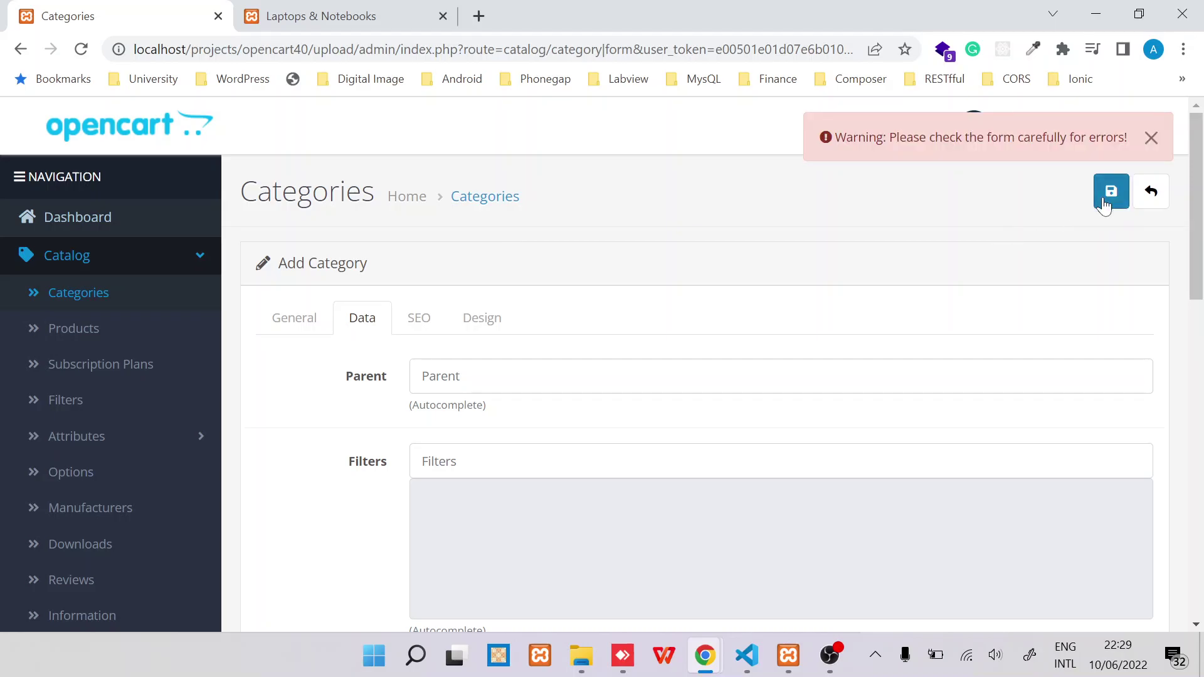
left_click(296, 339)
scroll(327, 469, "down", 10)
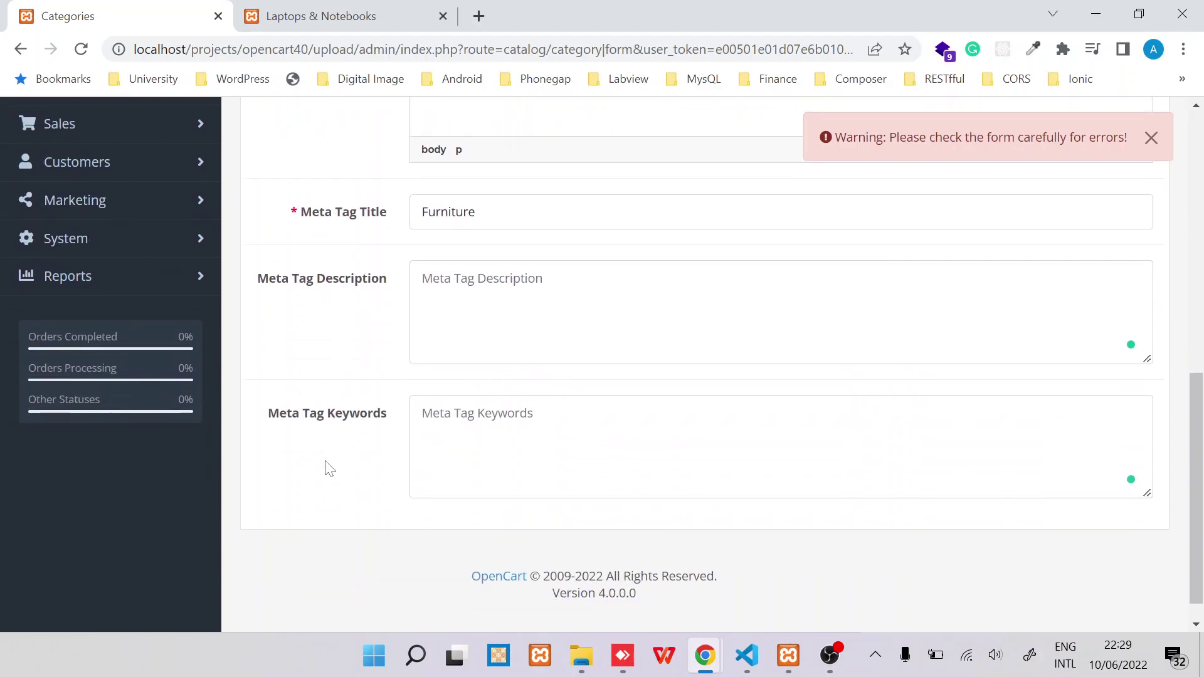
scroll(326, 469, "up", 6)
scroll(326, 469, "up", 4)
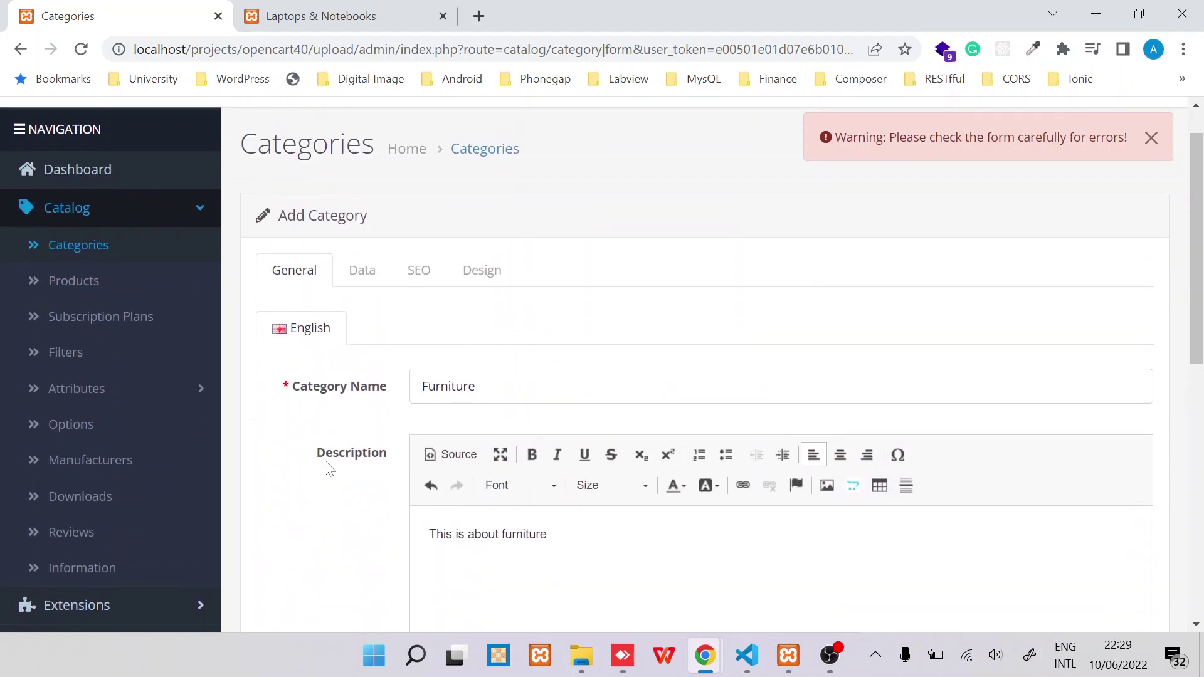
left_click(359, 271)
scroll(334, 438, "down", 13)
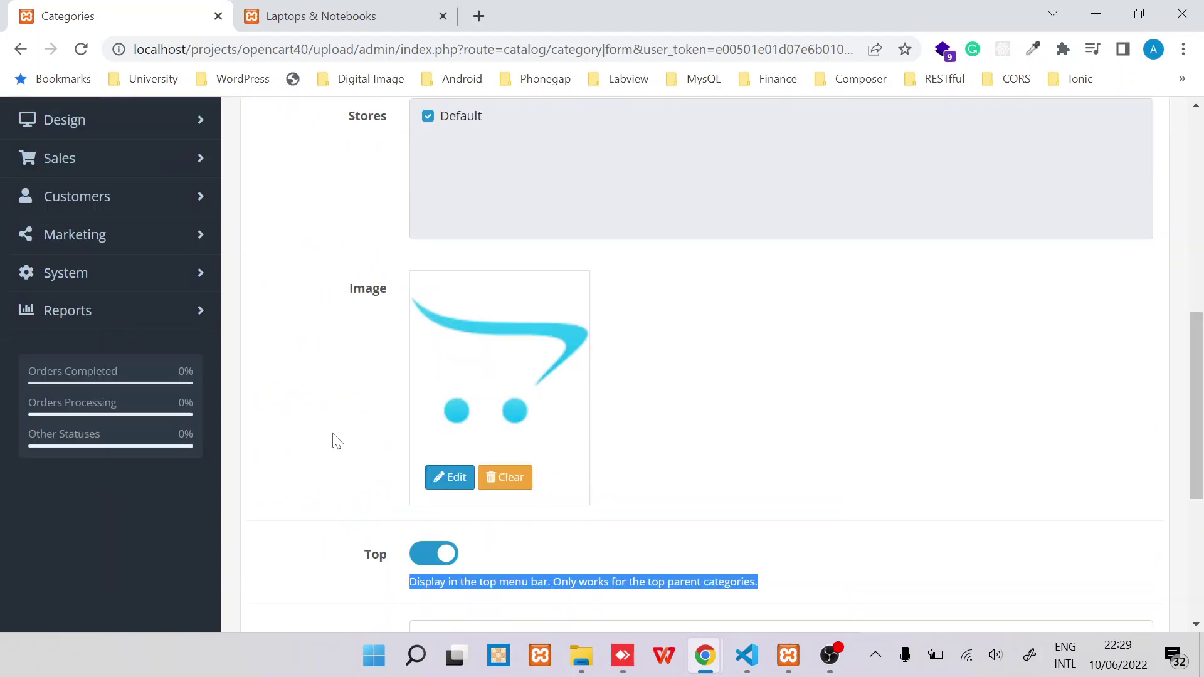
scroll(334, 441, "up", 15)
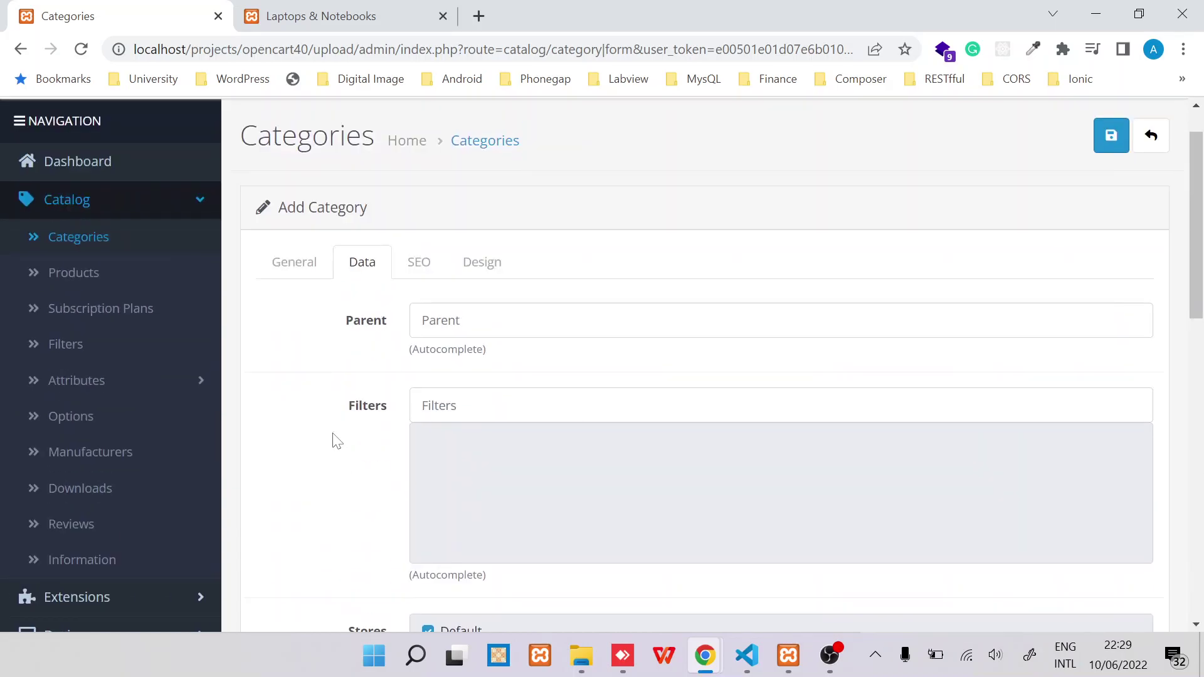
left_click(417, 323)
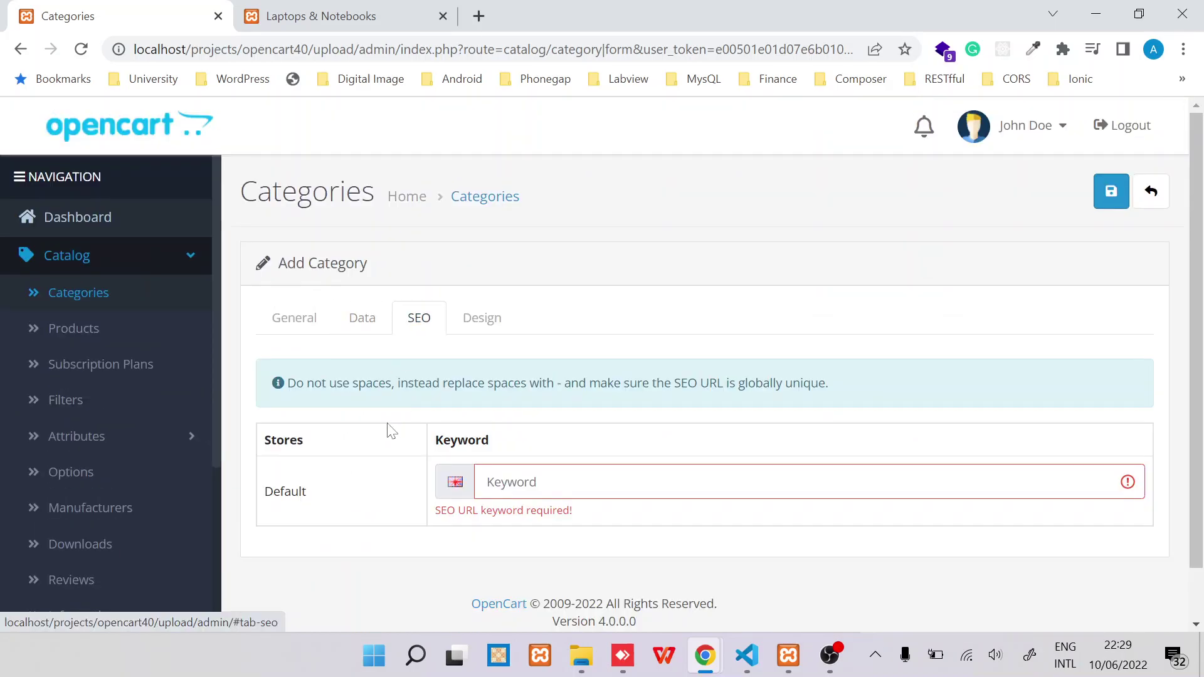
- Enter 'furniture' as the SEO URL keyword and save the category successfully
left_click(495, 482)
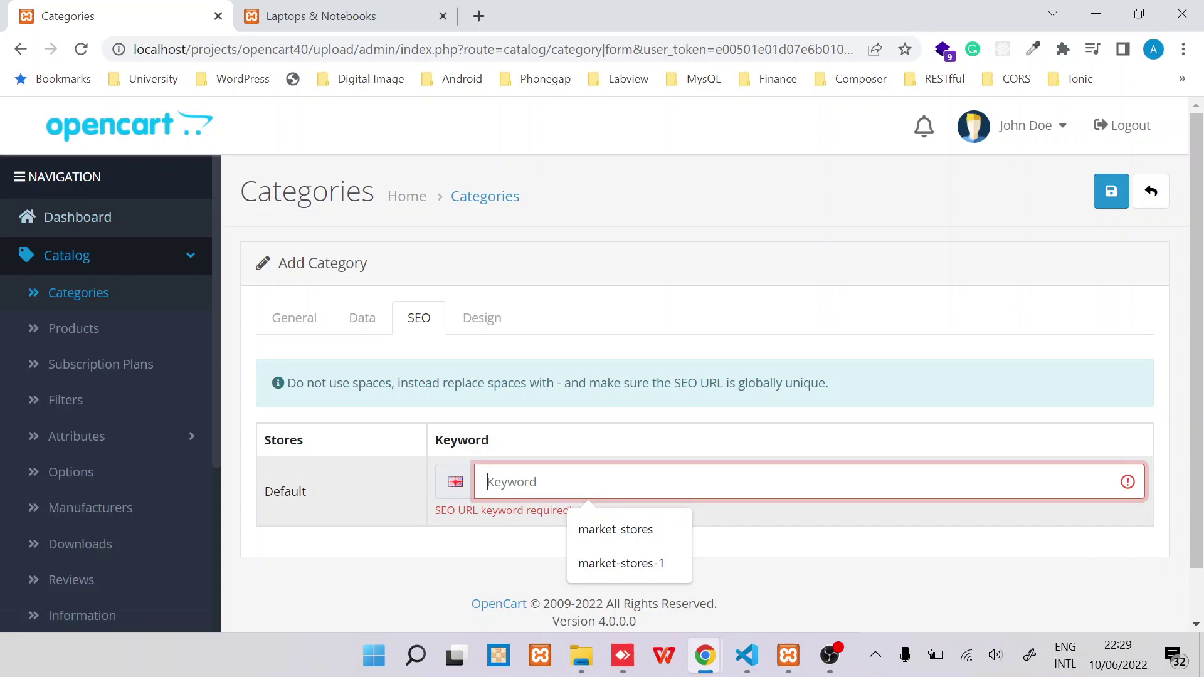
type("furniture")
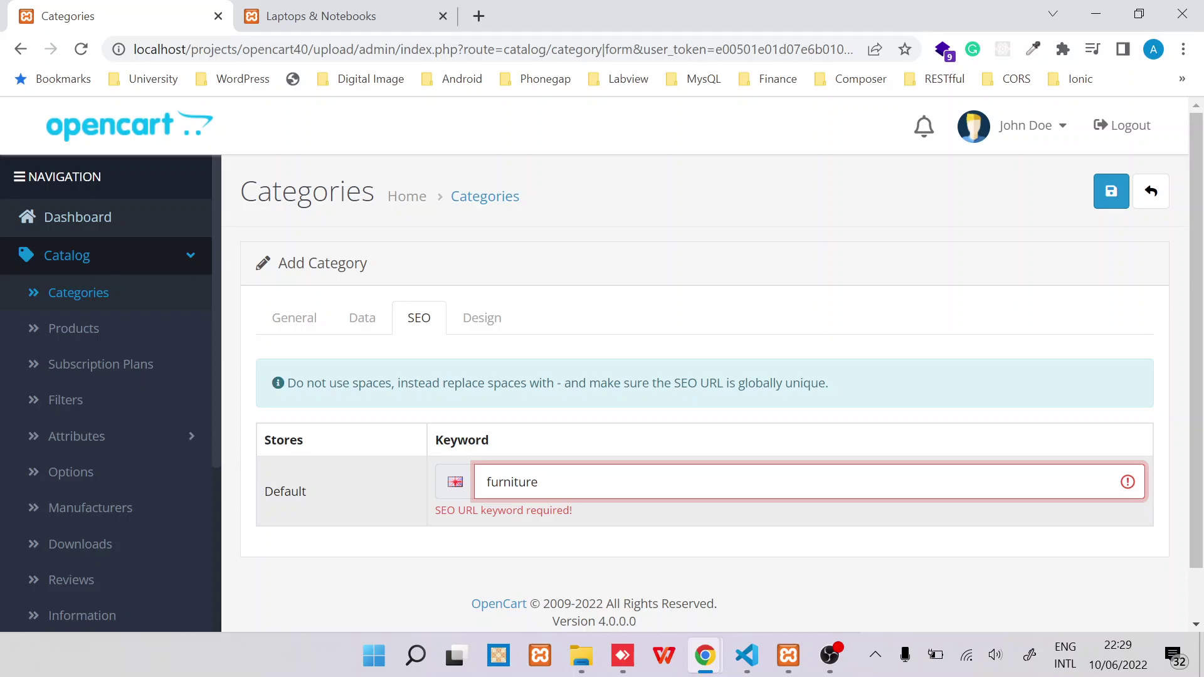
triple_click(468, 510)
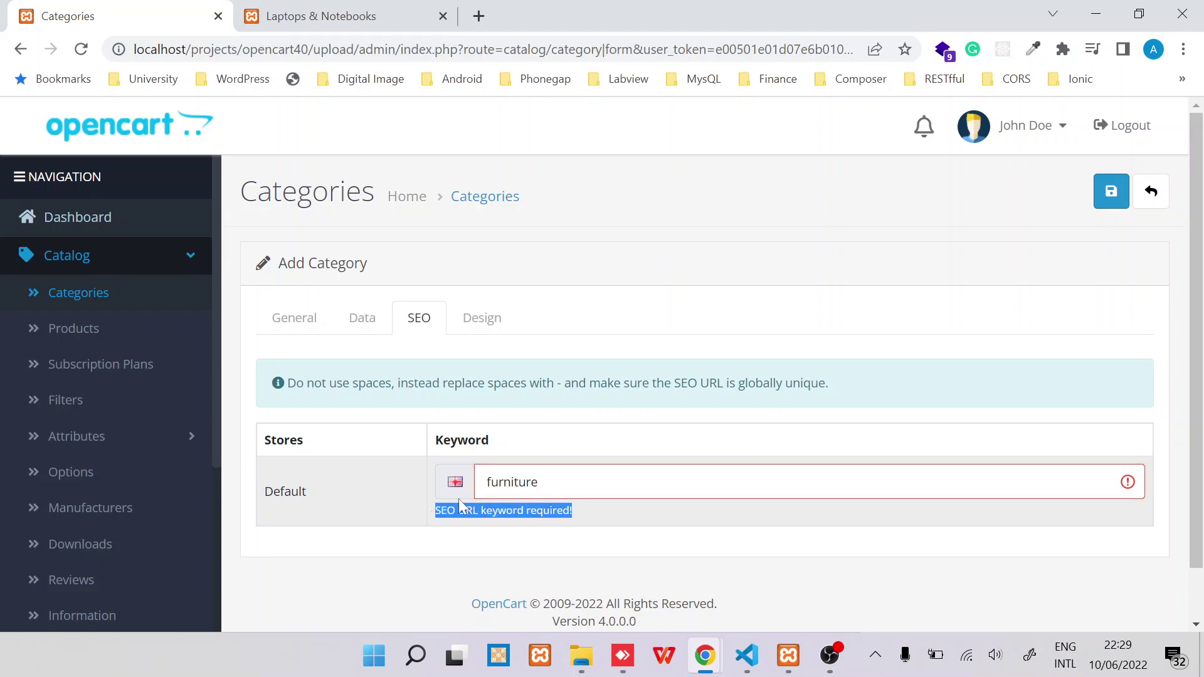
double_click(512, 482)
left_click(622, 376)
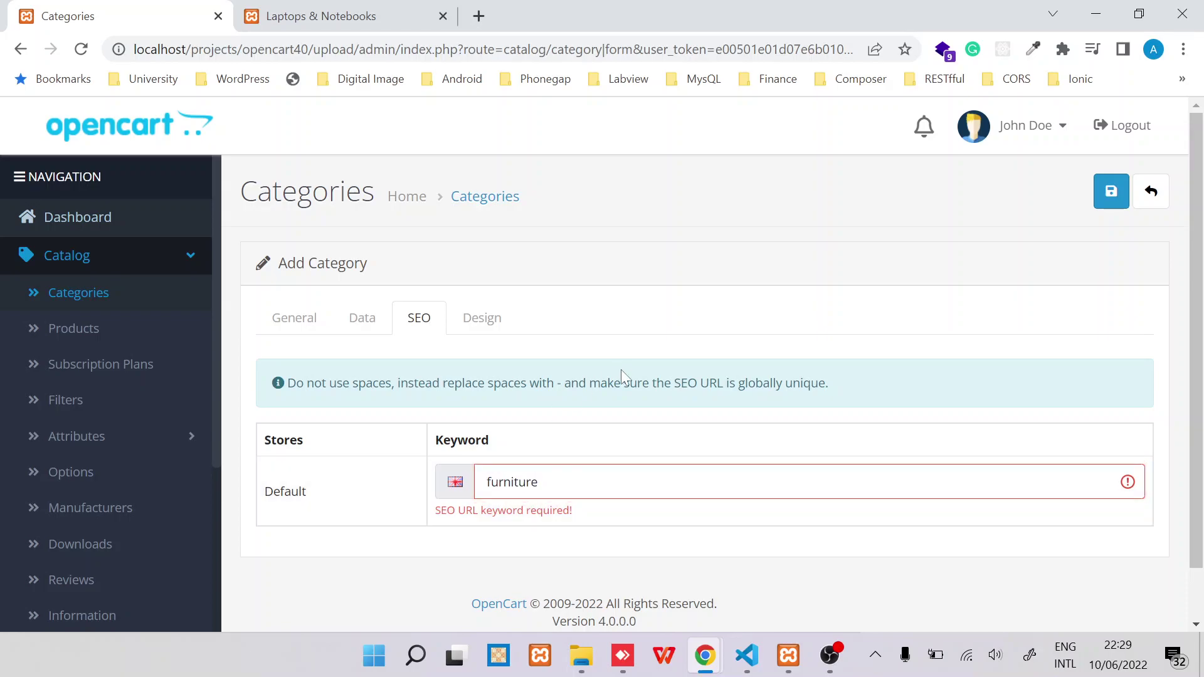
left_click(1111, 192)
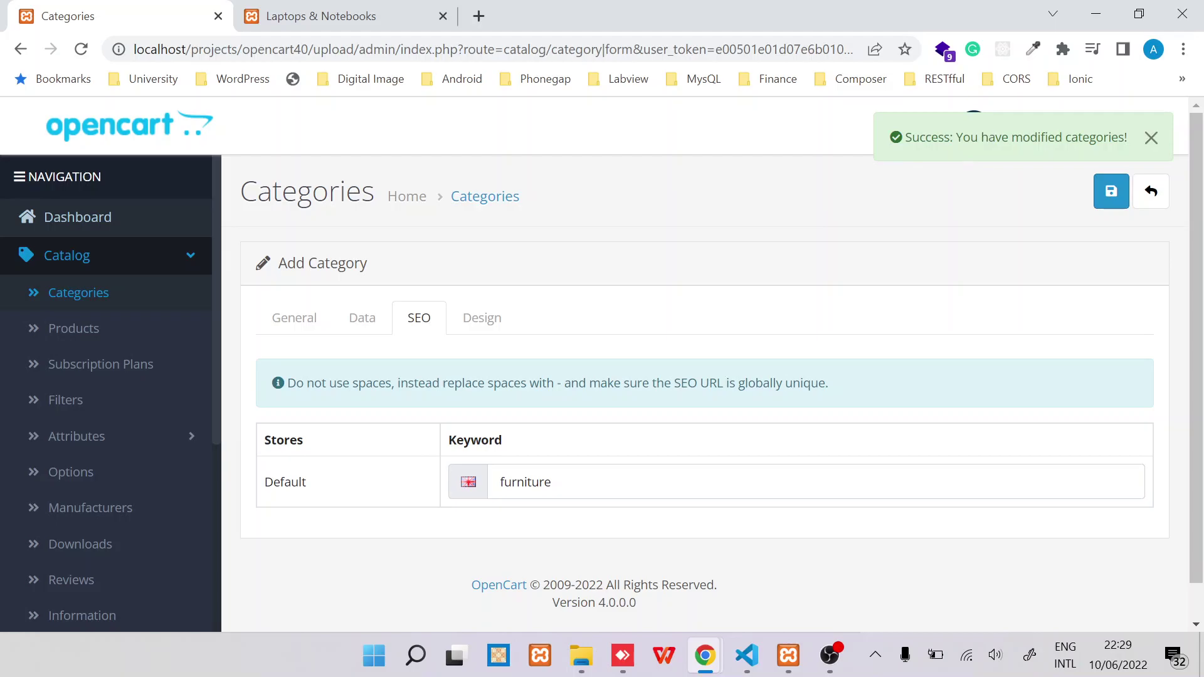
- Return to the Categories list and check pages 3 and 2 to locate Furniture
left_click(495, 202)
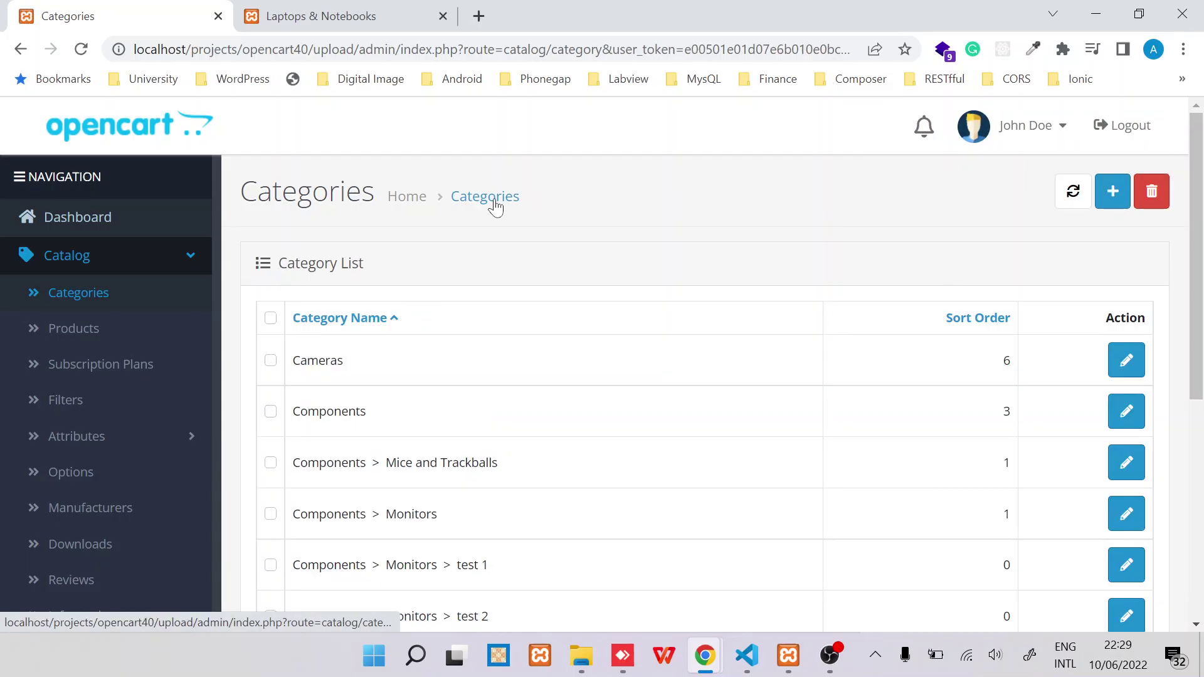
scroll(532, 363, "down", 7)
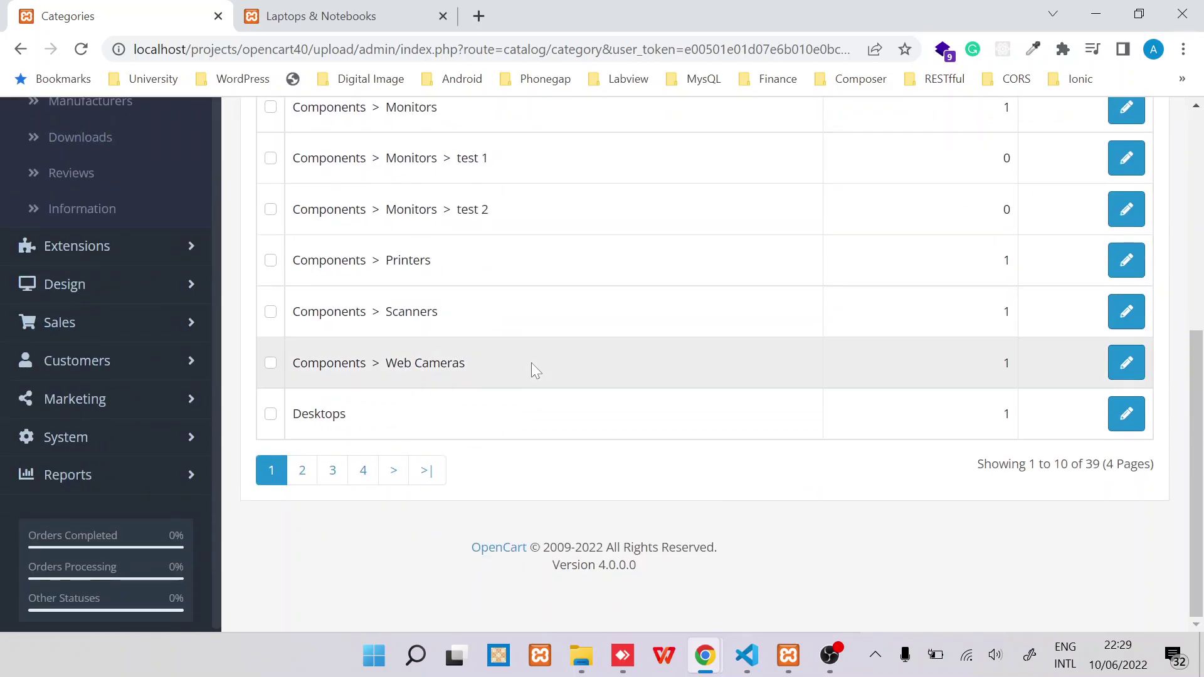
scroll(532, 363, "up", 5)
scroll(532, 362, "up", 1)
scroll(531, 368, "down", 6)
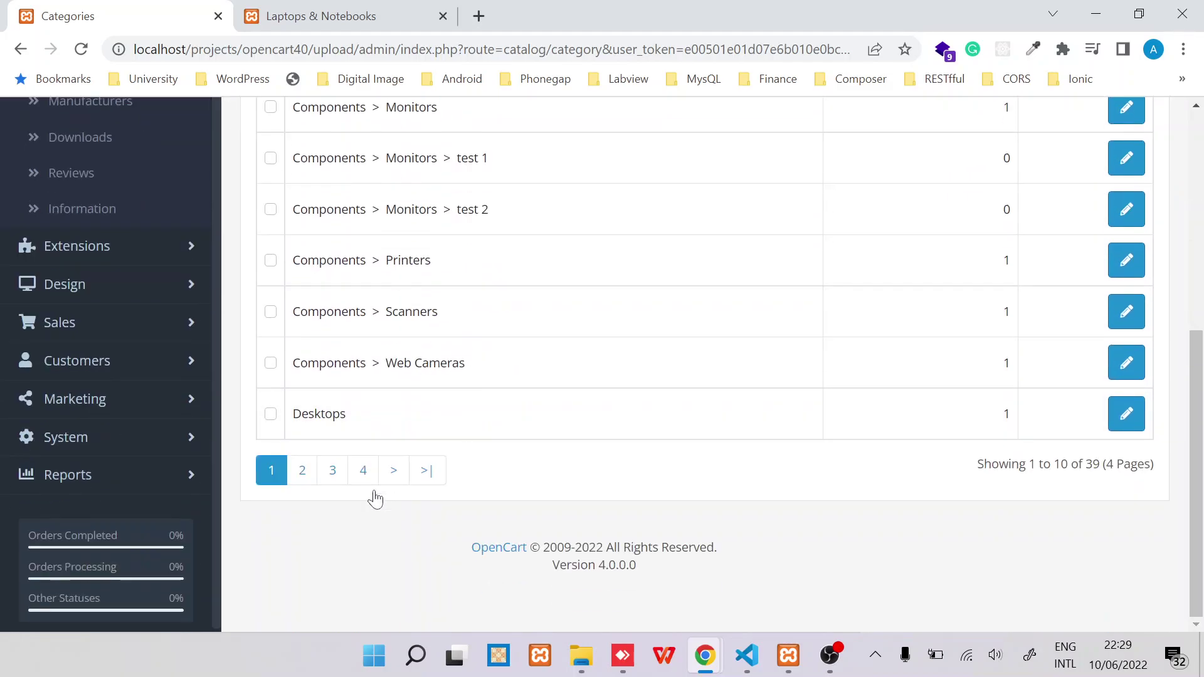
left_click(339, 477)
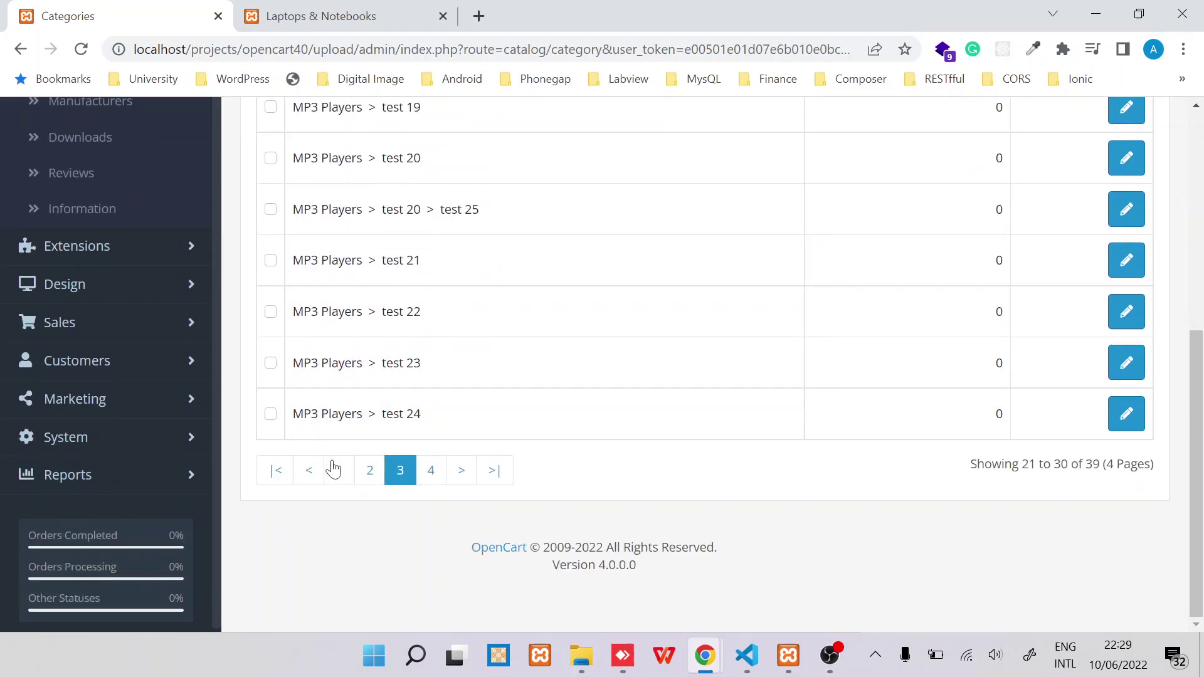
left_click(364, 480)
scroll(461, 338, "up", 7)
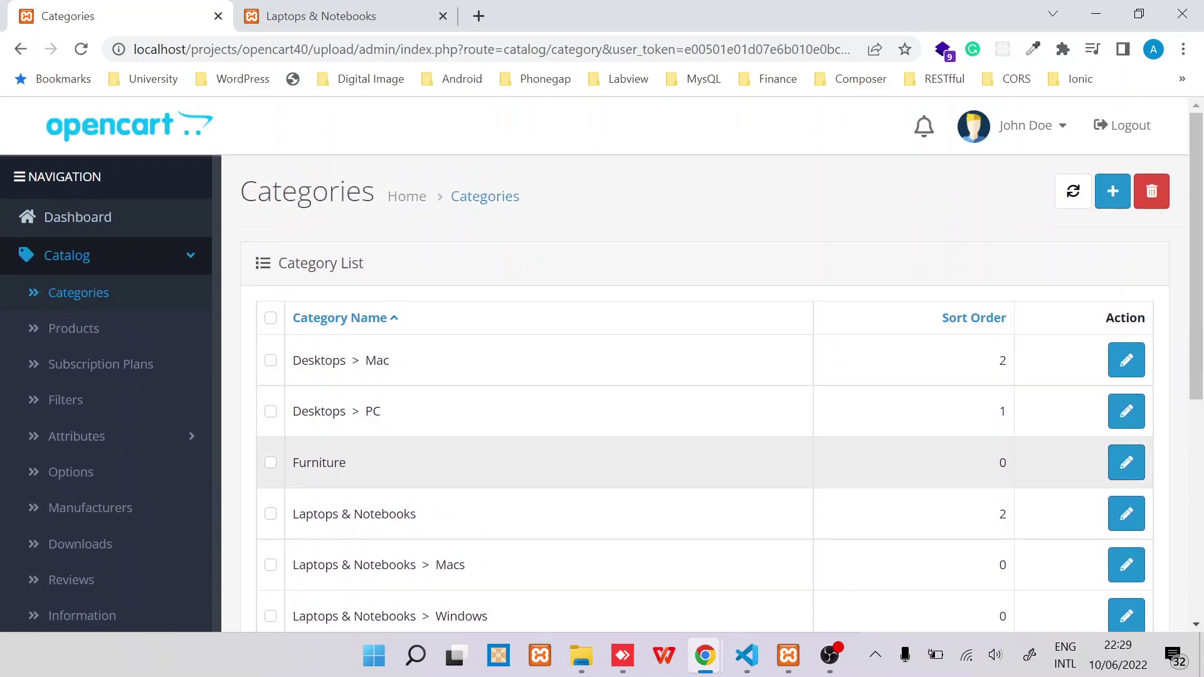
- Open Furniture from the storefront top menu and check its description 'This is about furniture'
double_click(319, 463)
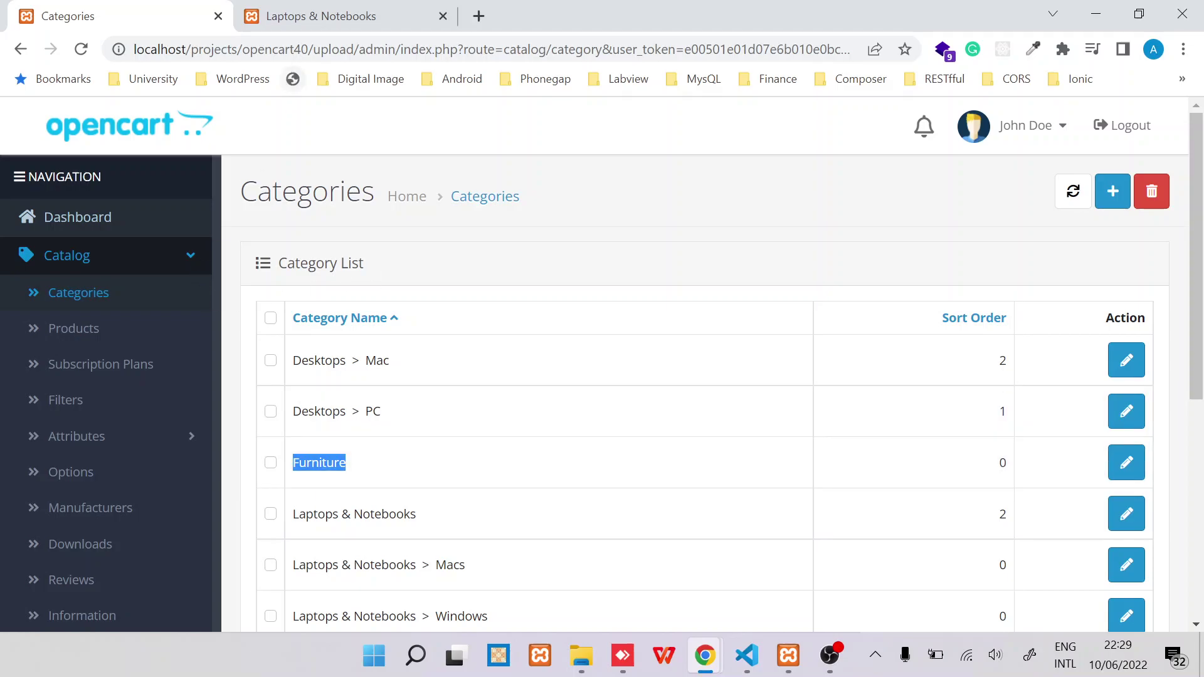
left_click(370, 18)
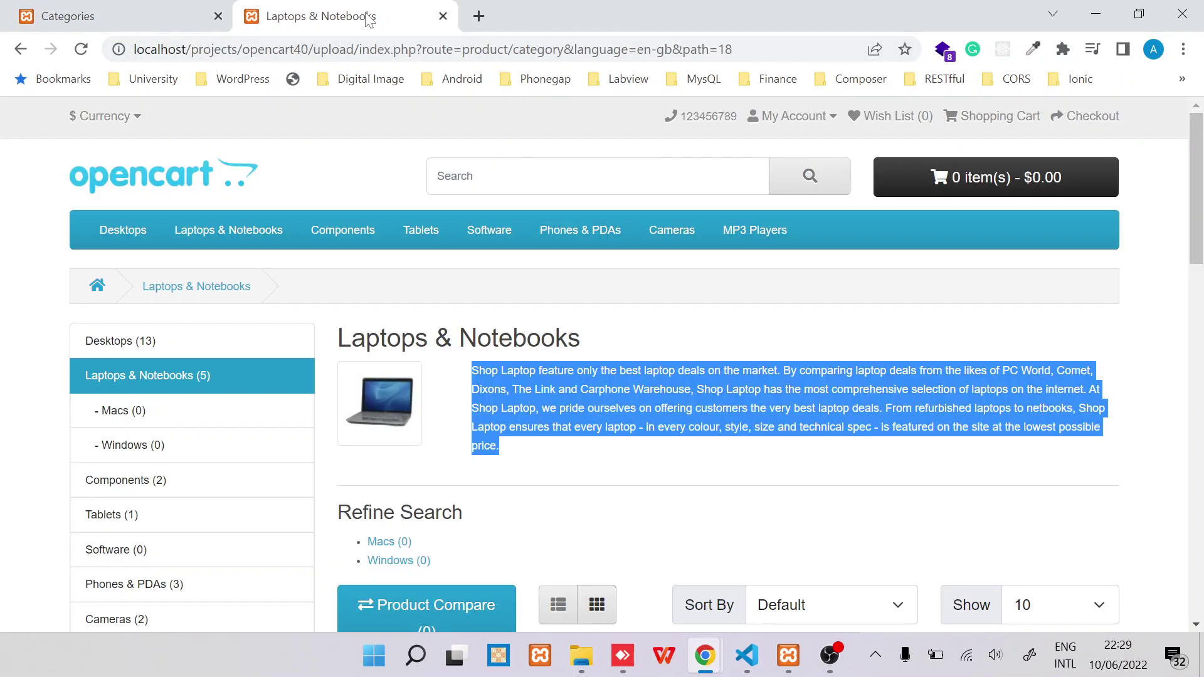
left_click(207, 183)
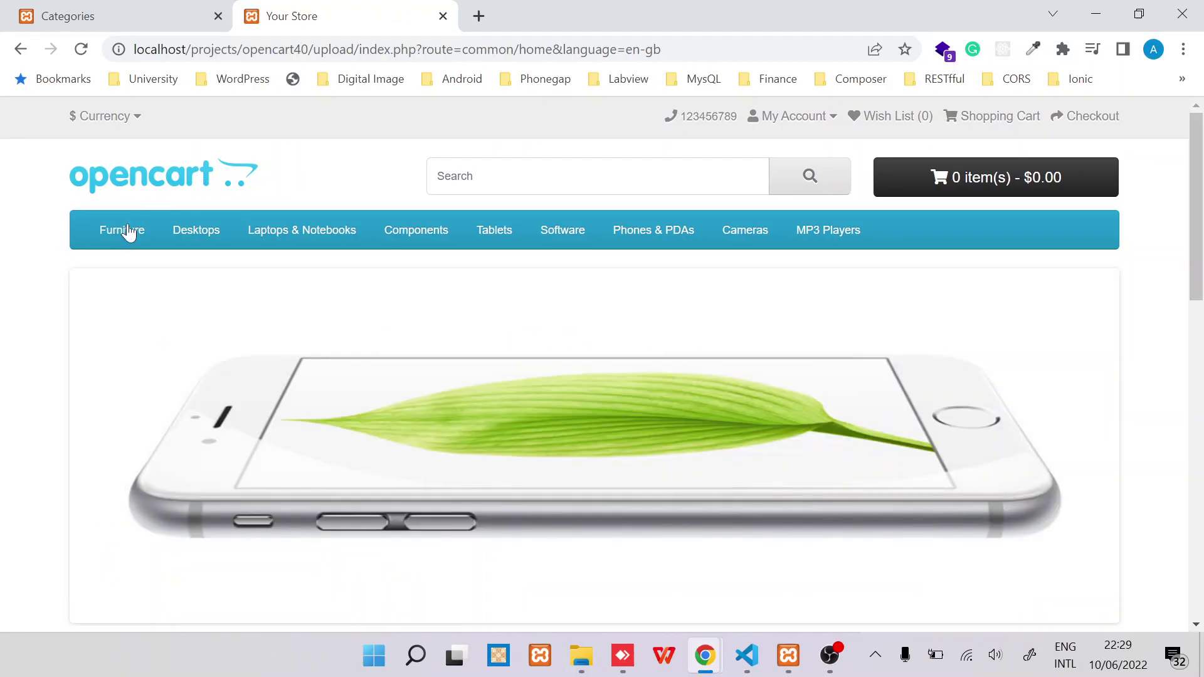
left_click(119, 238)
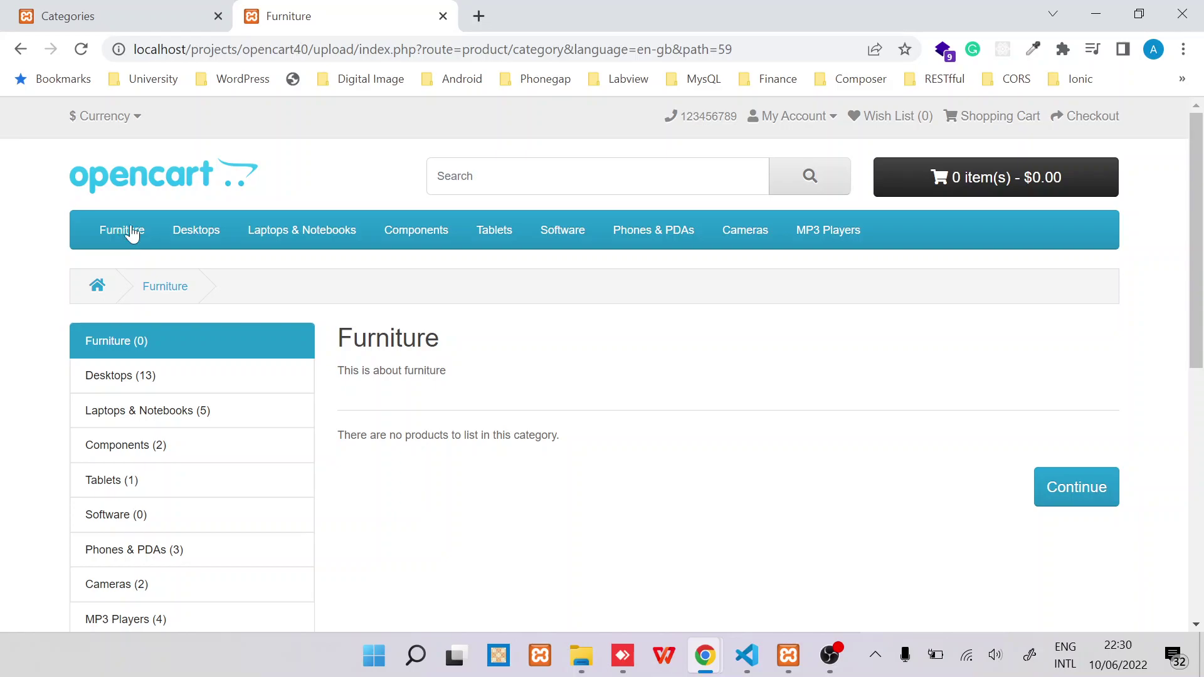
double_click(388, 338)
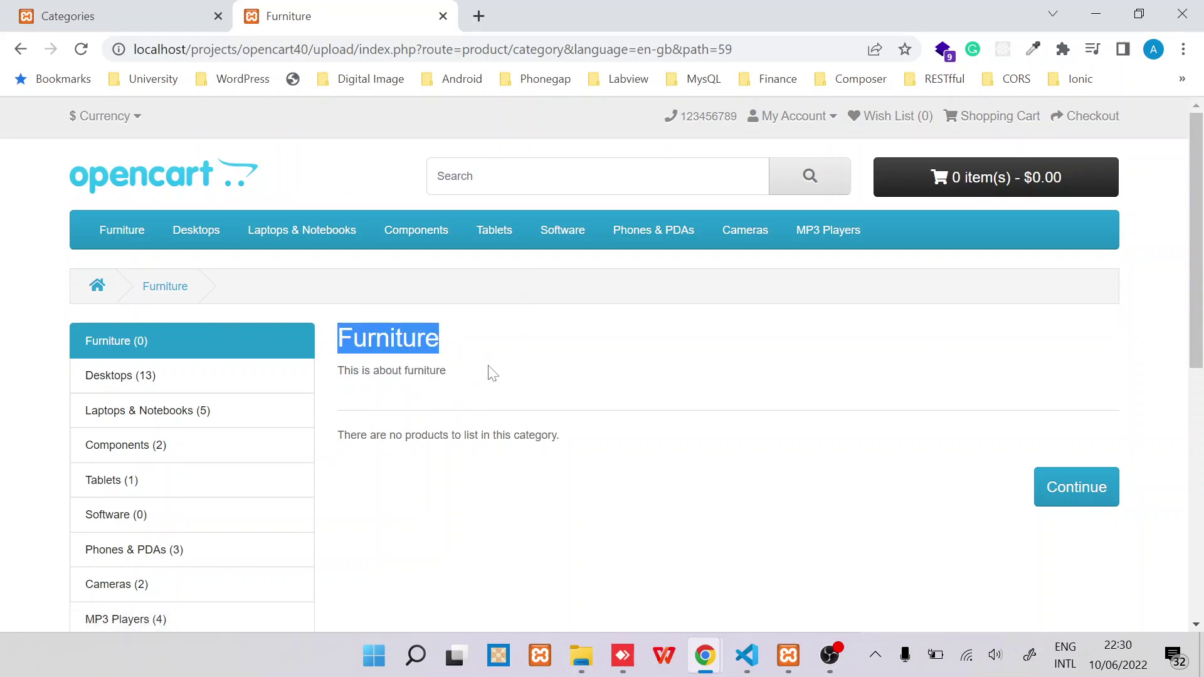
triple_click(387, 371)
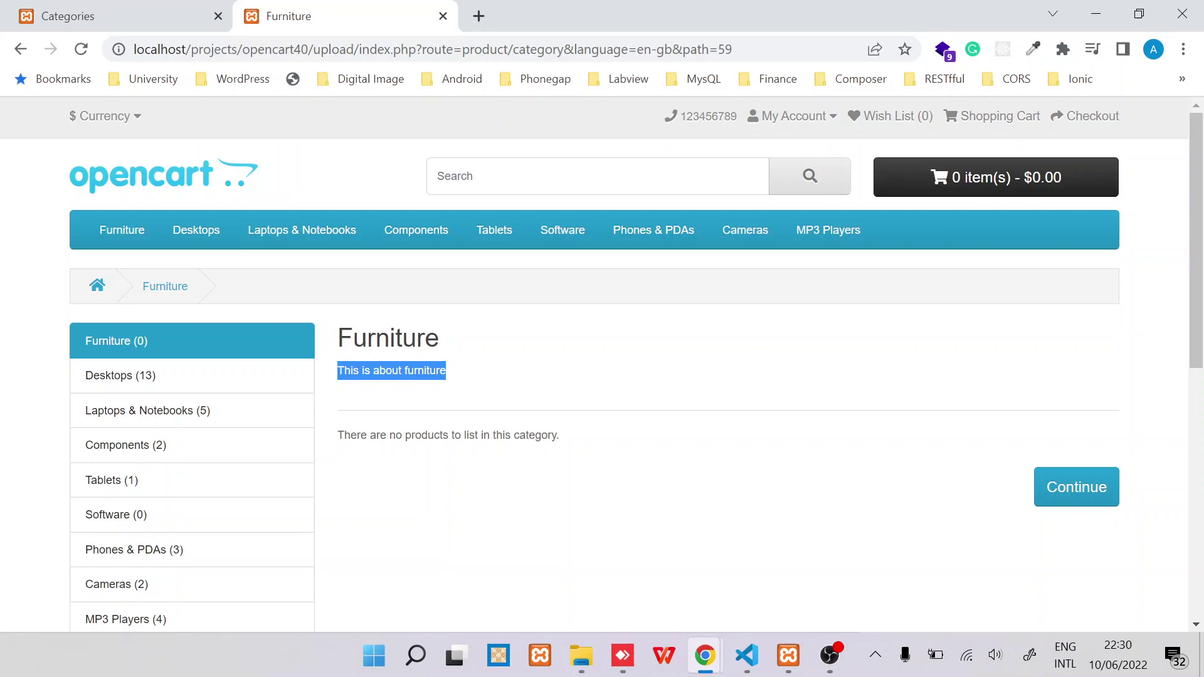
triple_click(388, 338)
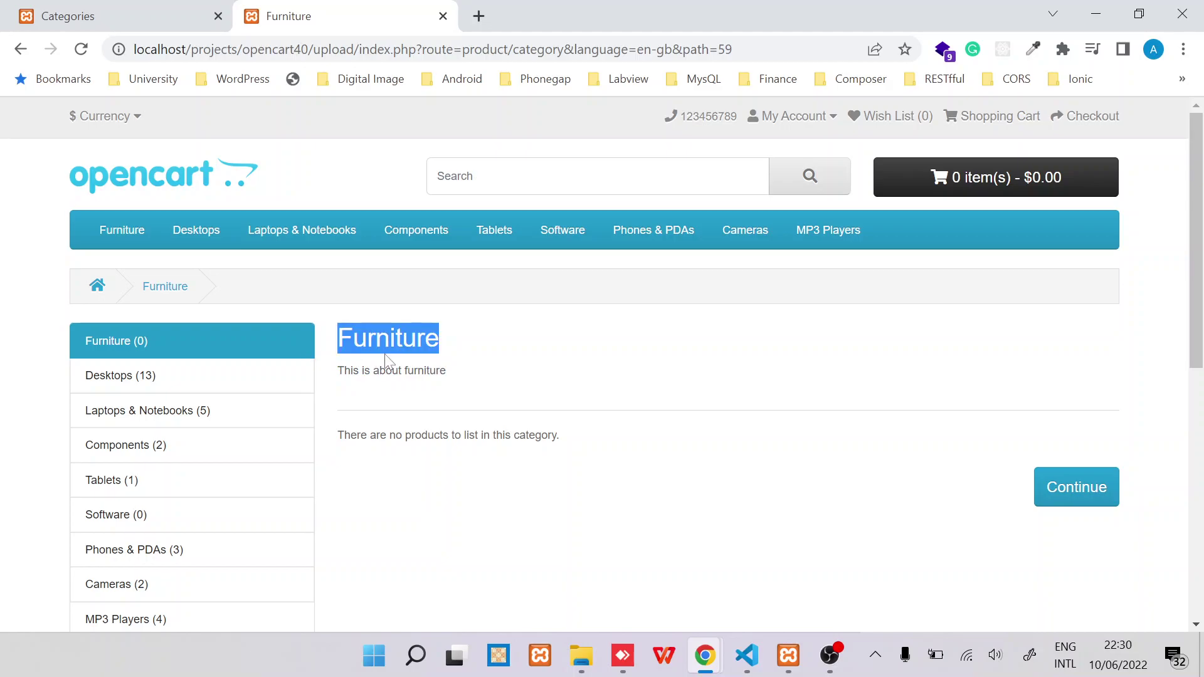
- Return to the admin category list and begin adding another category
left_click(114, 13)
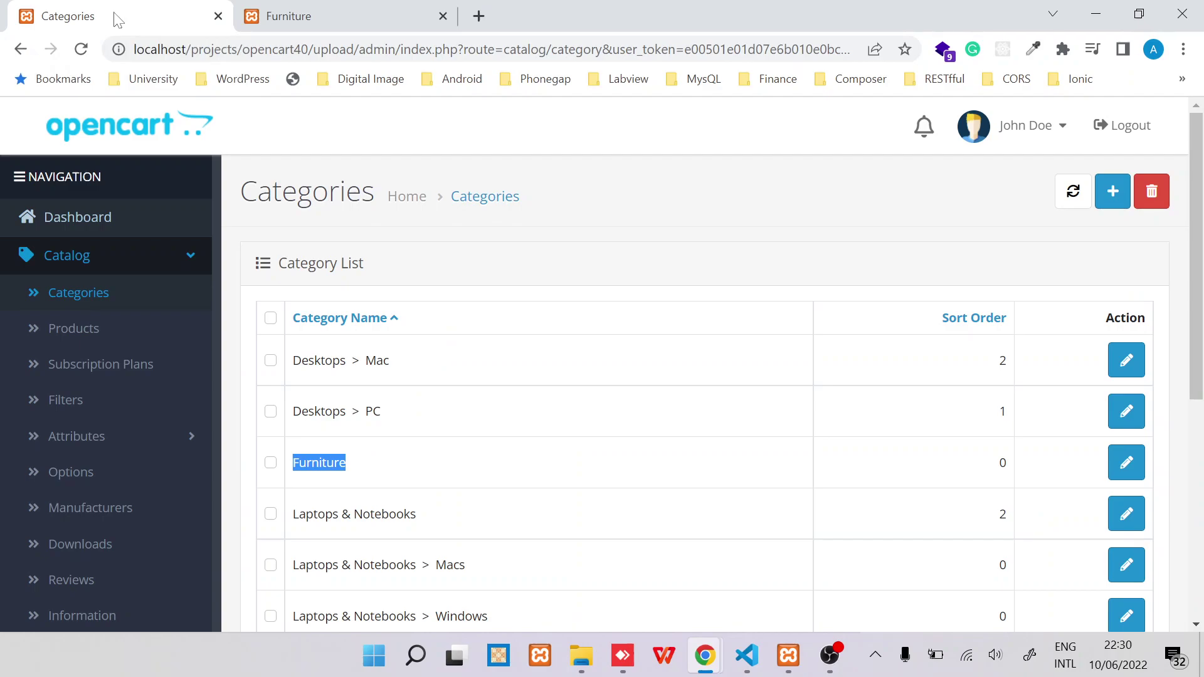
left_click(888, 258)
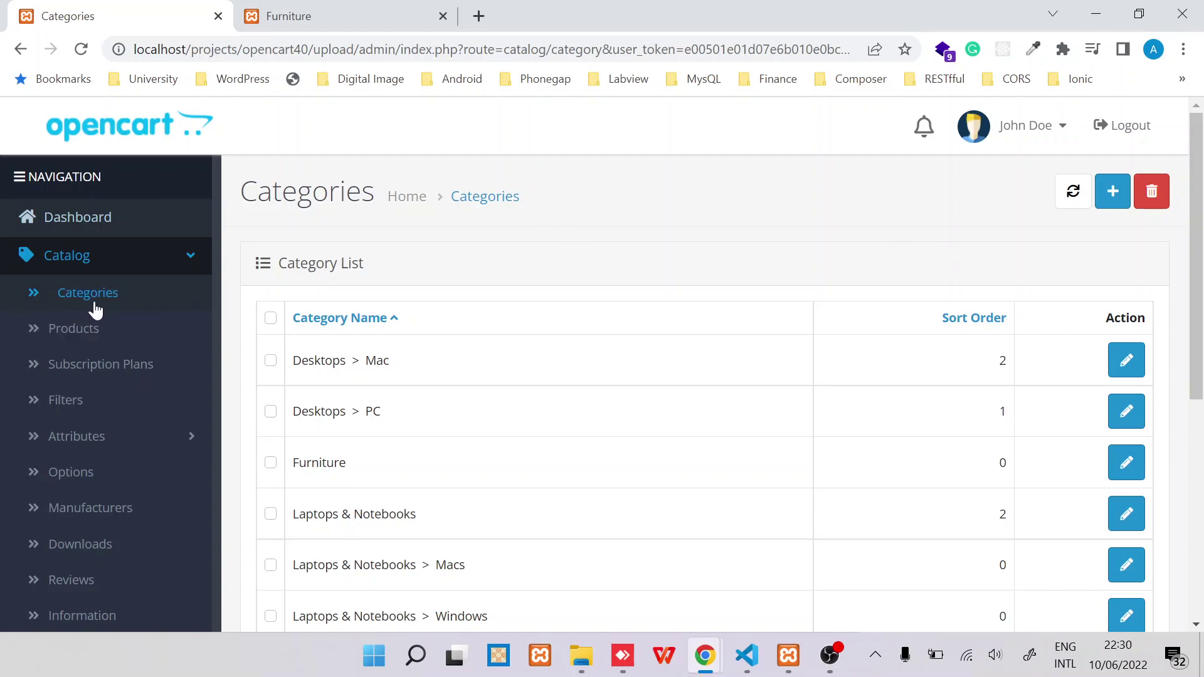
left_click(1113, 192)
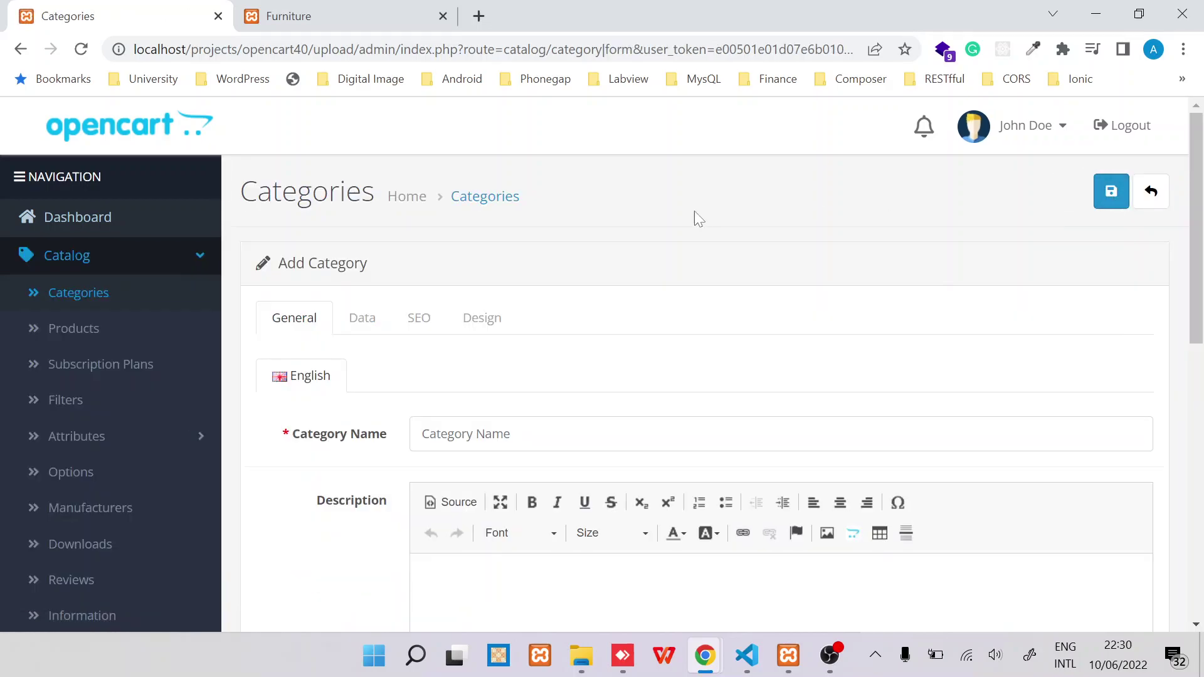
scroll(694, 212, "down", 2)
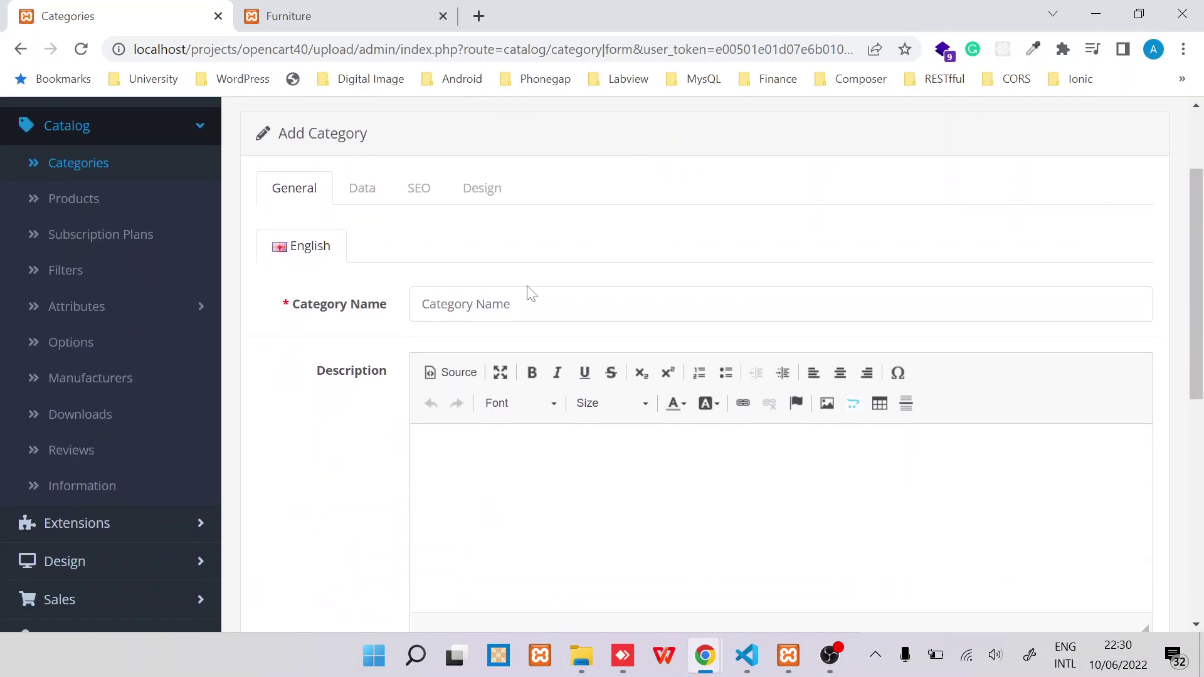
- Enter category name Sofa, description 'Description about sofa' and meta tag title Sofa
left_click(533, 295)
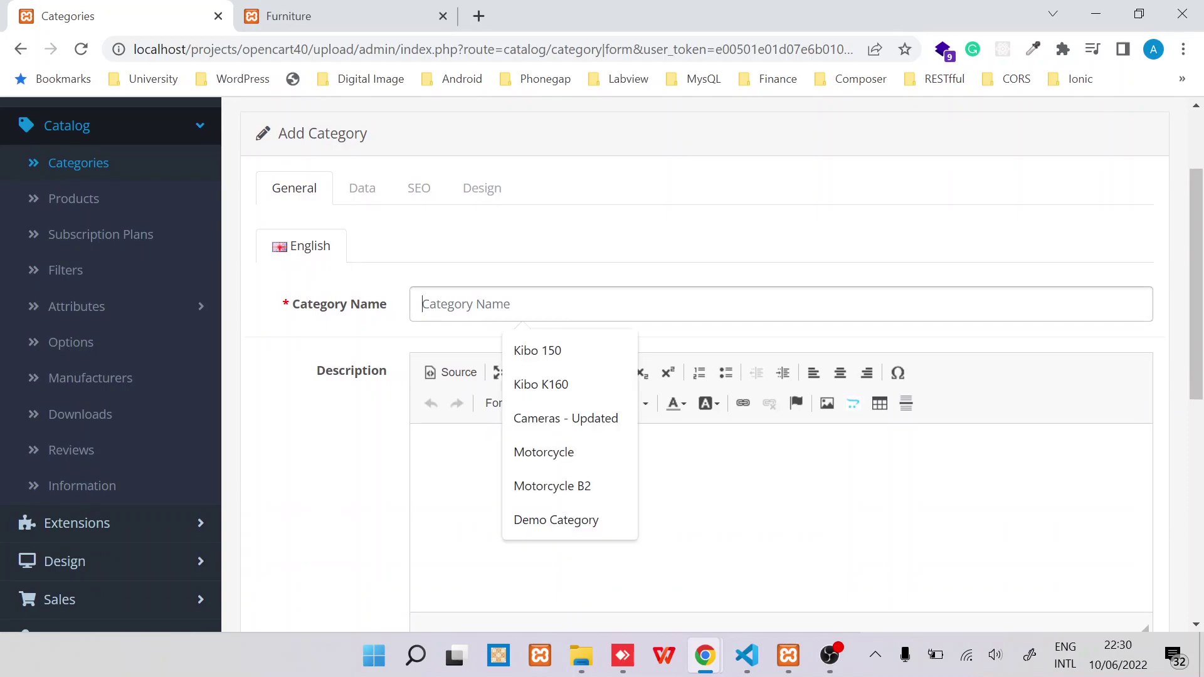
type("Sofa")
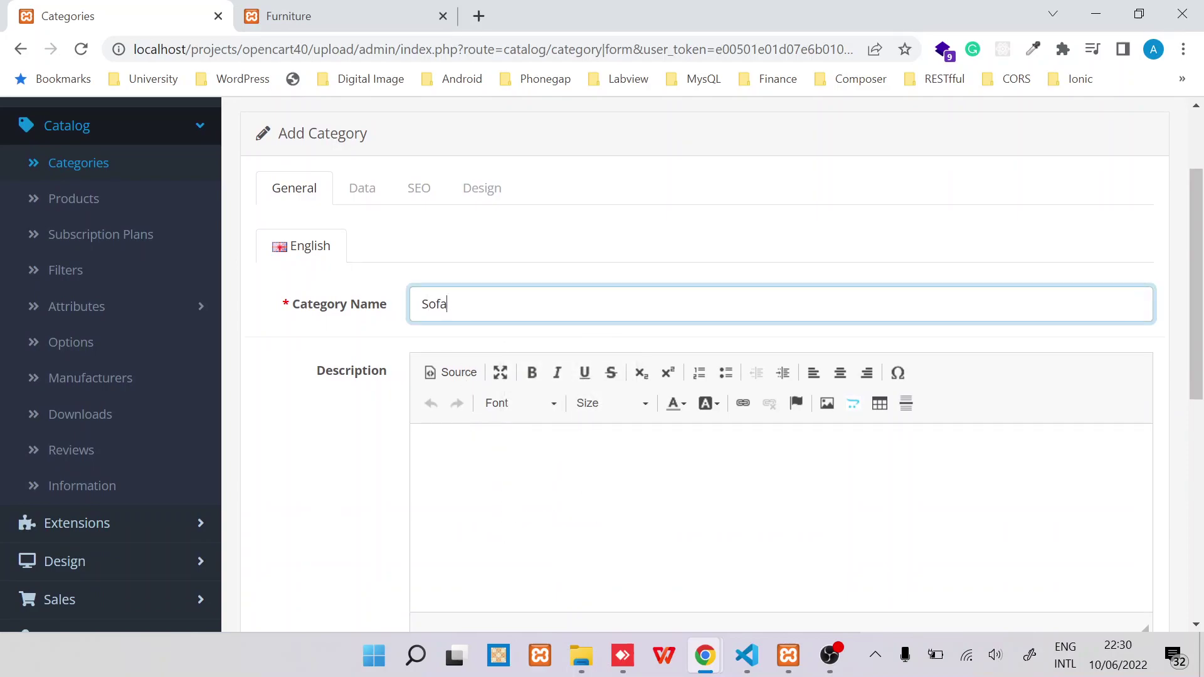
left_click(430, 449)
type("Descri")
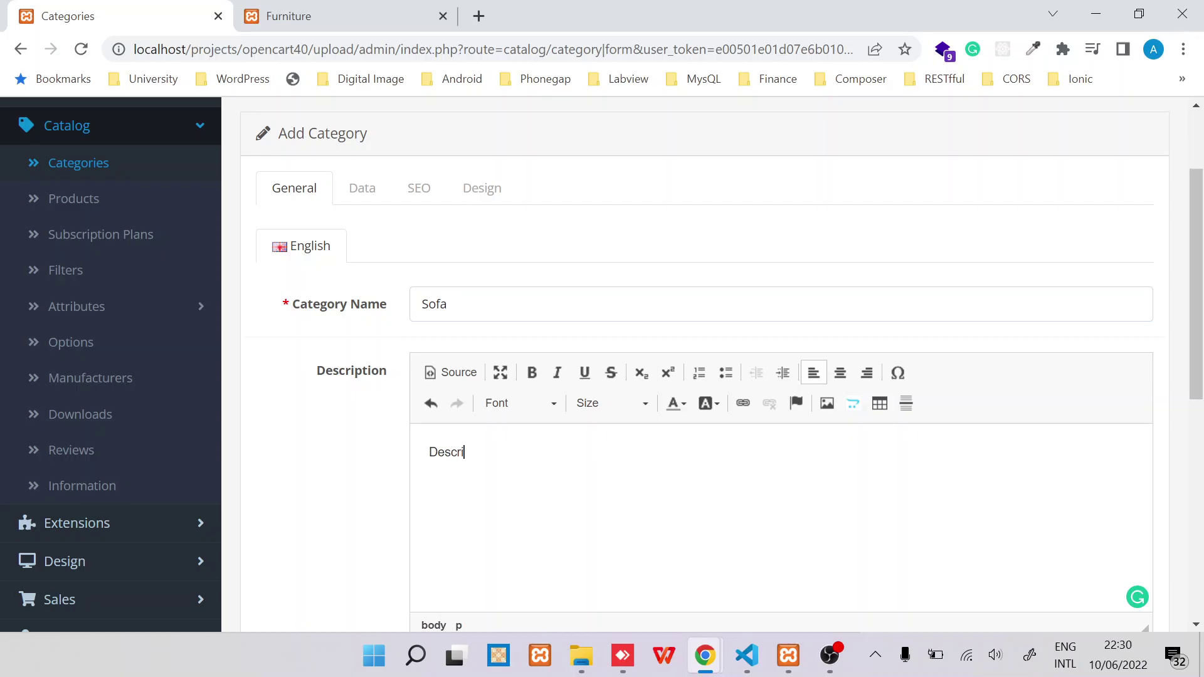
type("ption about sofa")
scroll(690, 376, "down", 5)
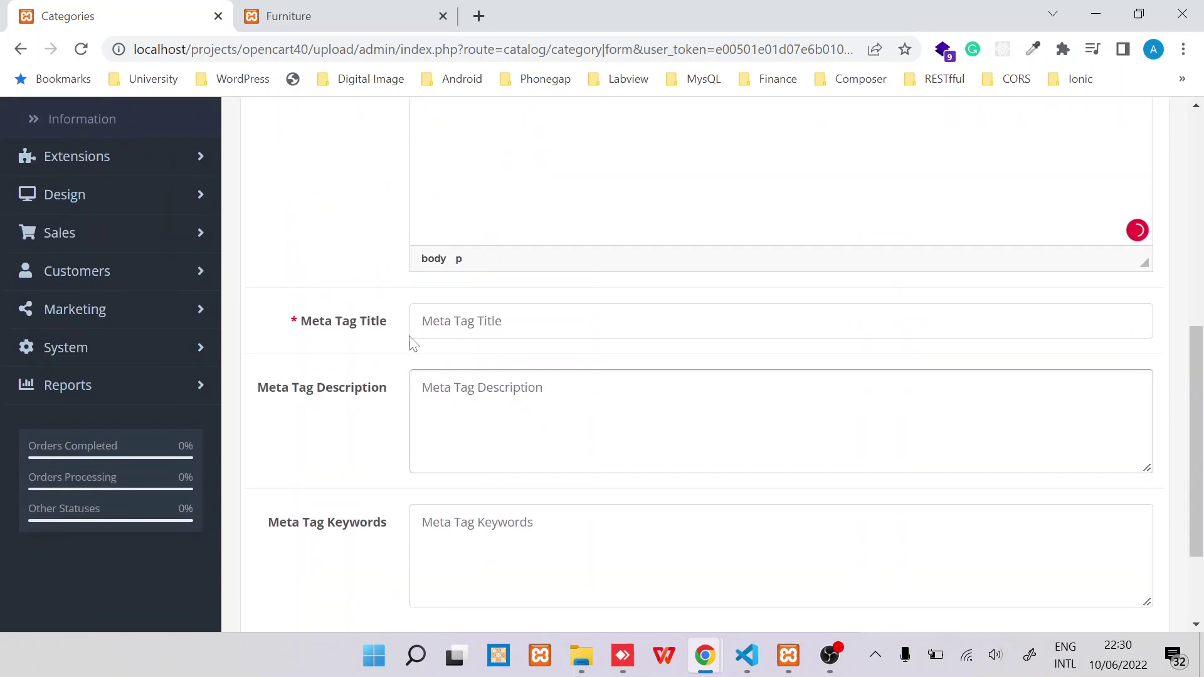
left_click(520, 321)
type("Sofa")
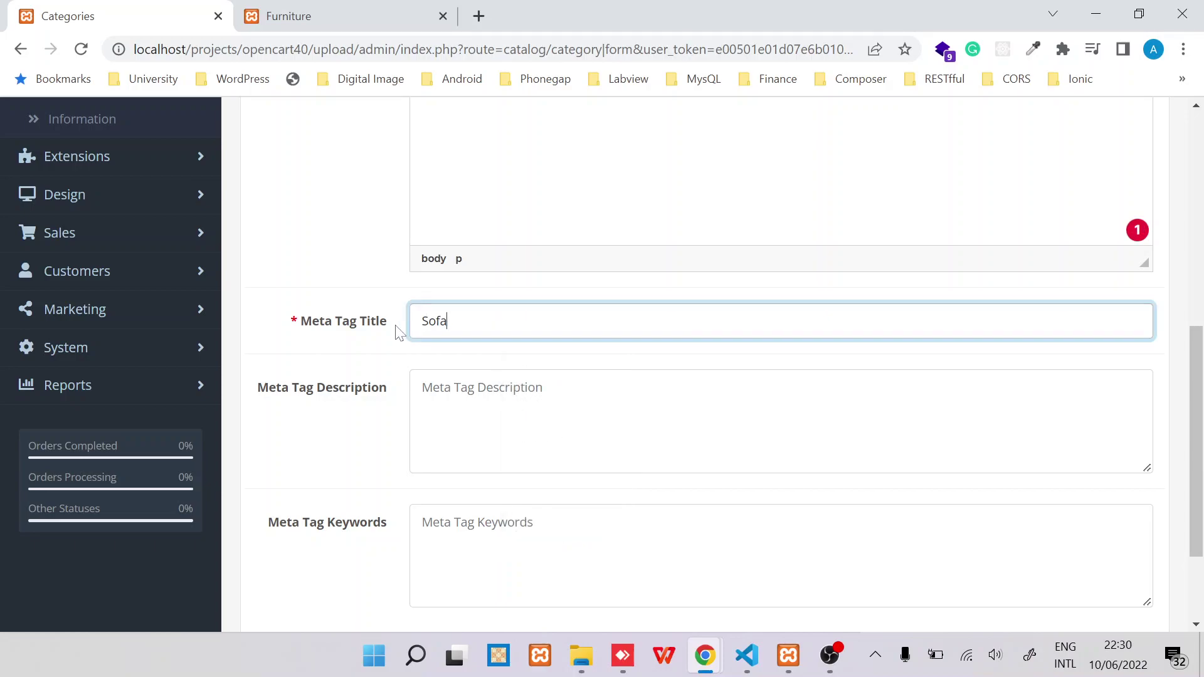
- Review the entered fields and accept Grammarly's fix capitalising 'About' in the description
key("ctrl+a")
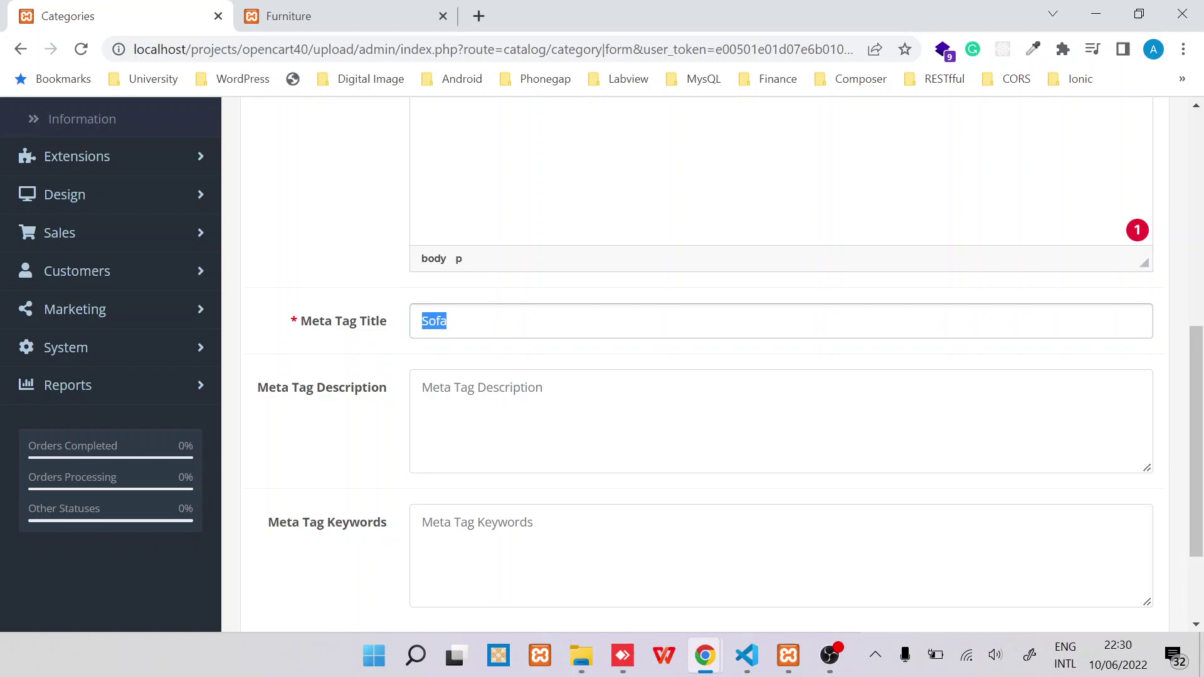
scroll(371, 207, "up", 4)
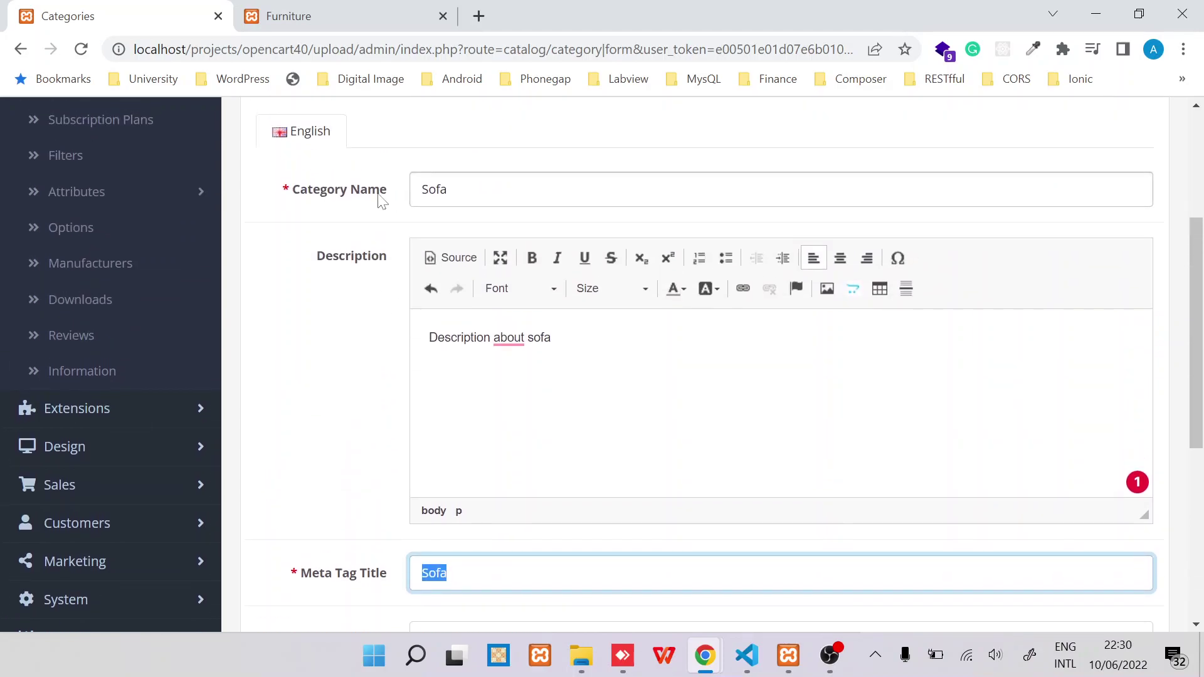
key("shift+Tab")
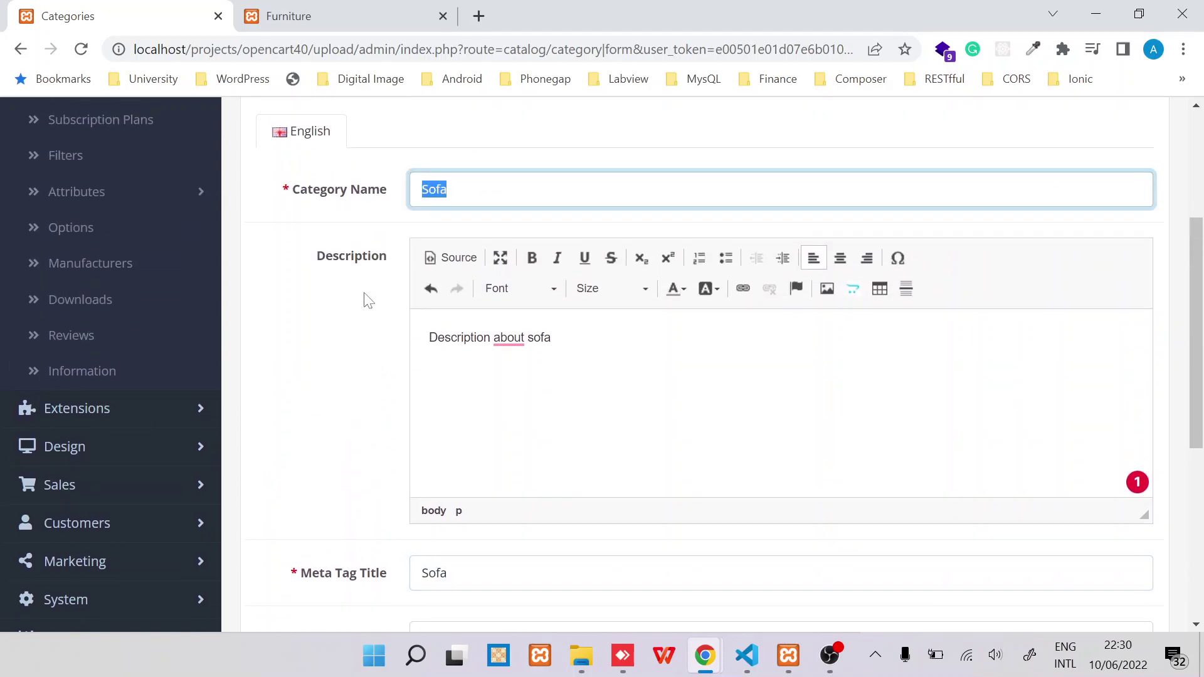
left_click(364, 300)
scroll(366, 302, "down", 2)
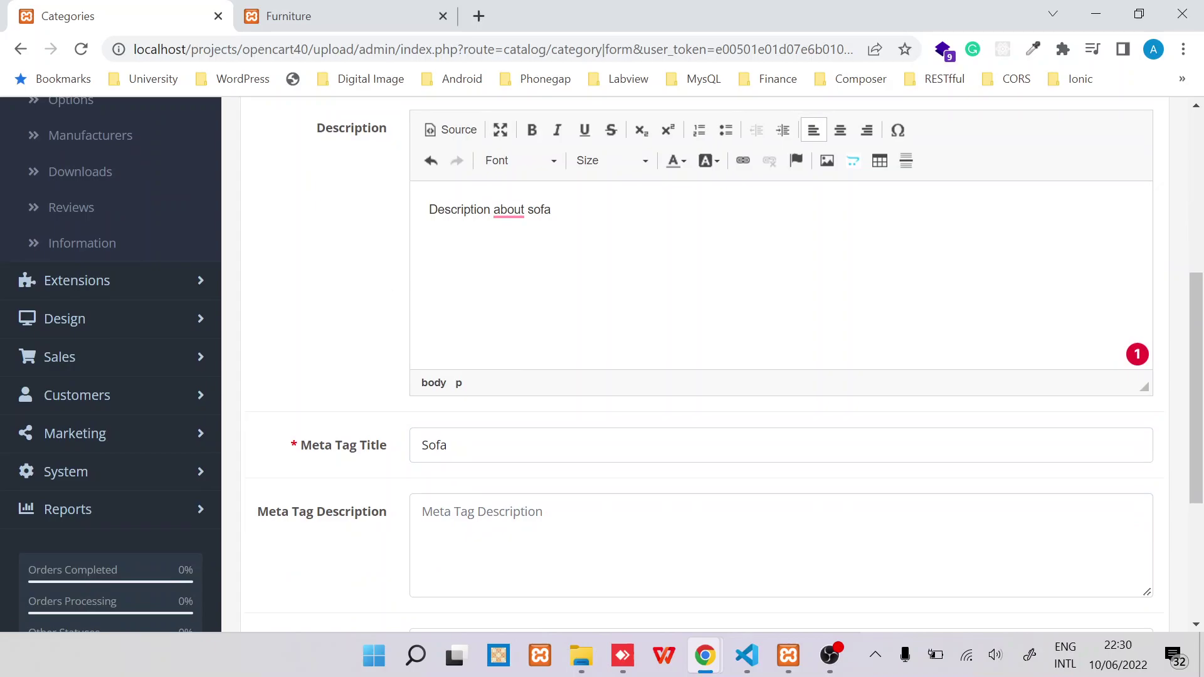
mouse_move(509, 210)
left_click(540, 255)
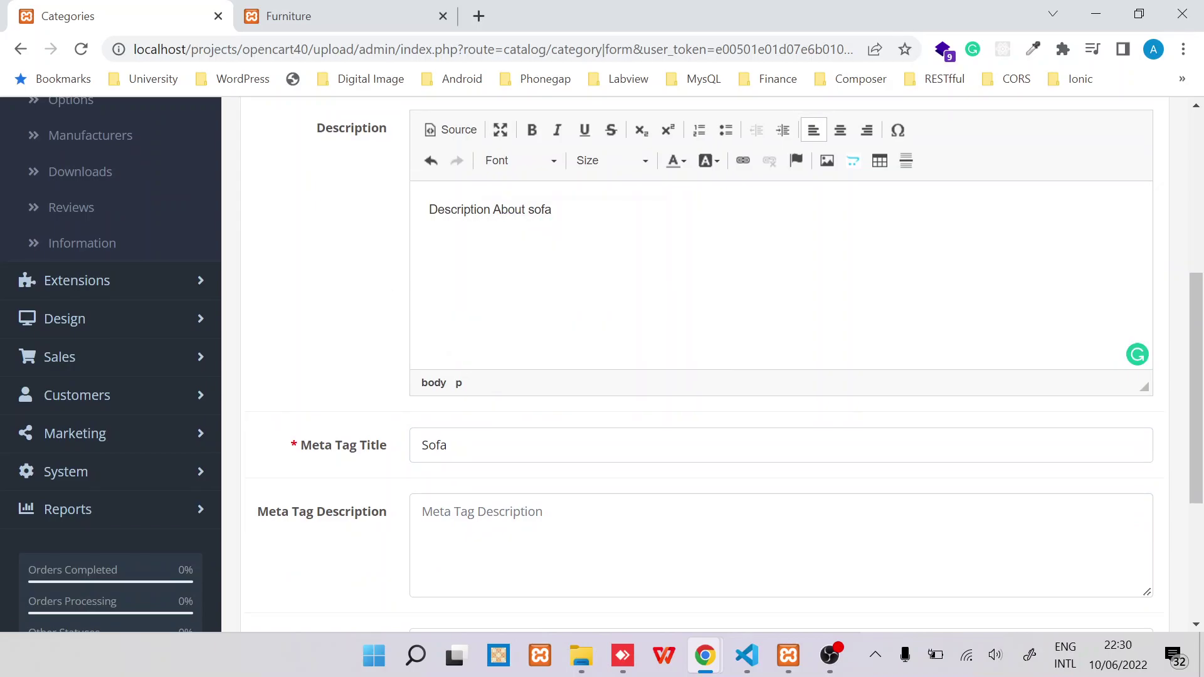
scroll(379, 228, "up", 6)
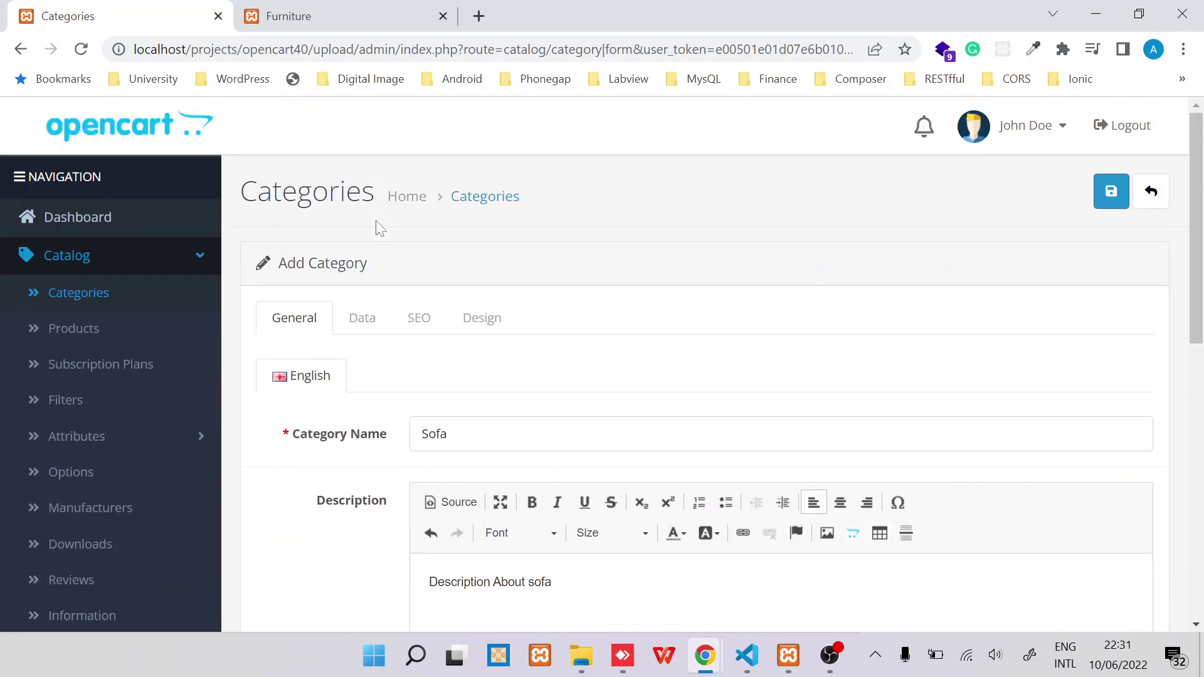
- On the Data tab, set Furniture as the parent category
left_click(358, 328)
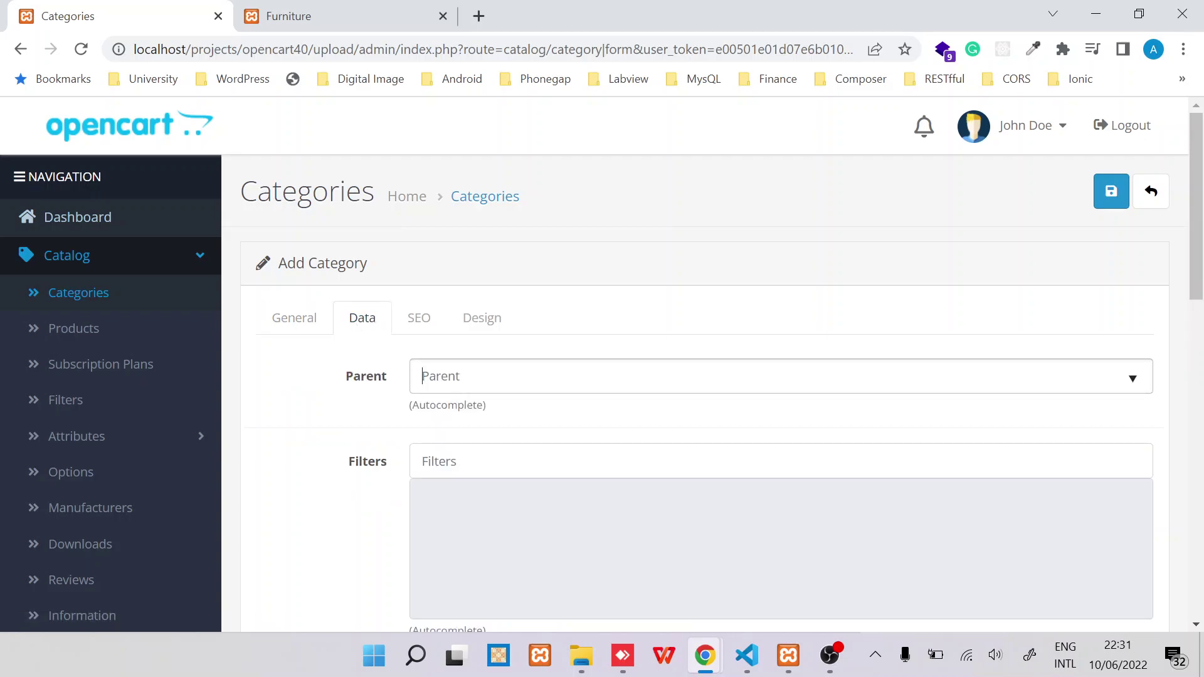
type("Furn")
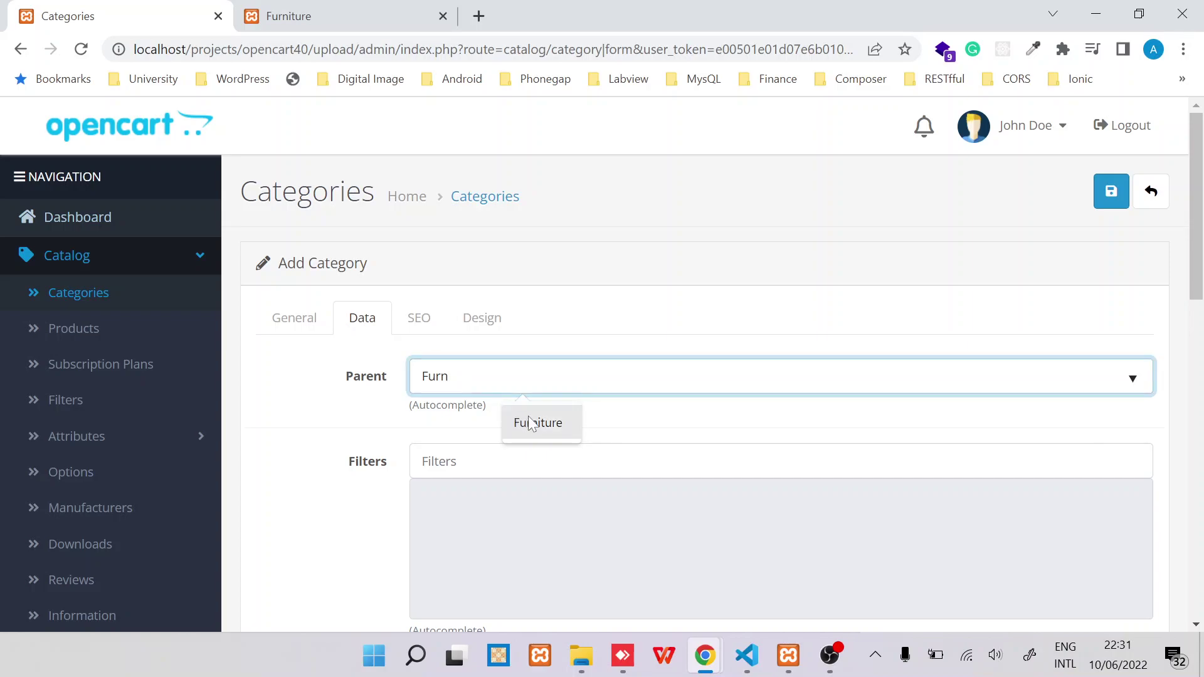
left_click(537, 423)
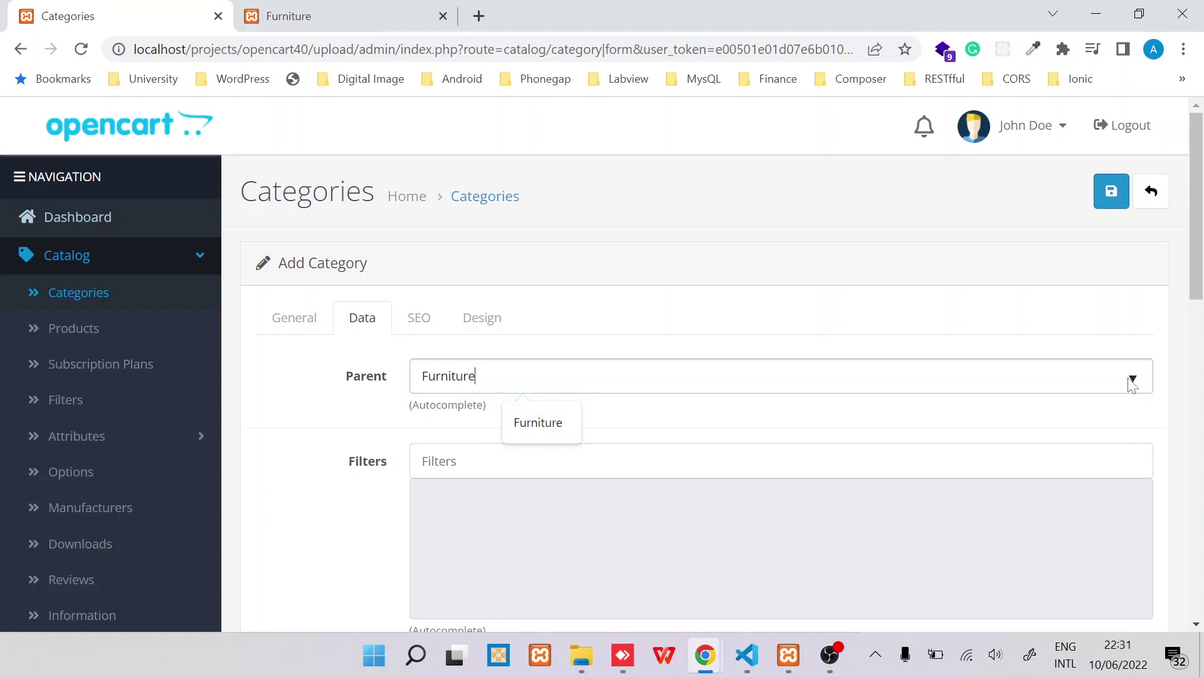
left_click(552, 431)
scroll(425, 430, "down", 2)
scroll(417, 452, "down", 12)
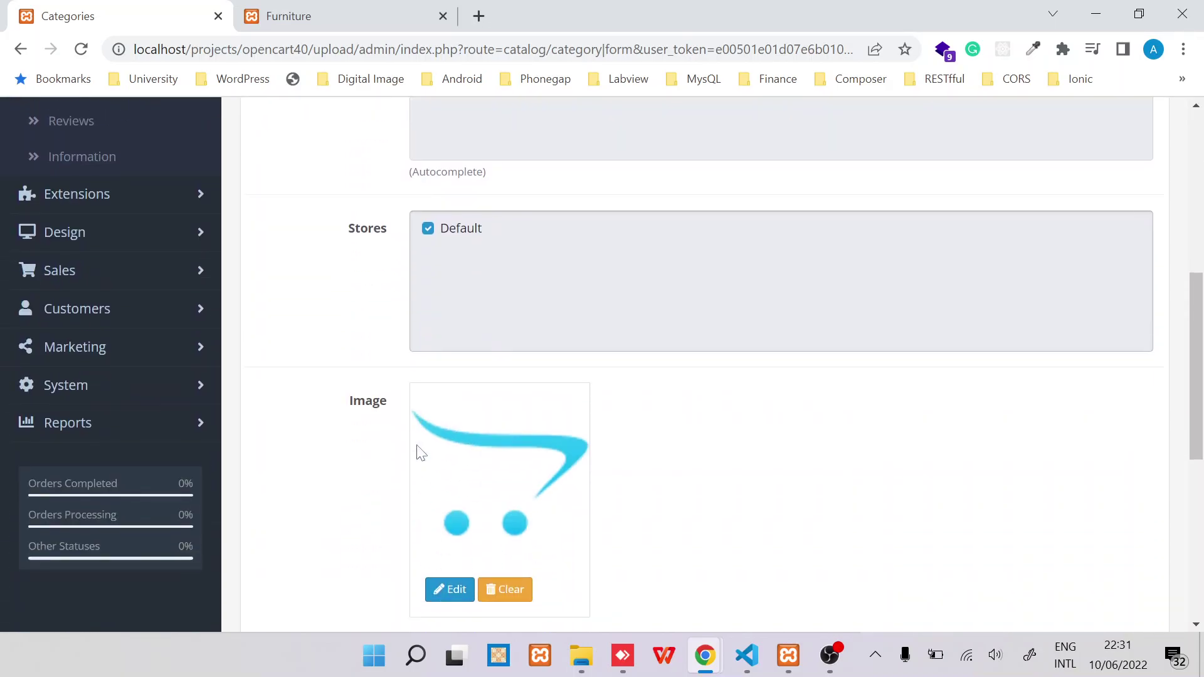
scroll(304, 357, "down", 1)
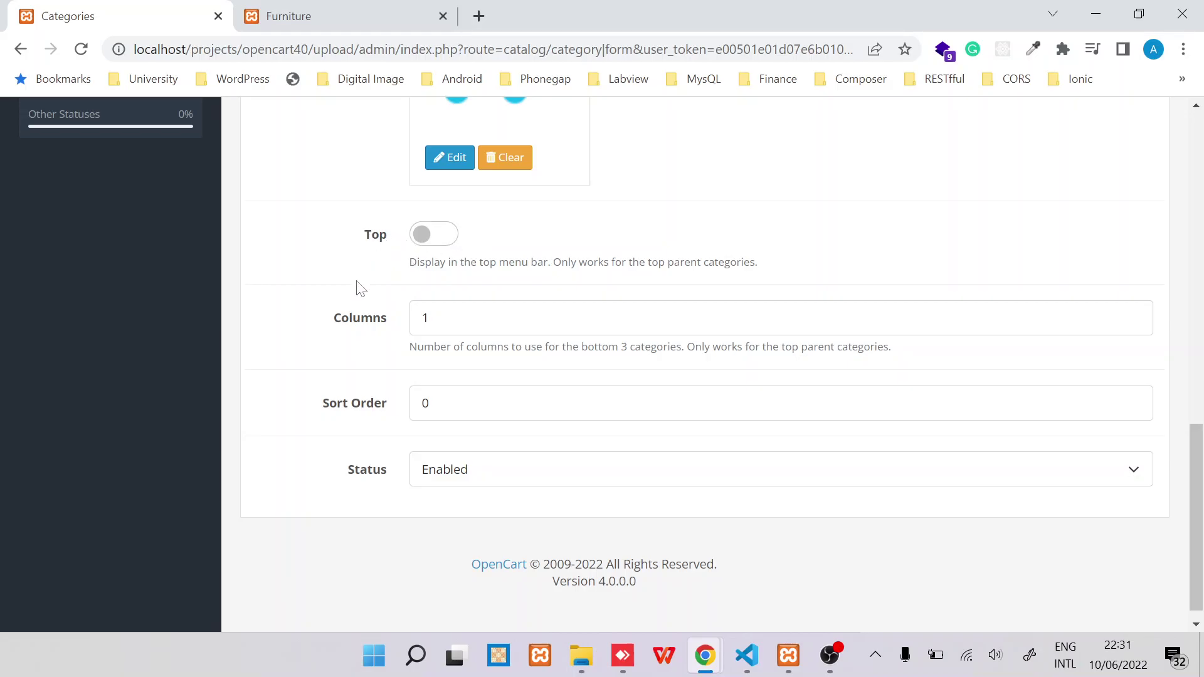
scroll(360, 288, "up", 10)
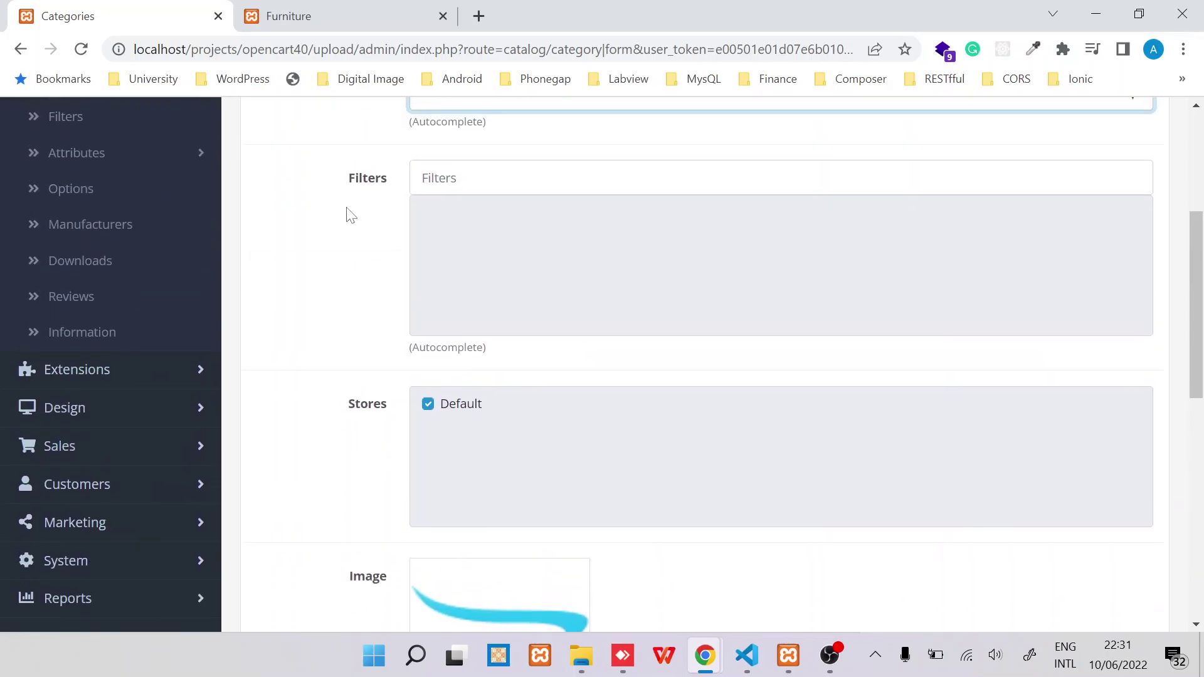
scroll(350, 215, "up", 5)
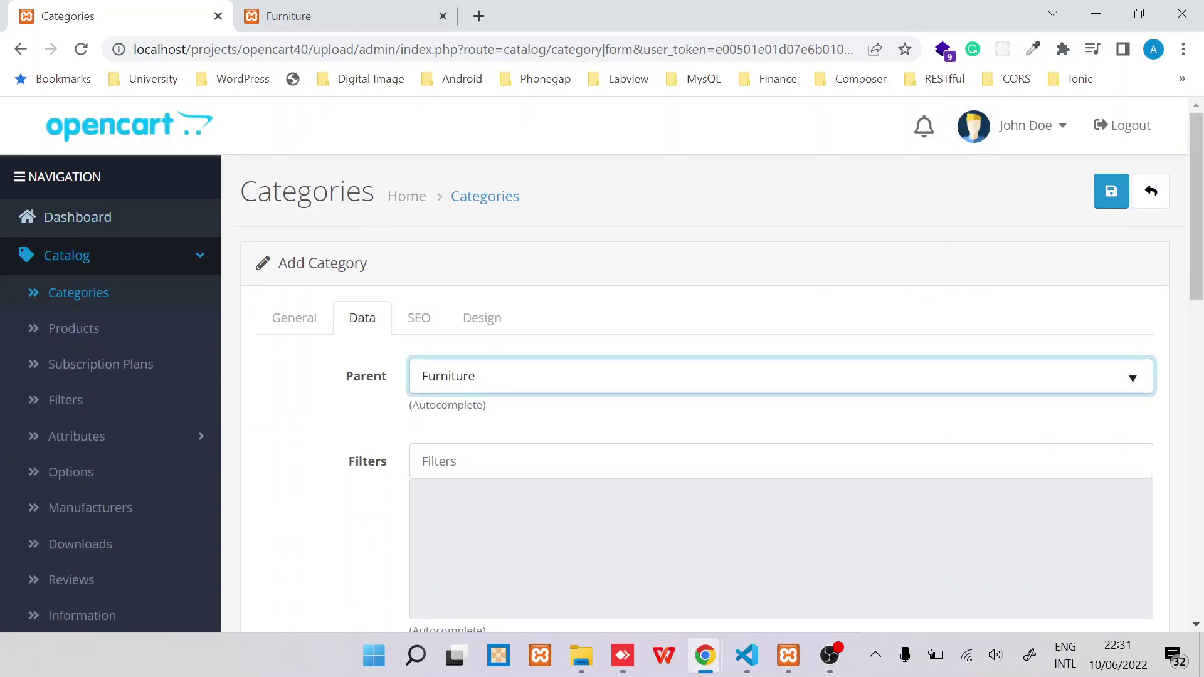
left_click(334, 414)
scroll(334, 414, "down", 14)
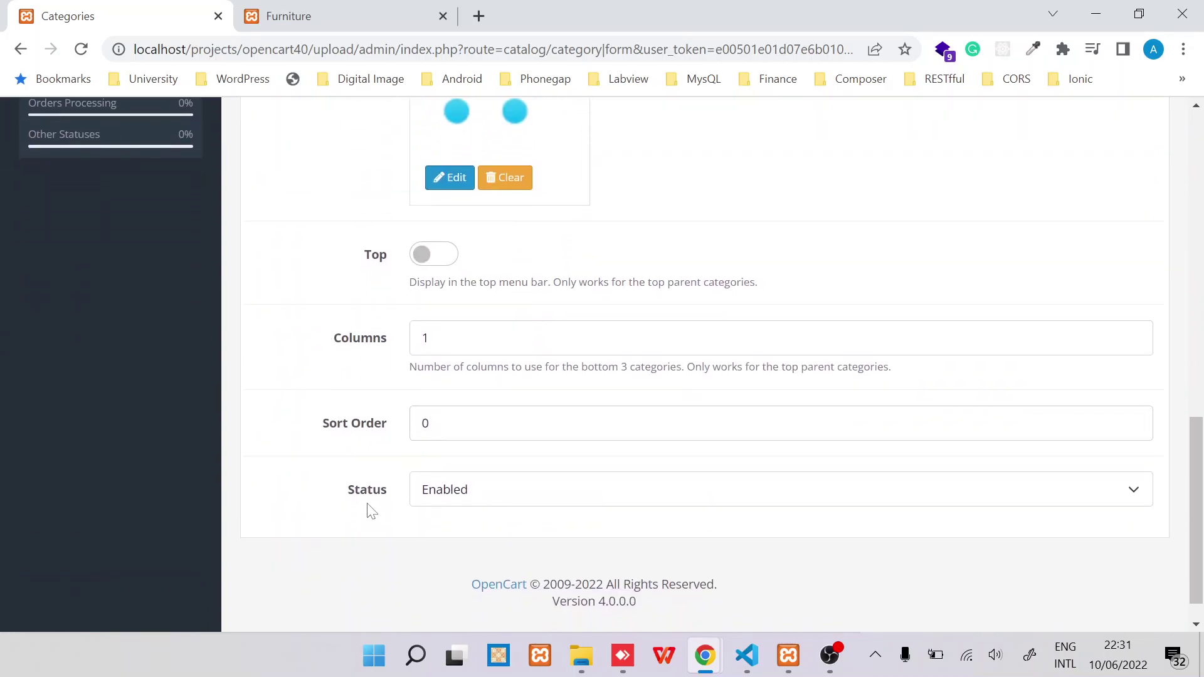
scroll(357, 332, "up", 15)
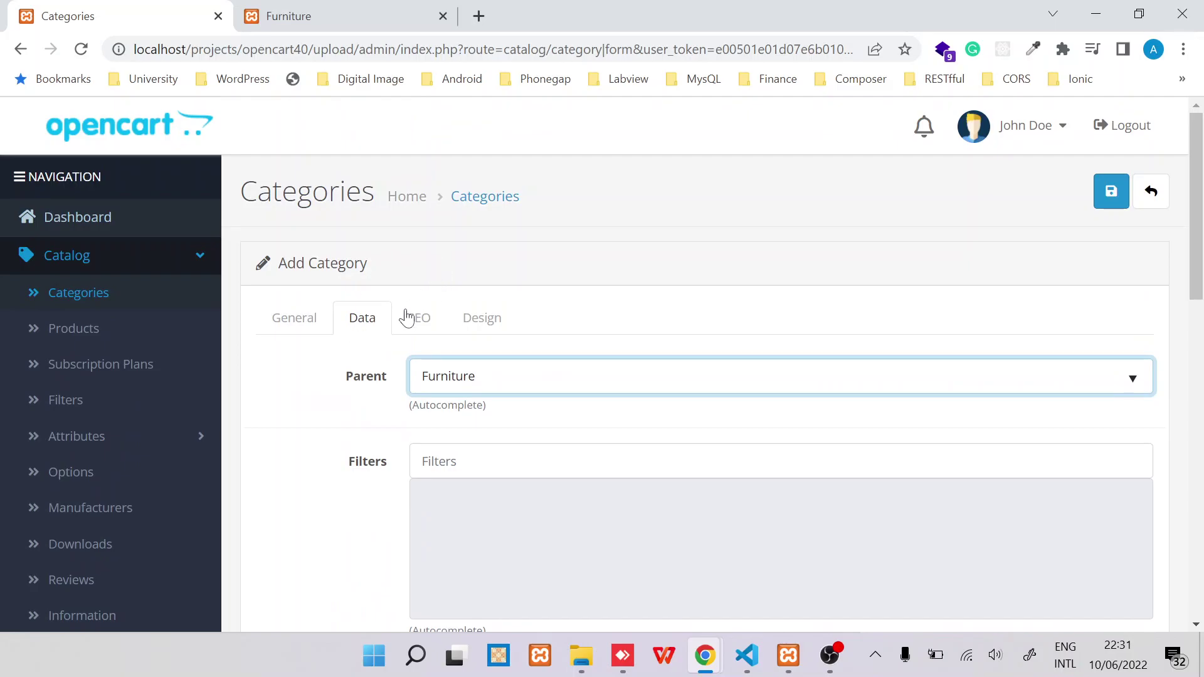
- Enter SEO keyword 'sofa' and save the Sofa category
left_click(406, 318)
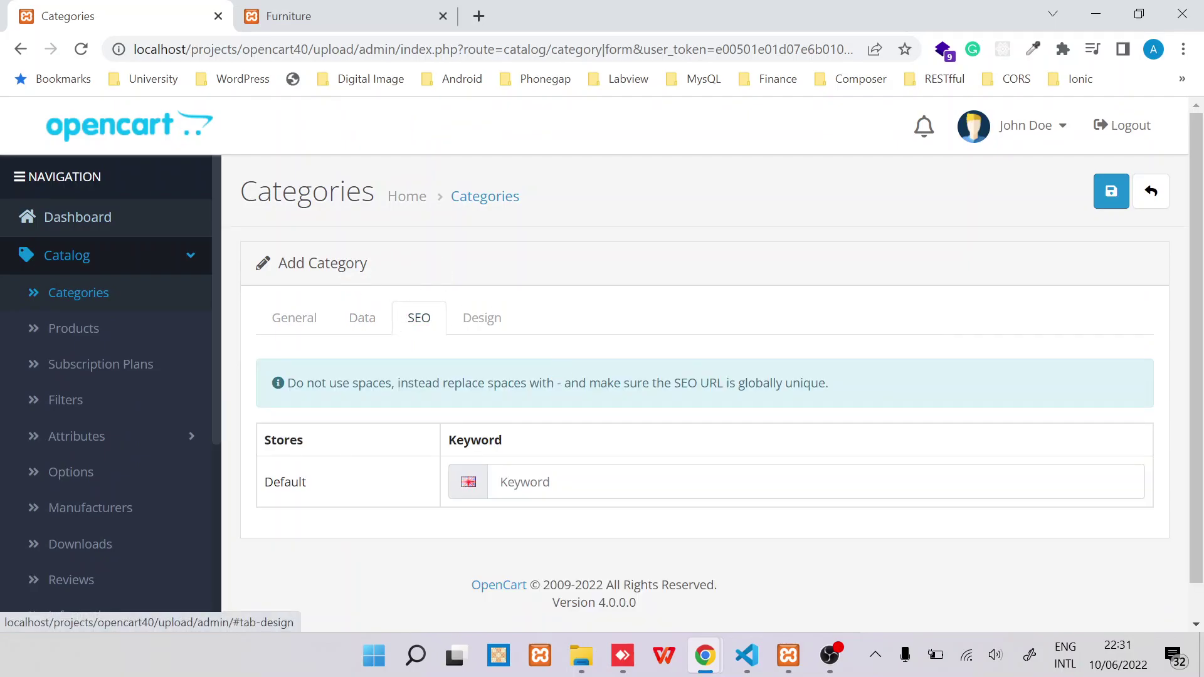
left_click(601, 481)
type("s")
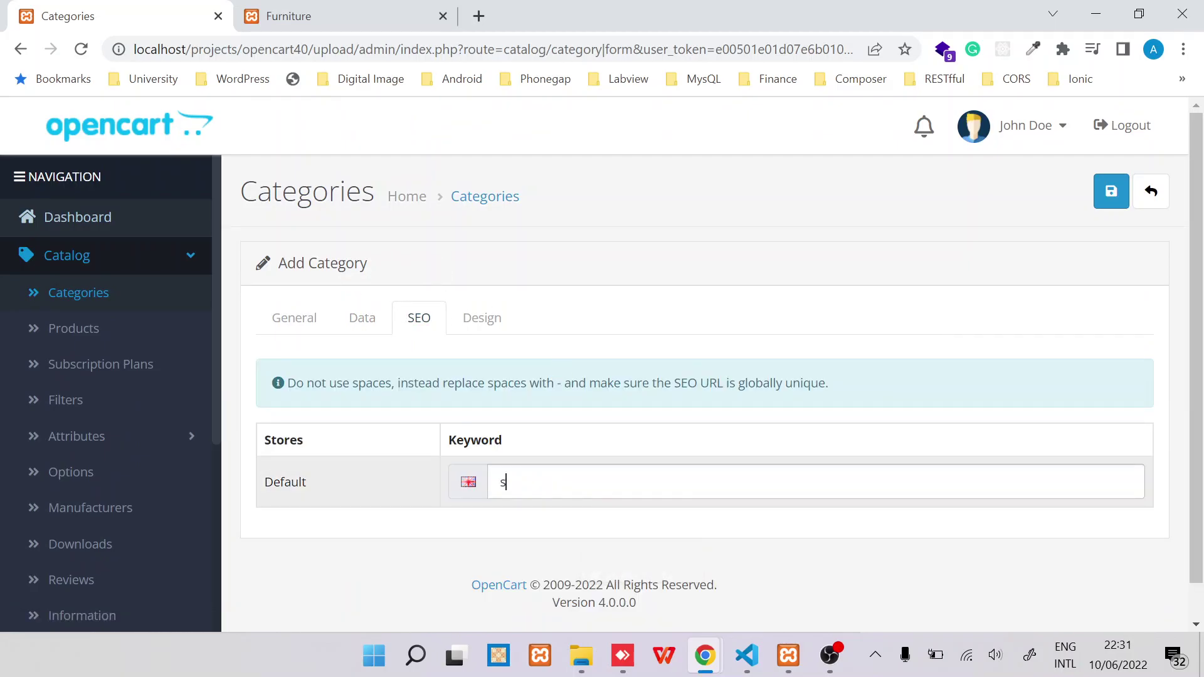
type("ofa")
left_click(1108, 206)
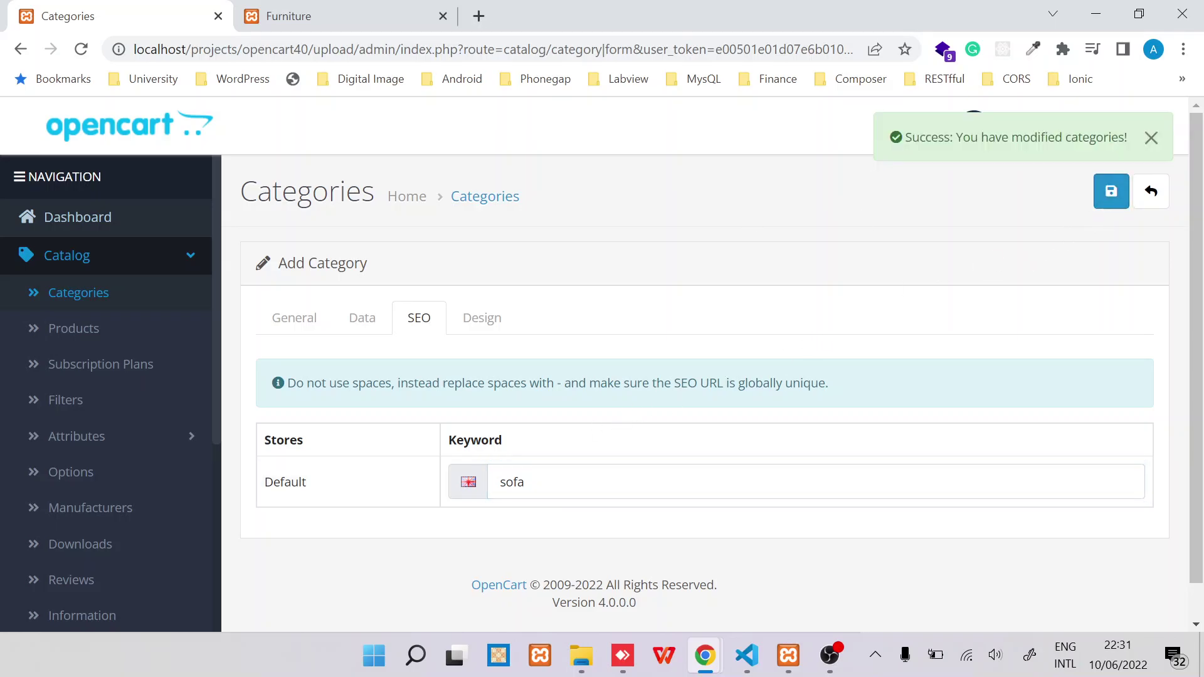
- Reload the storefront Furniture page and open the new Sofa (0) subcategory page
left_click(325, 30)
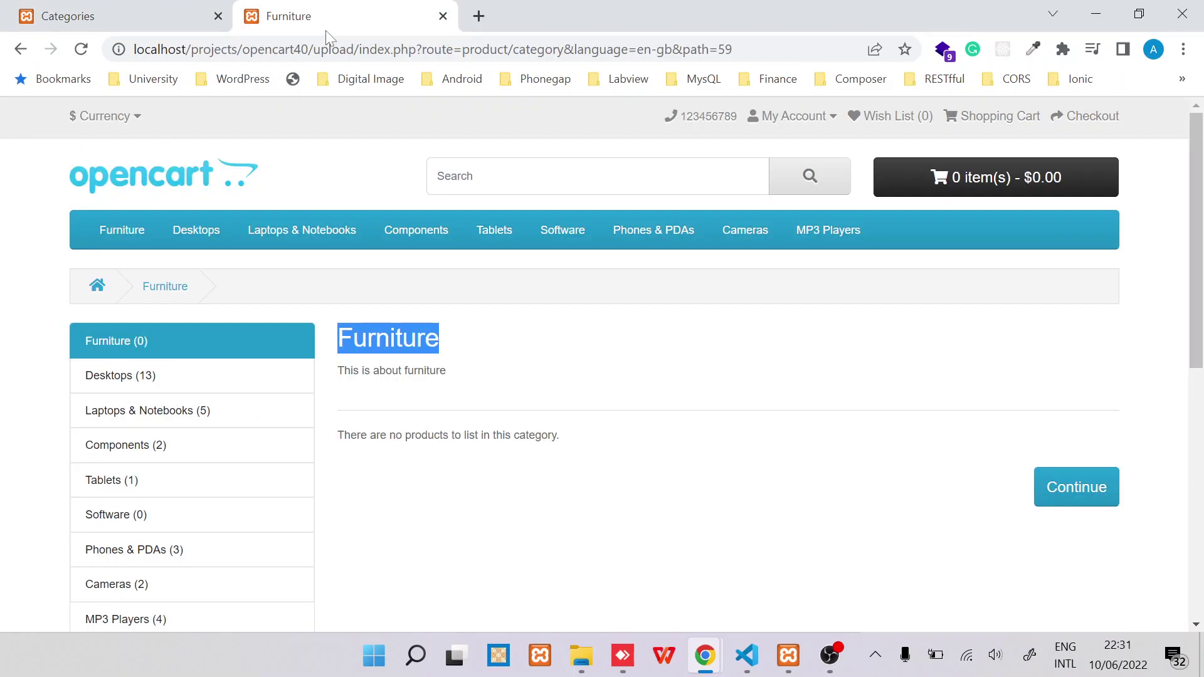
left_click(434, 46)
key("Return")
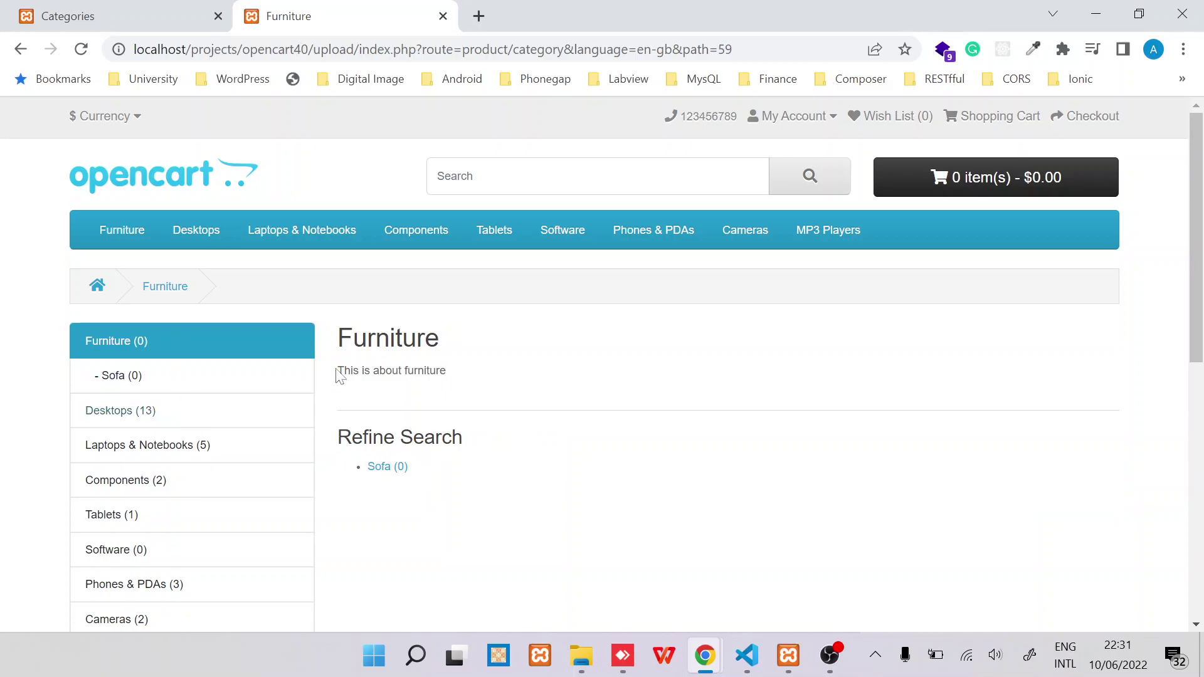
left_click(381, 470)
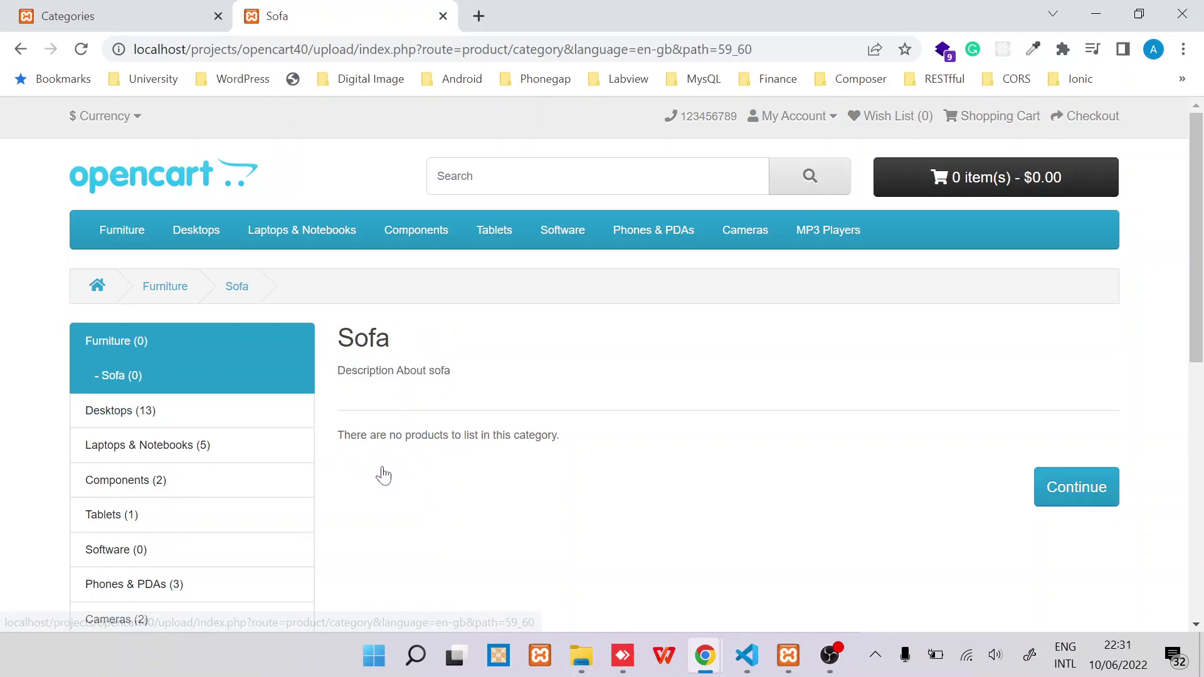
mouse_move(122, 232)
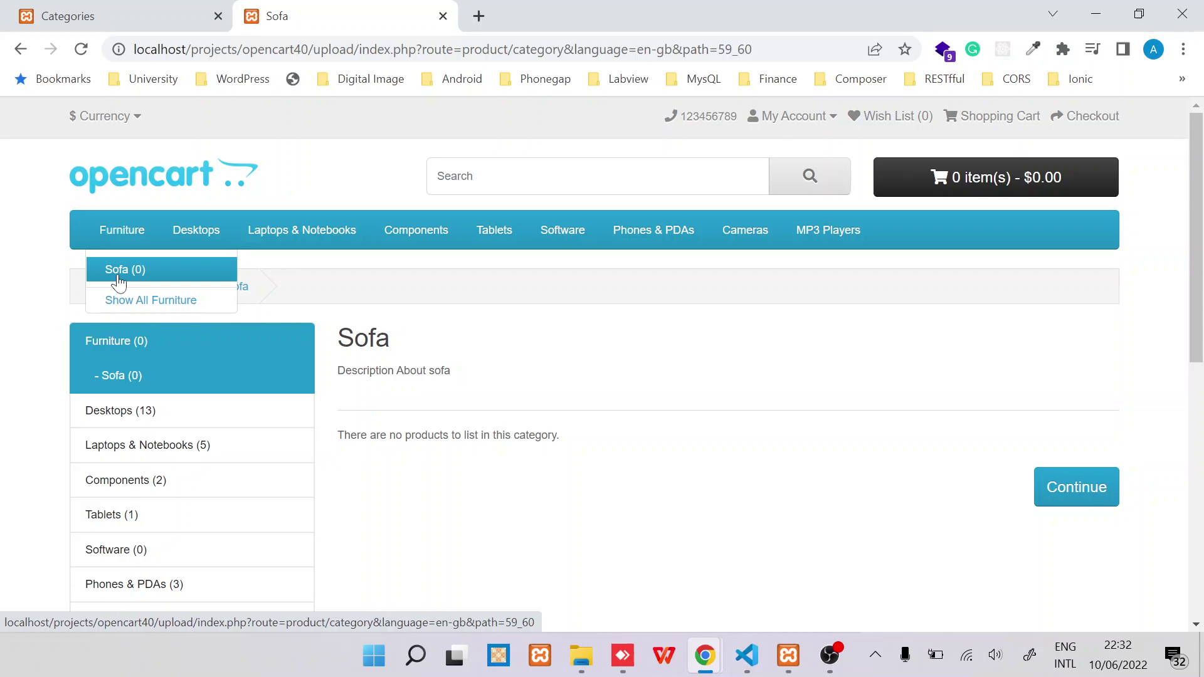
left_click(876, 657)
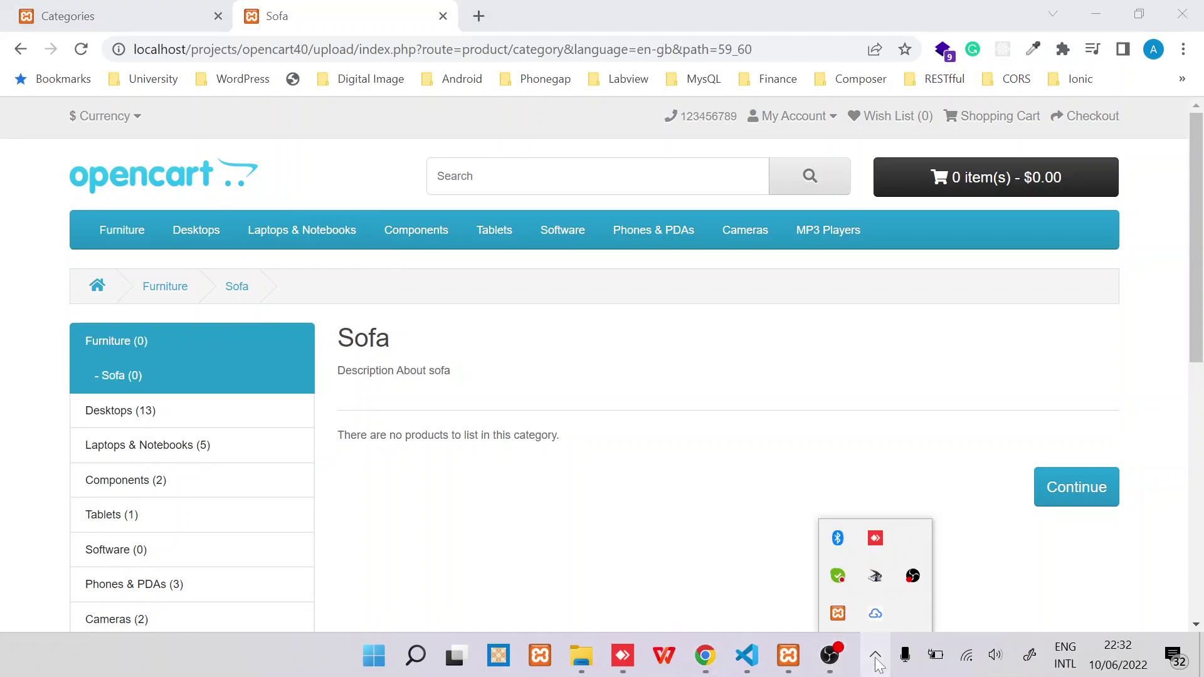
right_click(914, 575)
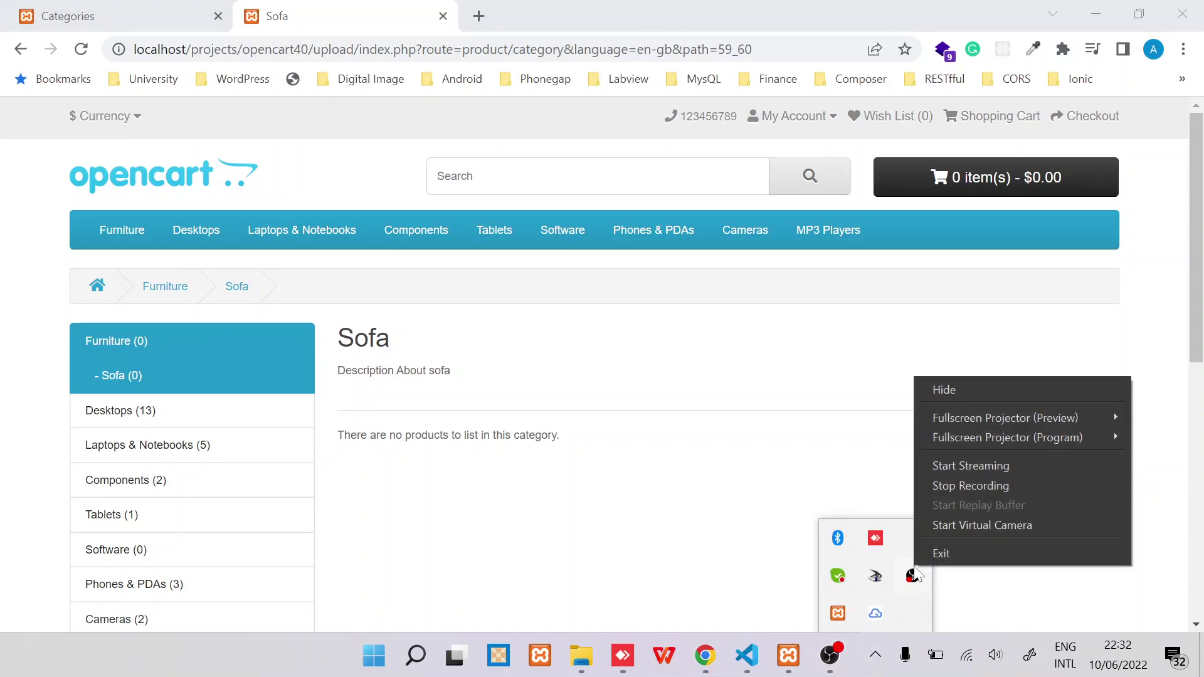